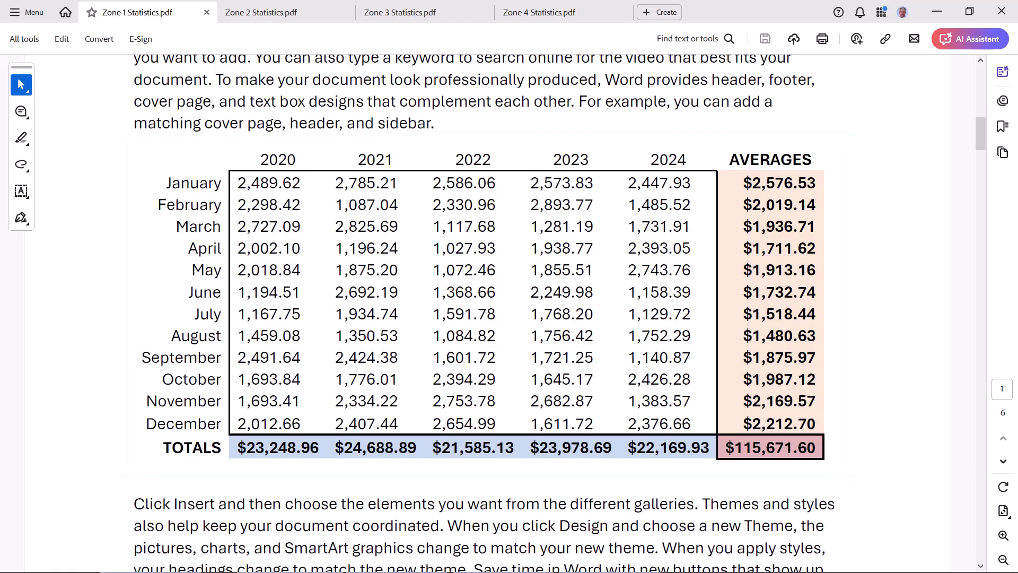
# Step: Look through the four open Zone Statistics PDFs at a reduced page zoom and examine the kinds of tables they contain
pyautogui.hotkey('ctrl', '-')
pyautogui.hotkey('ctrl', '-')
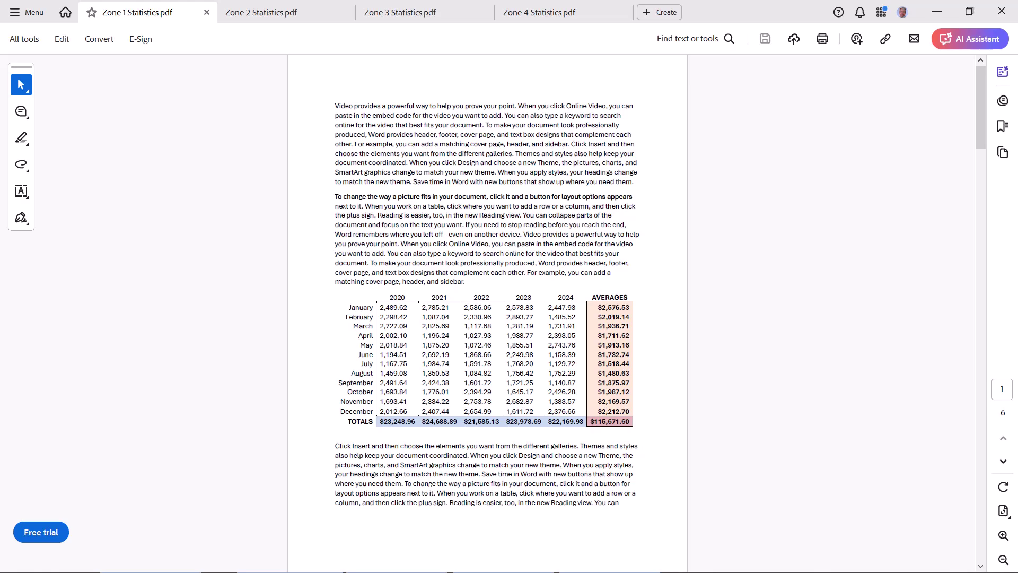
pyautogui.click(276, 12)
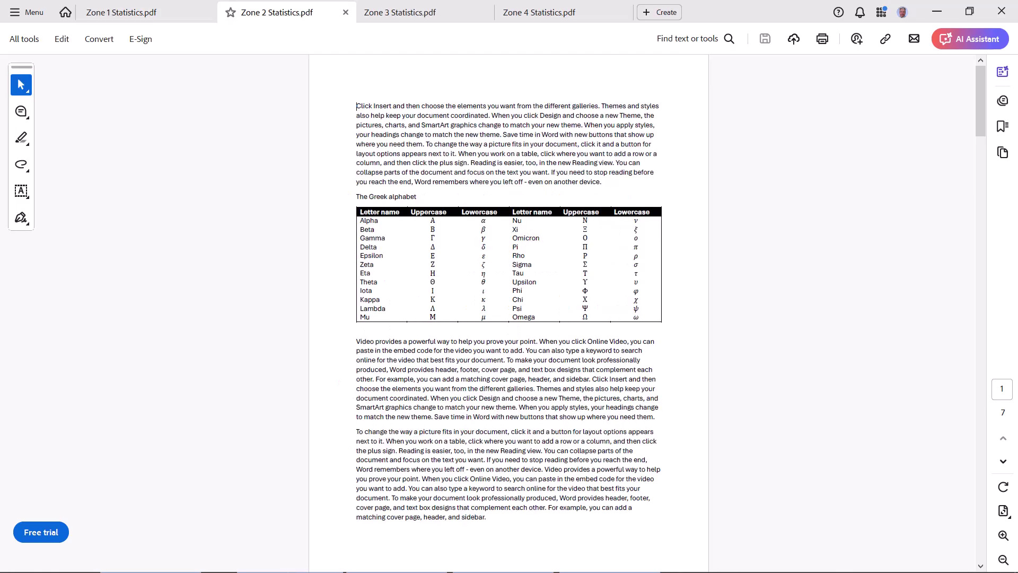
pyautogui.click(400, 13)
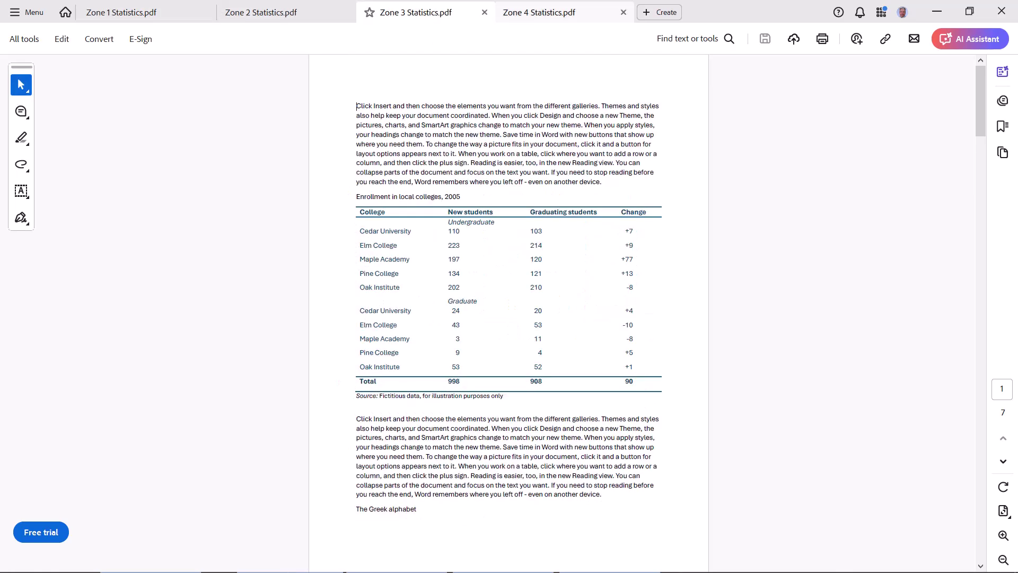
pyautogui.click(546, 12)
pyautogui.click(137, 13)
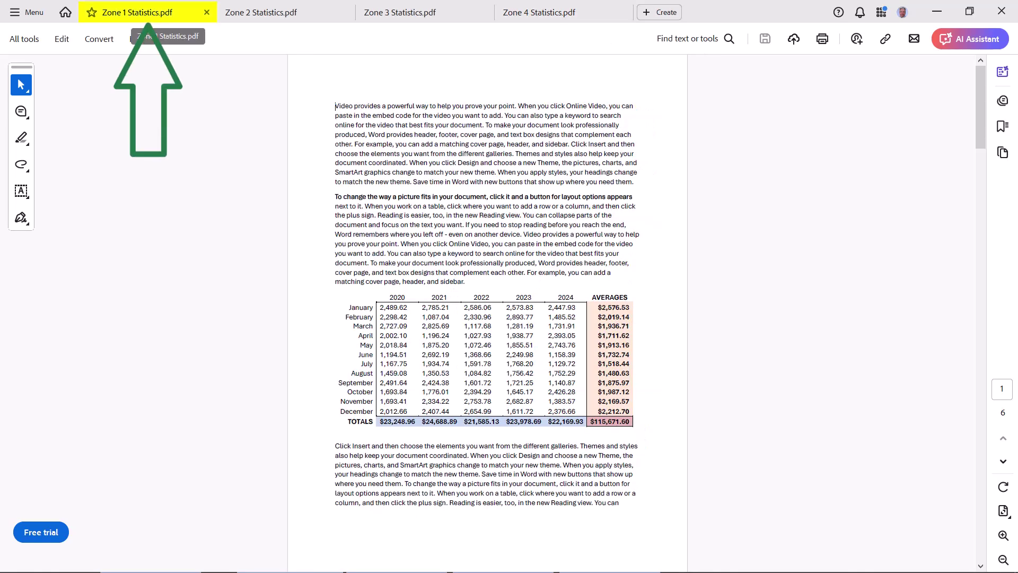
pyautogui.click(273, 12)
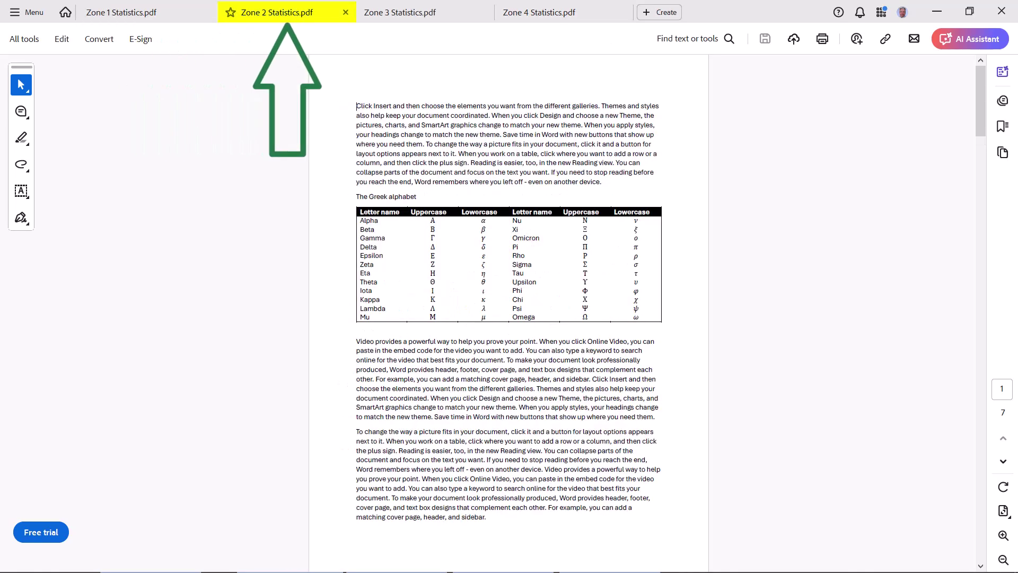
pyautogui.hotkey('ctrl', 'Tab')
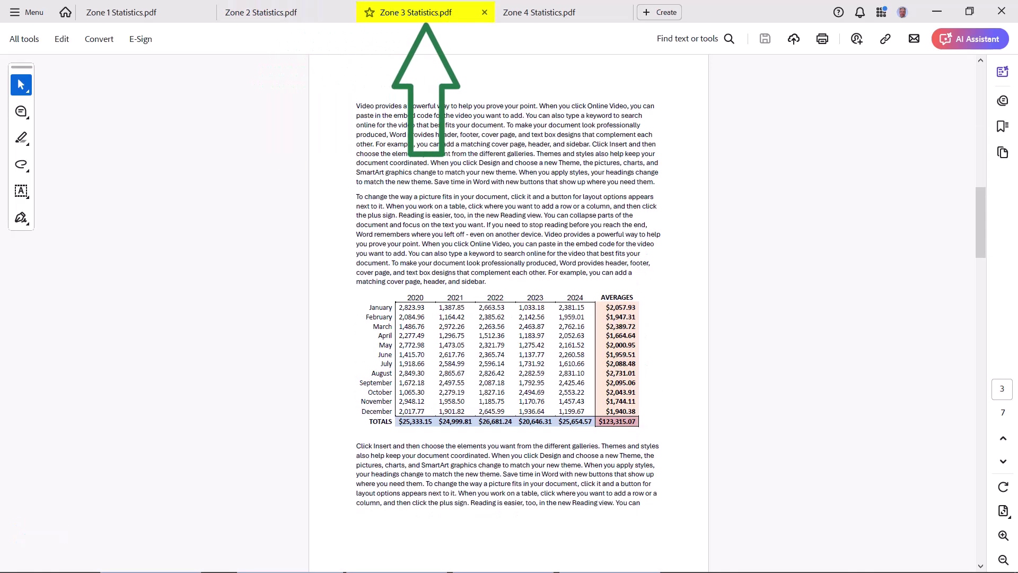
pyautogui.hotkey('ctrl', 'Tab')
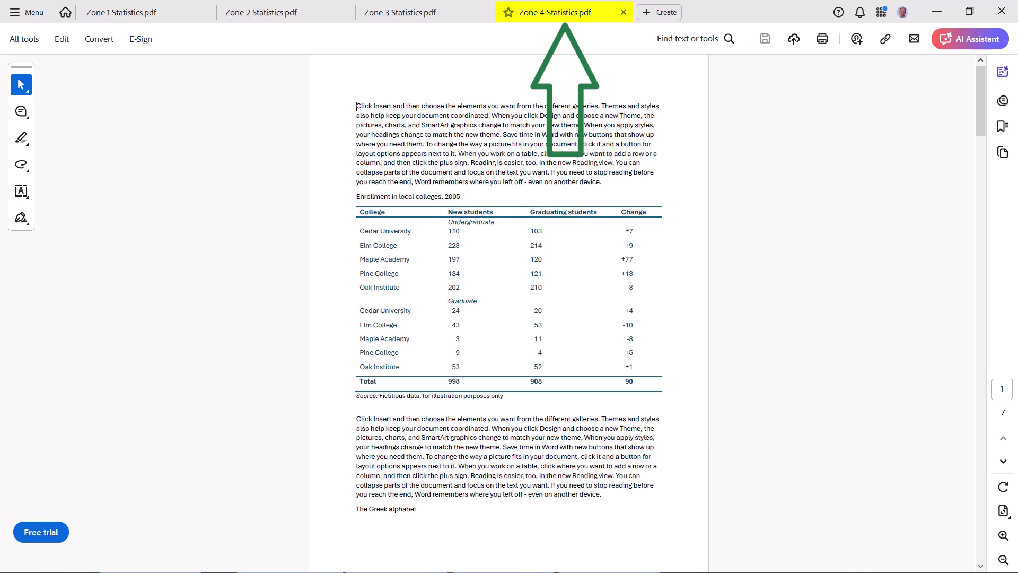
# Step: Compare where the January–December table of 2020–2024 figures sits in each Zone Statistics PDF, starting with Zone 4
pyautogui.scroll(-20, 508, 307)
pyautogui.scroll(-10, 507, 307)
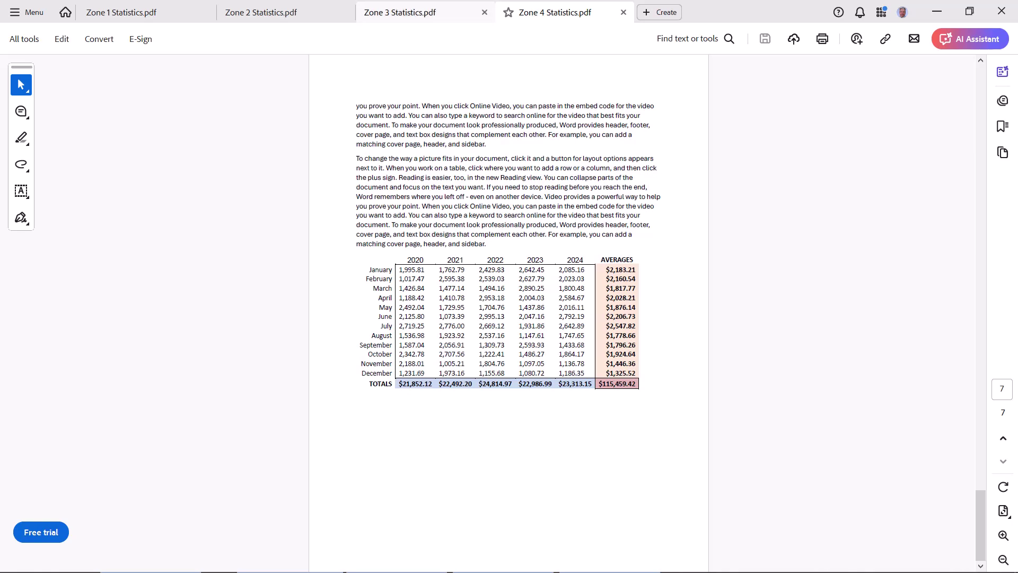
pyautogui.click(409, 12)
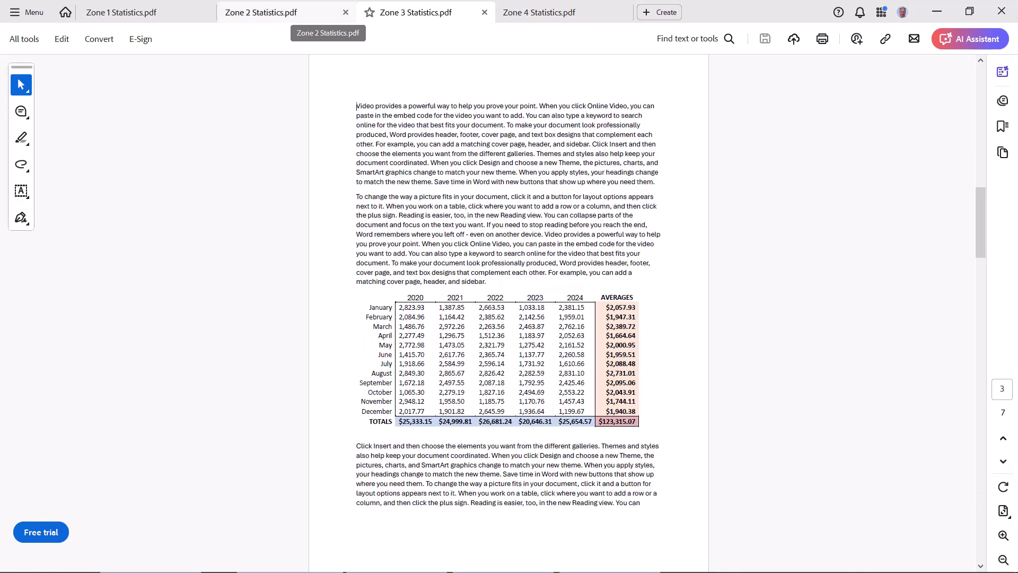
pyautogui.click(324, 15)
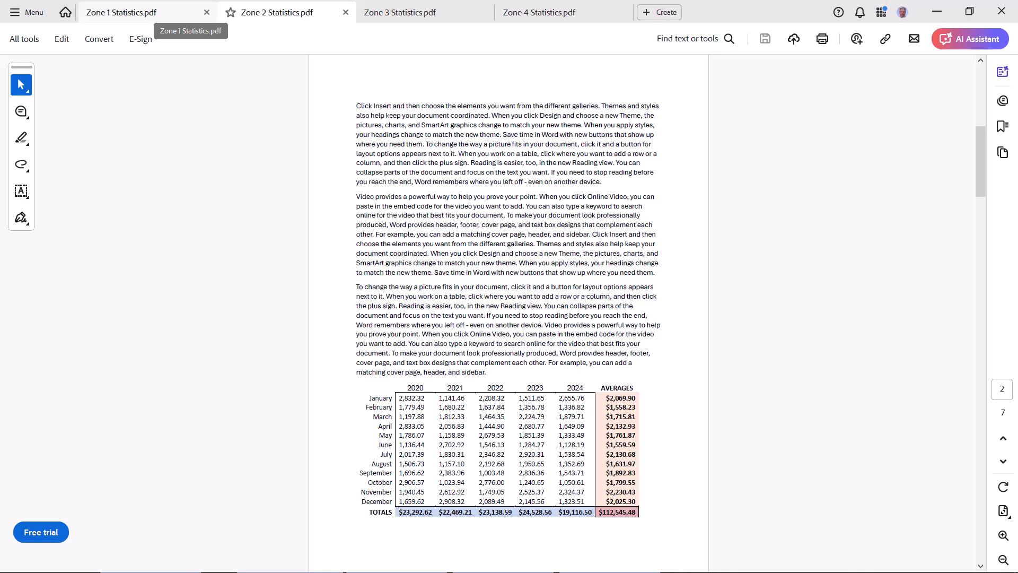
pyautogui.click(154, 14)
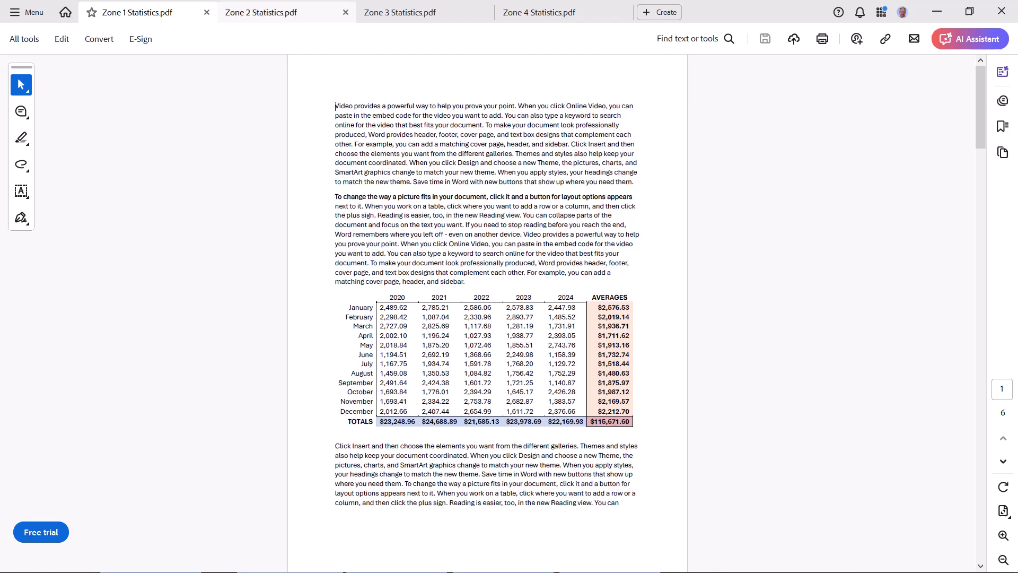
pyautogui.click(261, 12)
pyautogui.click(400, 13)
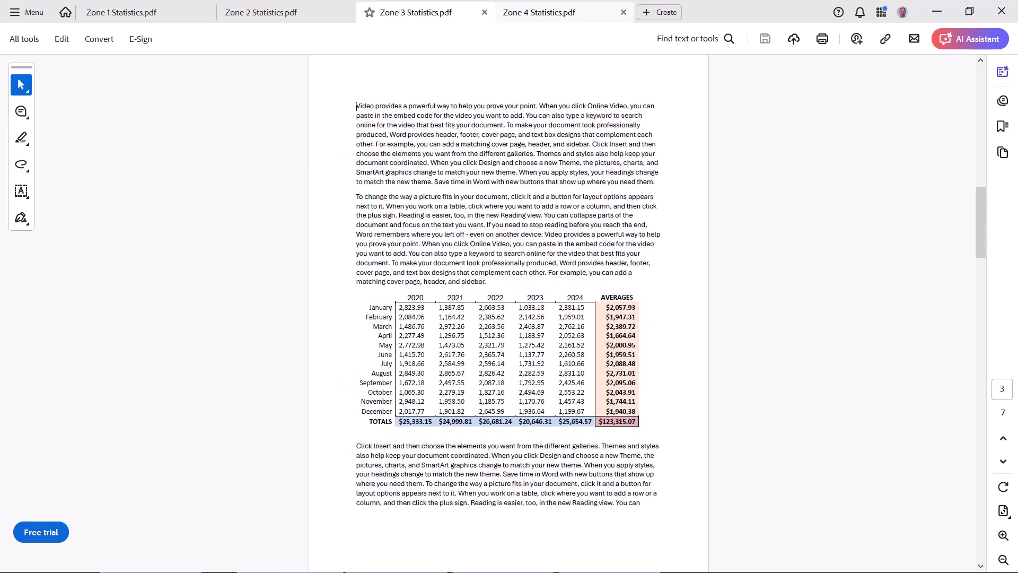
pyautogui.click(539, 12)
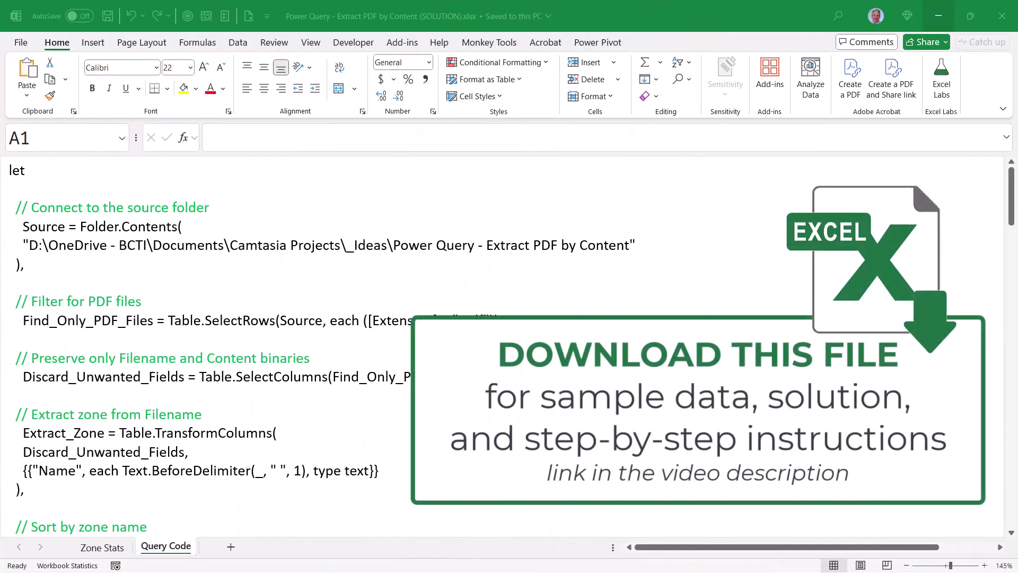
# Step: Switch to the Excel solution workbook and read through the commented M code on the Query Code sheet
pyautogui.scroll(-10, 503, 344)
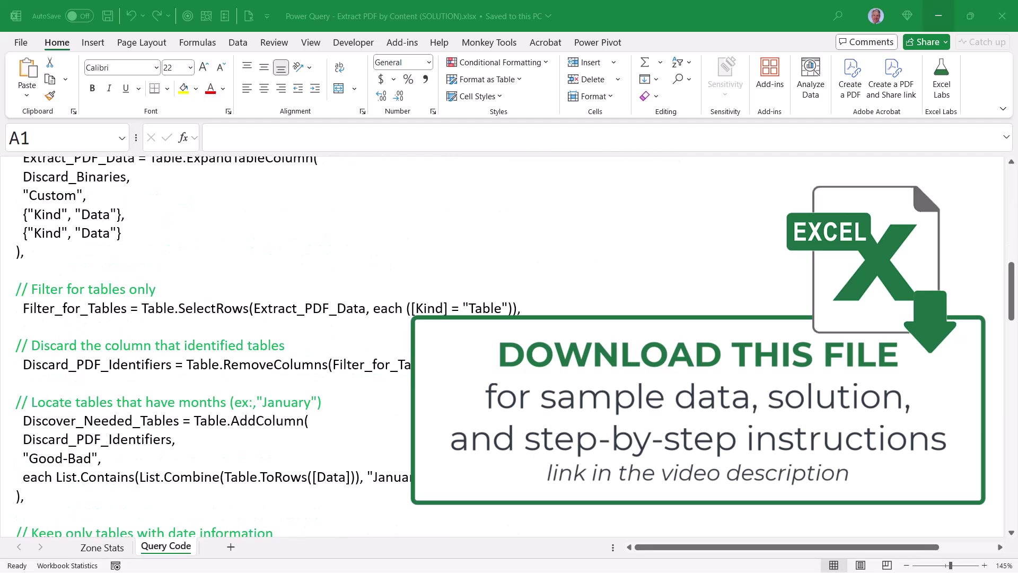
pyautogui.scroll(-12, 503, 345)
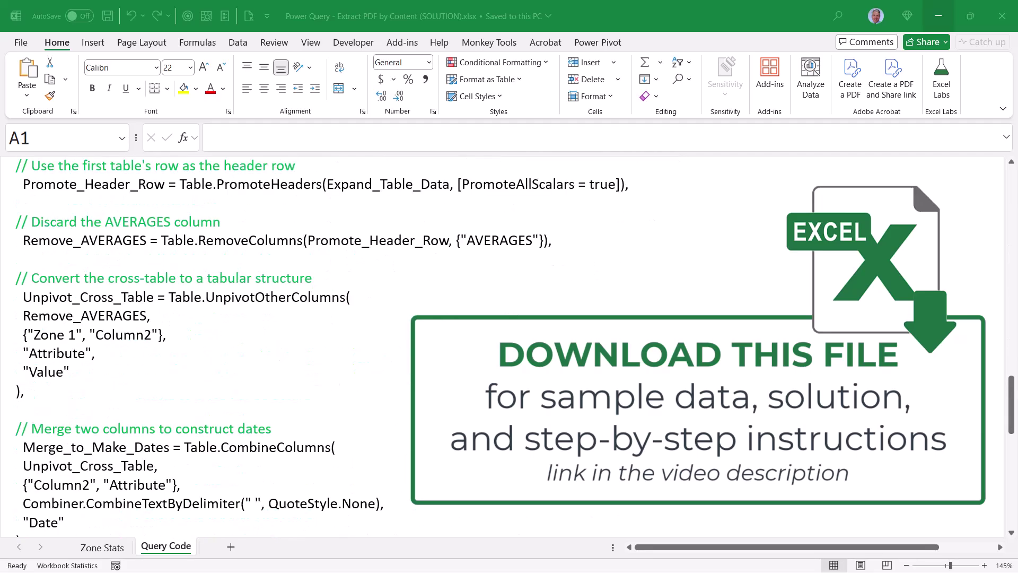
pyautogui.scroll(-2, 503, 344)
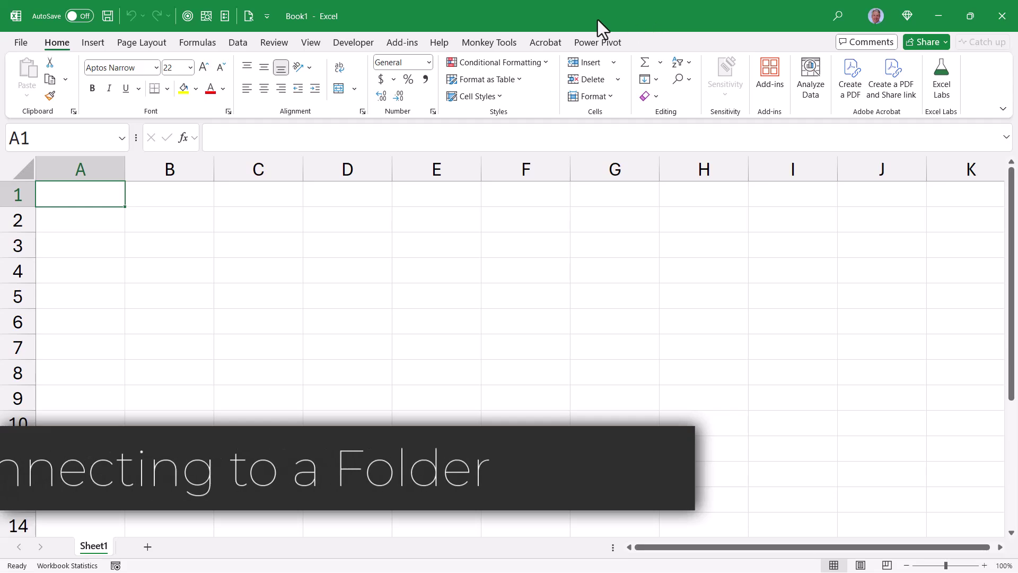
# Step: Connect the blank Excel workbook to the C:\ExtractPDF folder and open its file list for transformation in the Power Query Editor
pyautogui.click(238, 42)
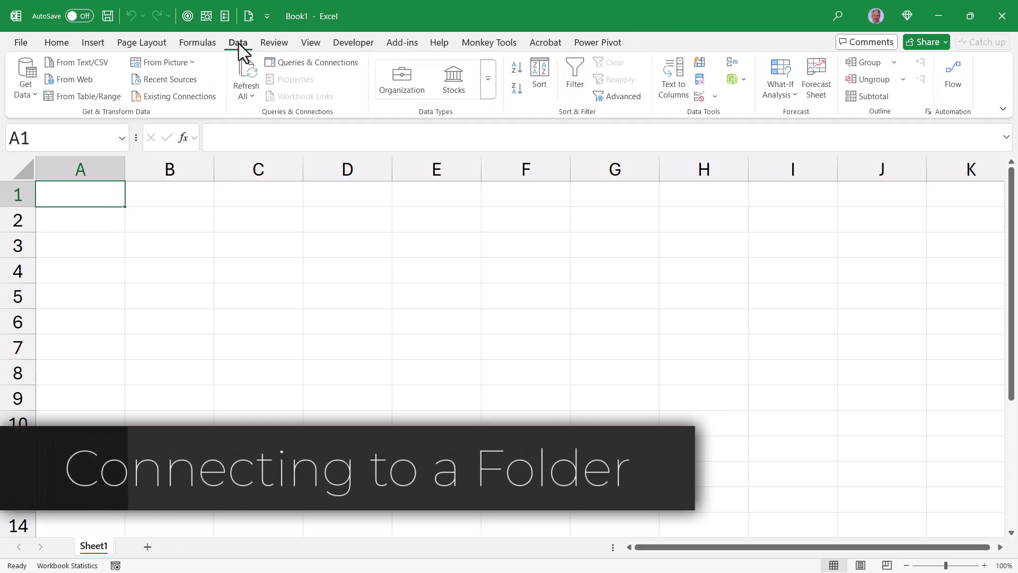
pyautogui.click(26, 84)
pyautogui.moveTo(51, 120)
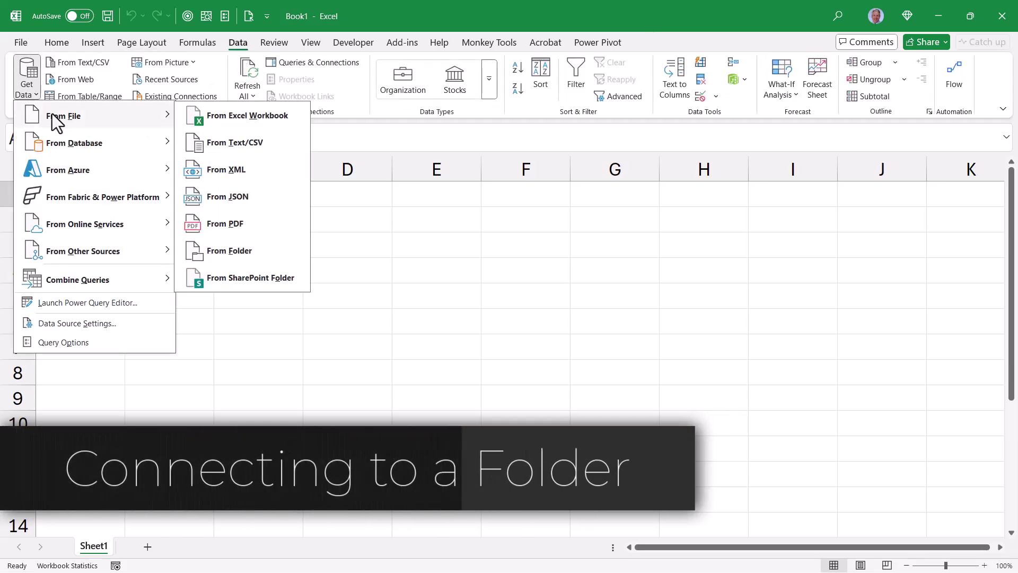
pyautogui.click(250, 249)
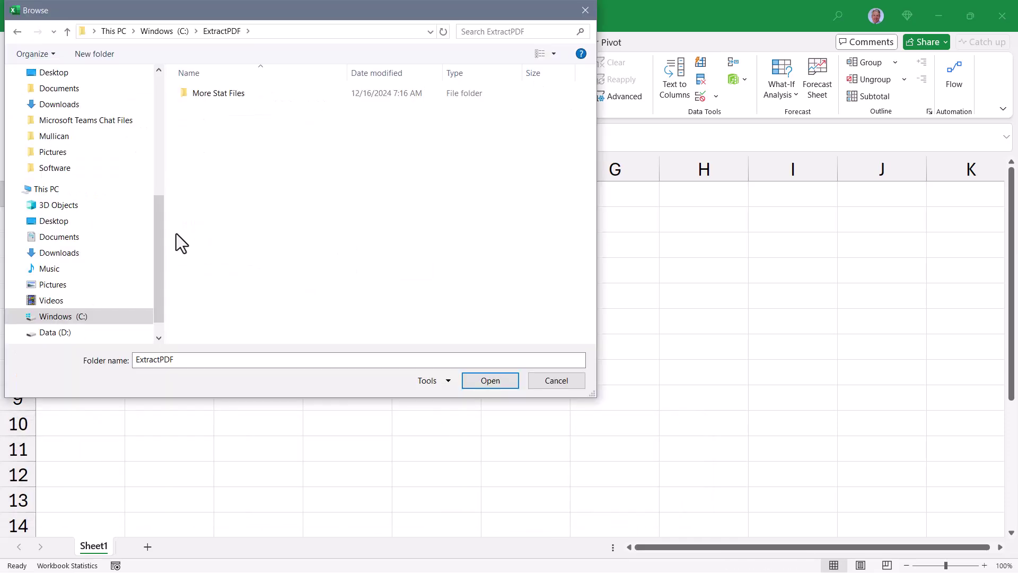
pyautogui.click(510, 387)
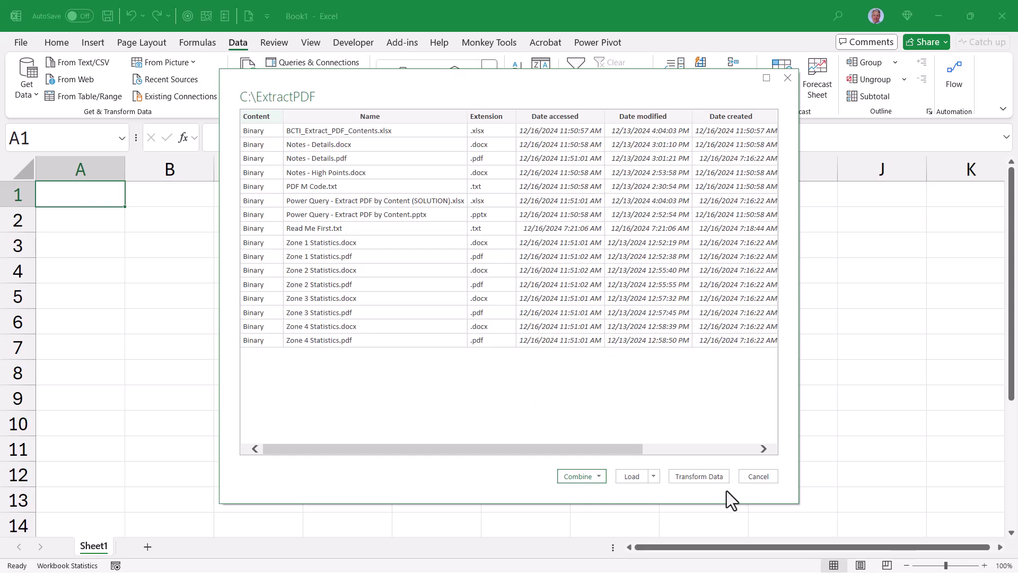
pyautogui.click(708, 476)
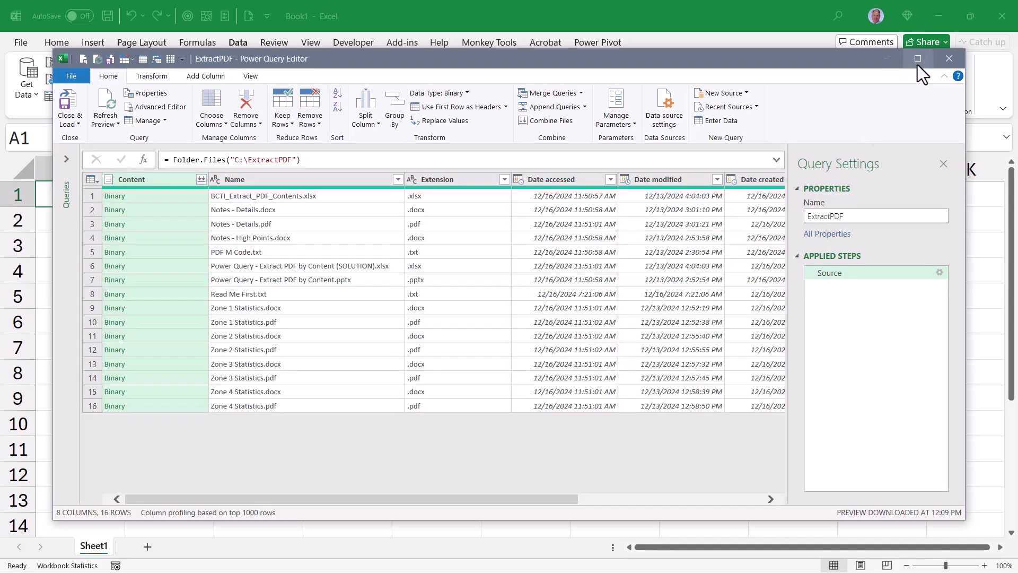
# Step: Maximize and enlarge the Power Query Editor, and examine the listed files along with their folder paths
pyautogui.click(919, 60)
pyautogui.hotkey('ctrl', 'shift', '+')
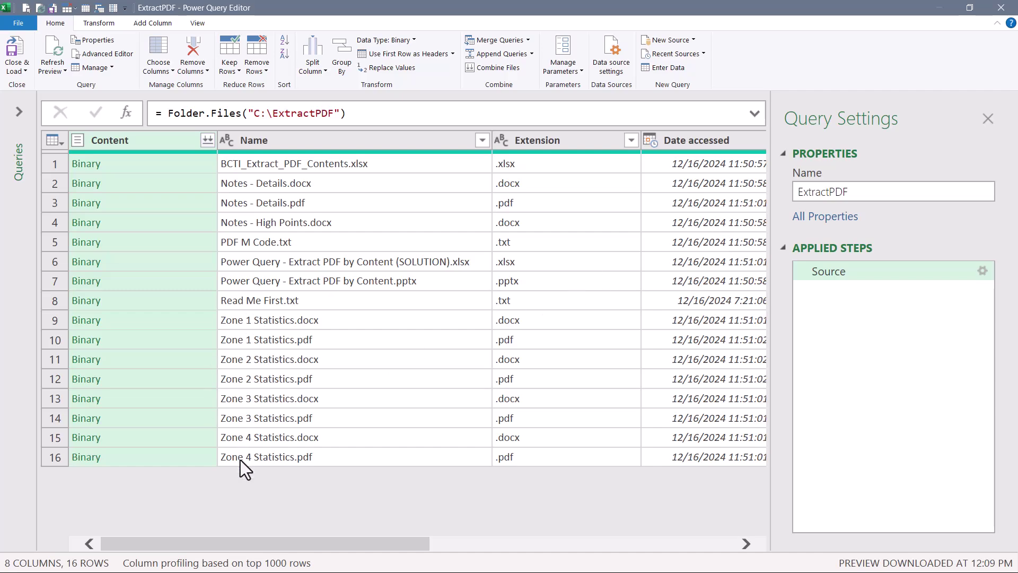
pyautogui.moveTo(392, 548); pyautogui.dragTo(697, 548)
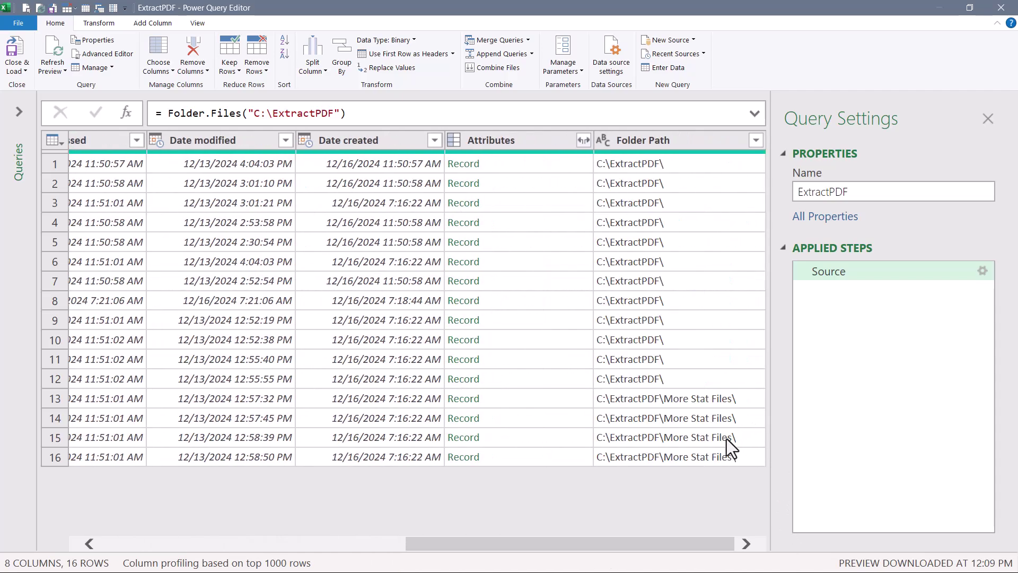
pyautogui.moveTo(698, 548); pyautogui.dragTo(287, 563)
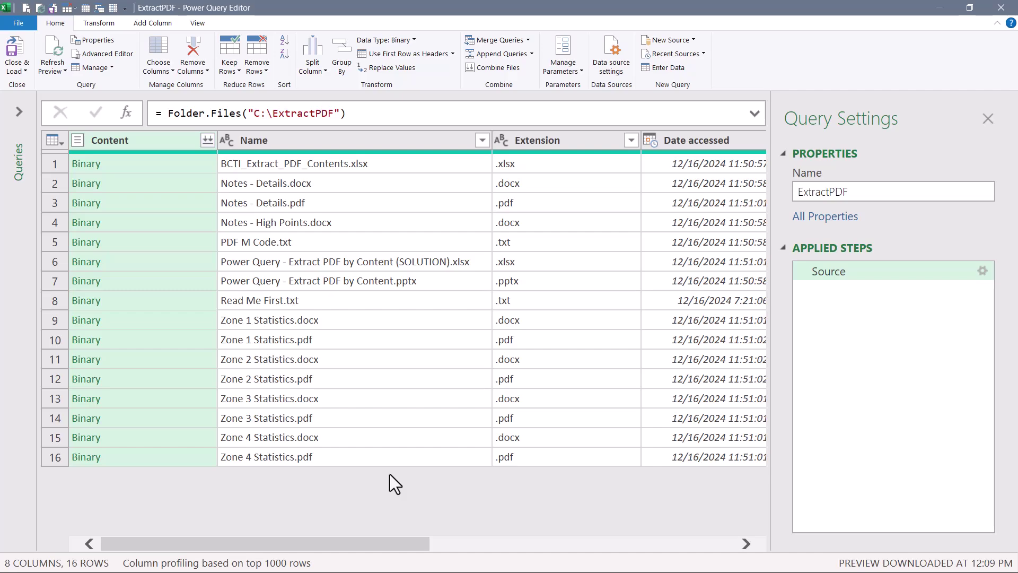
# Step: Change the Source step's function from Folder.Files to Folder.Contents to leave out files inside subfolders
pyautogui.doubleClick(227, 113)
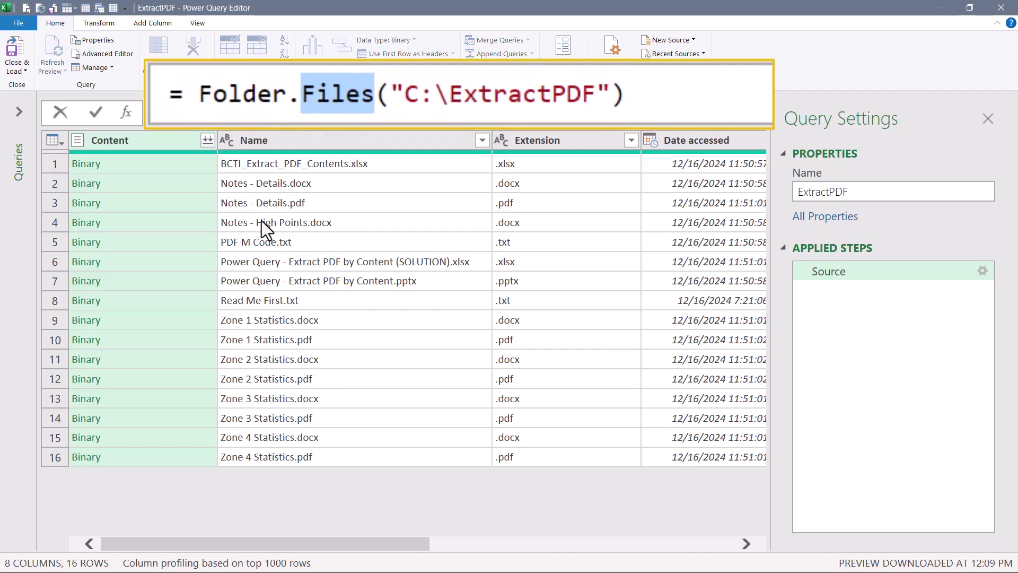
pyautogui.write('Contents')
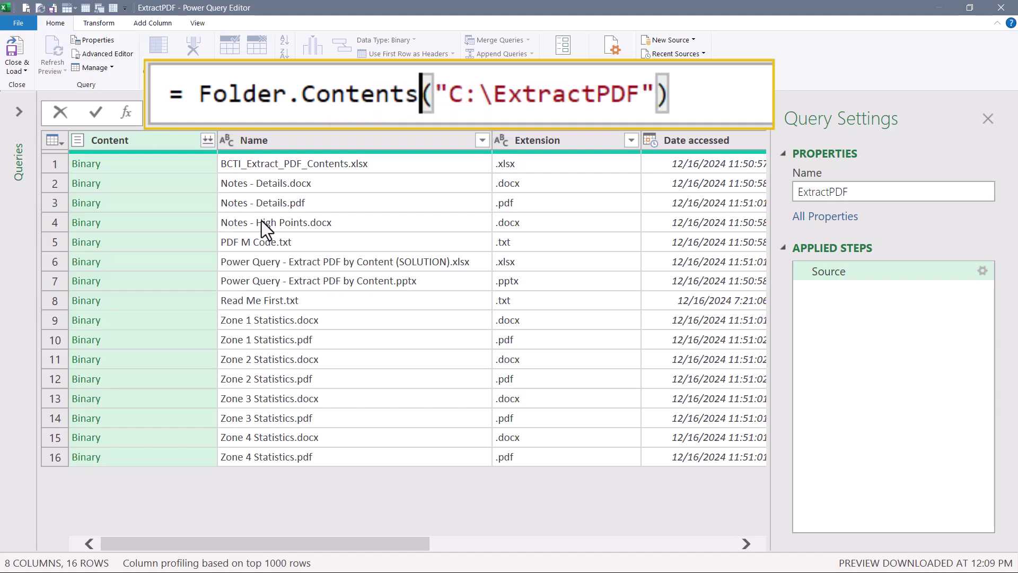
pyautogui.click(91, 116)
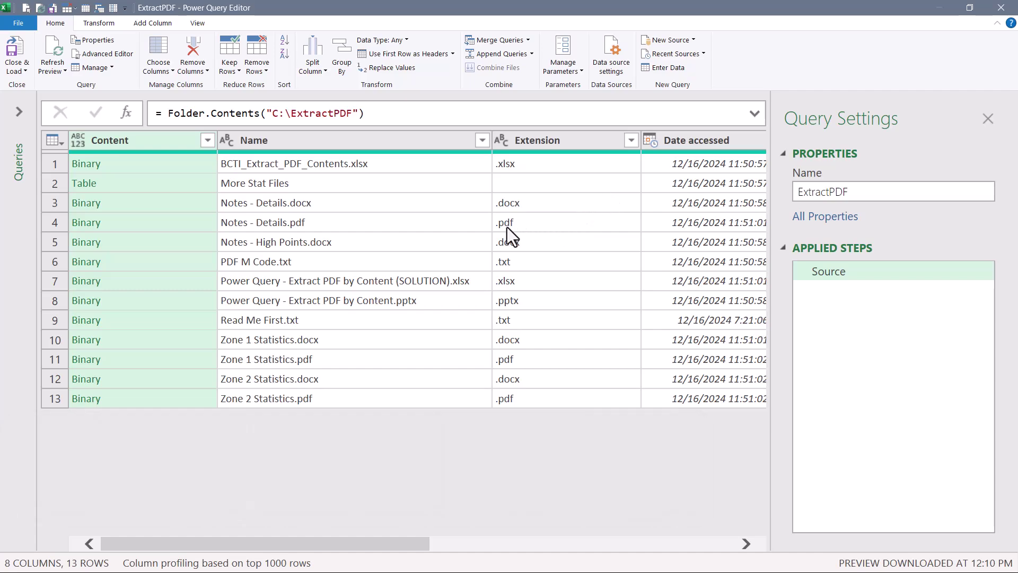
# Step: Check the Extension column's filter values without applying a filter, and convert the column's text to uppercase
pyautogui.click(631, 140)
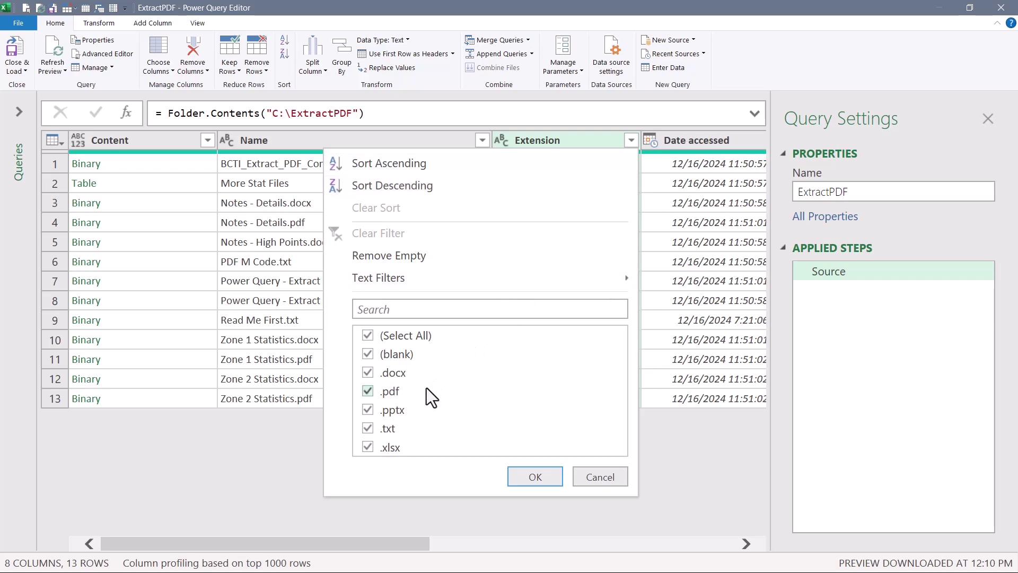
pyautogui.click(607, 479)
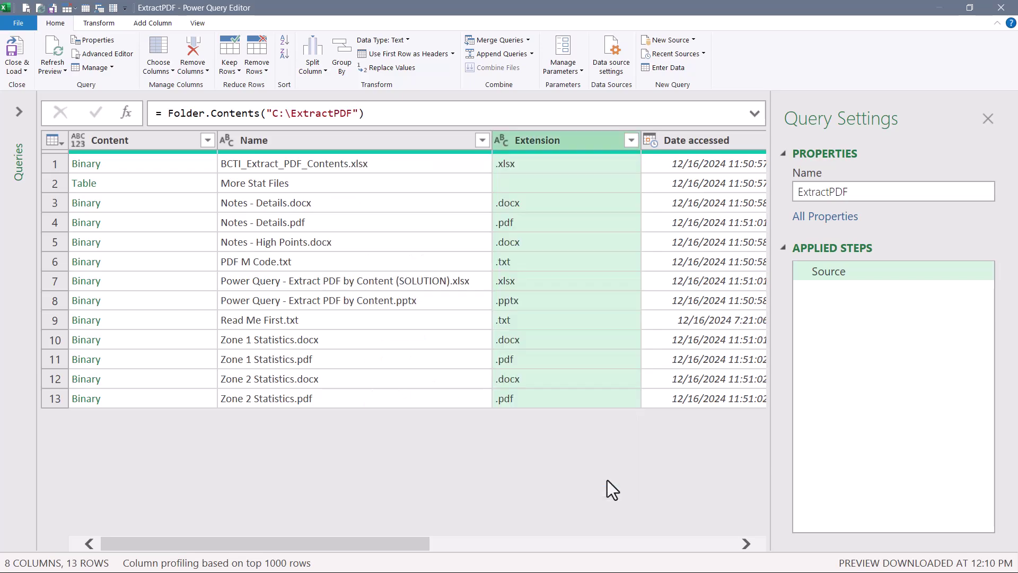
pyautogui.rightClick(573, 145)
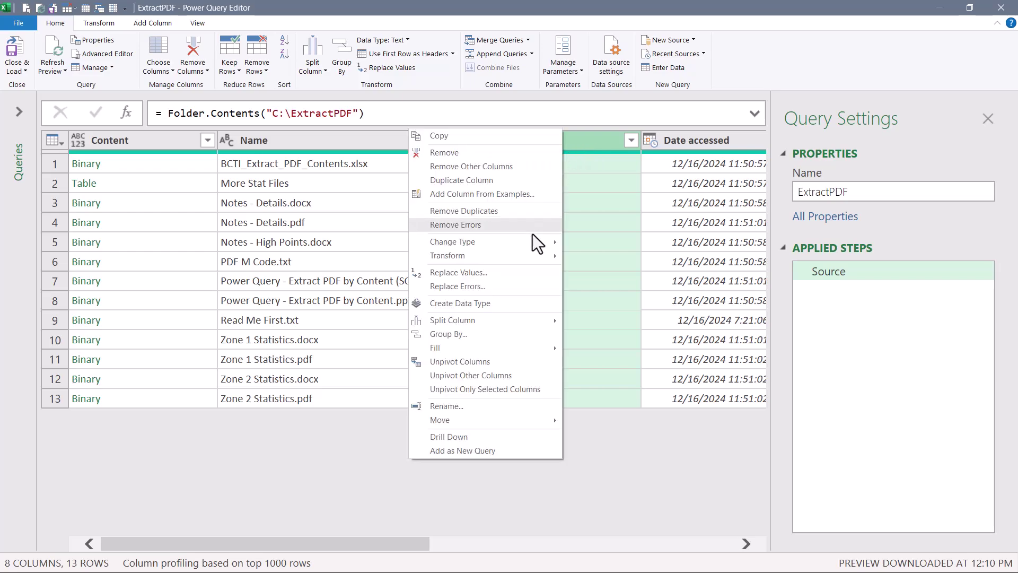
pyautogui.moveTo(539, 252)
pyautogui.click(581, 268)
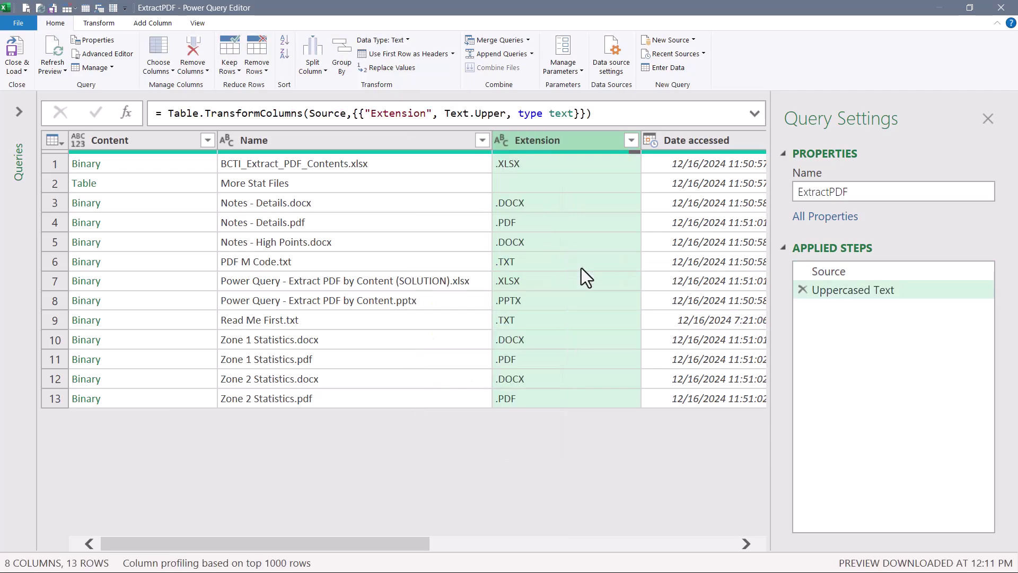
# Step: Filter the Extension column to keep only the .PDF files
pyautogui.click(632, 140)
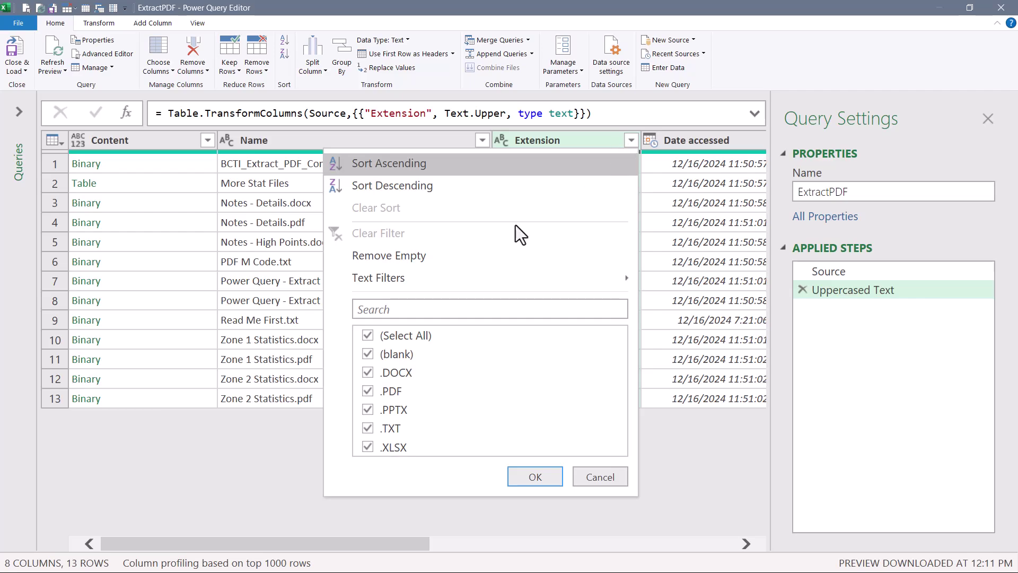
pyautogui.click(367, 335)
pyautogui.click(367, 391)
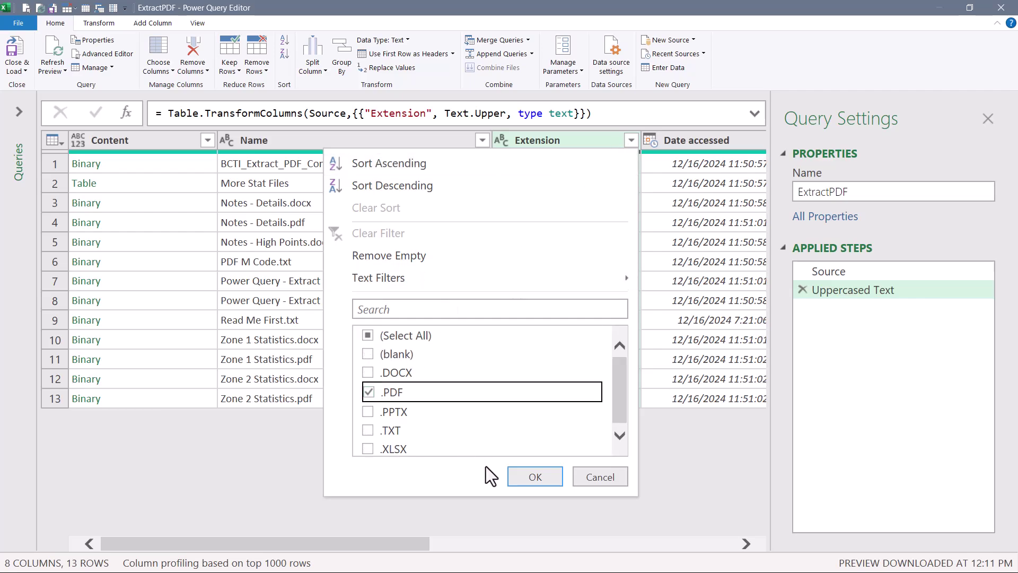
pyautogui.click(529, 478)
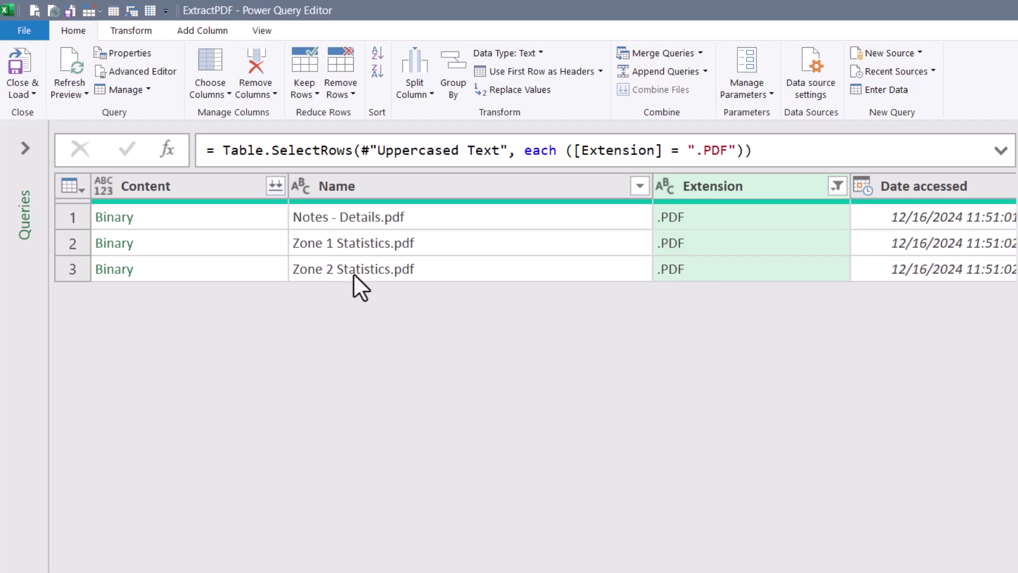
# Step: Keep only the Name and Content columns, with Name as the first column, and remove all the others
pyautogui.click(329, 183)
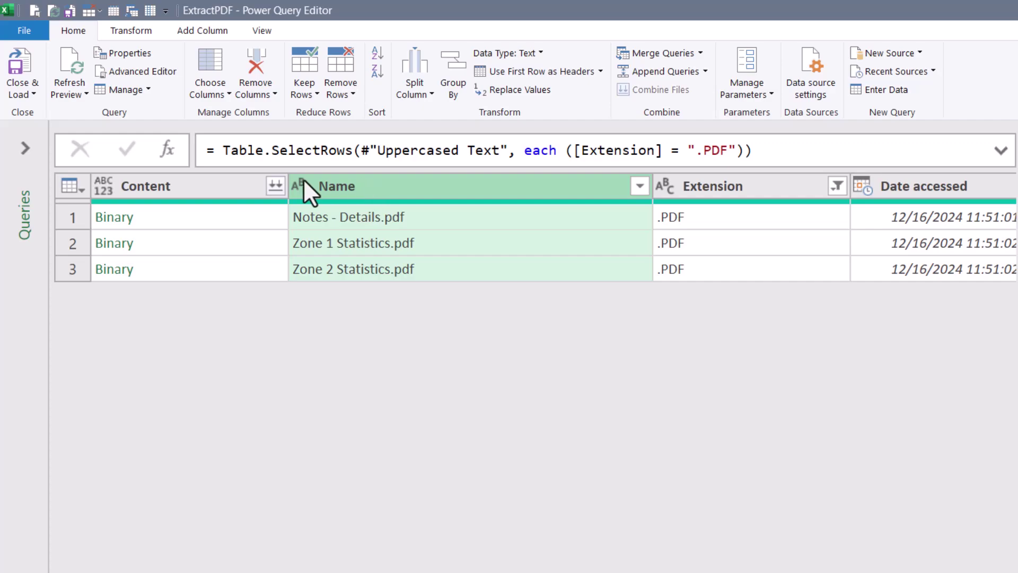
pyautogui.keyDown('ctrl'); pyautogui.click(218, 179); pyautogui.keyUp('ctrl')
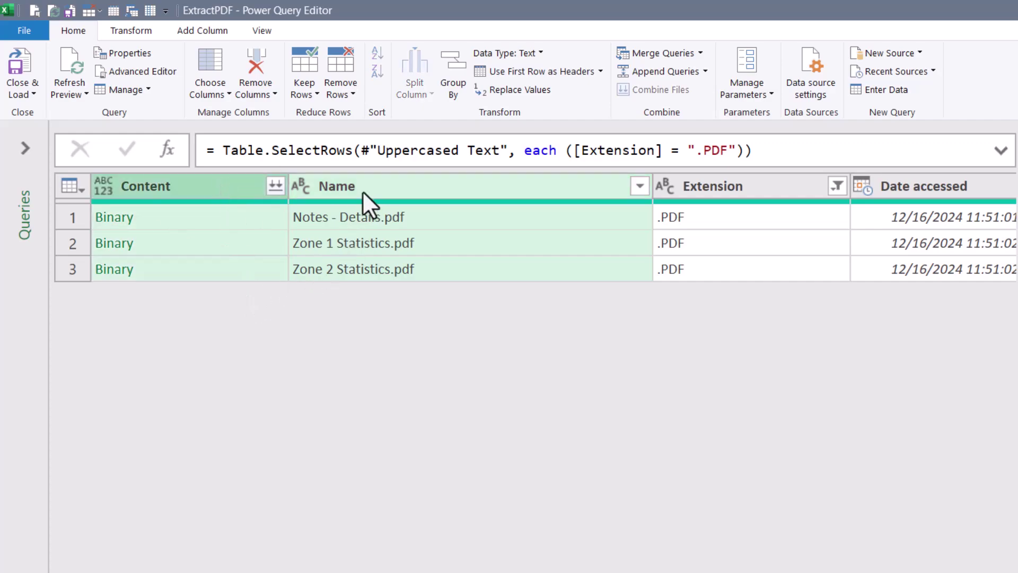
pyautogui.rightClick(381, 177)
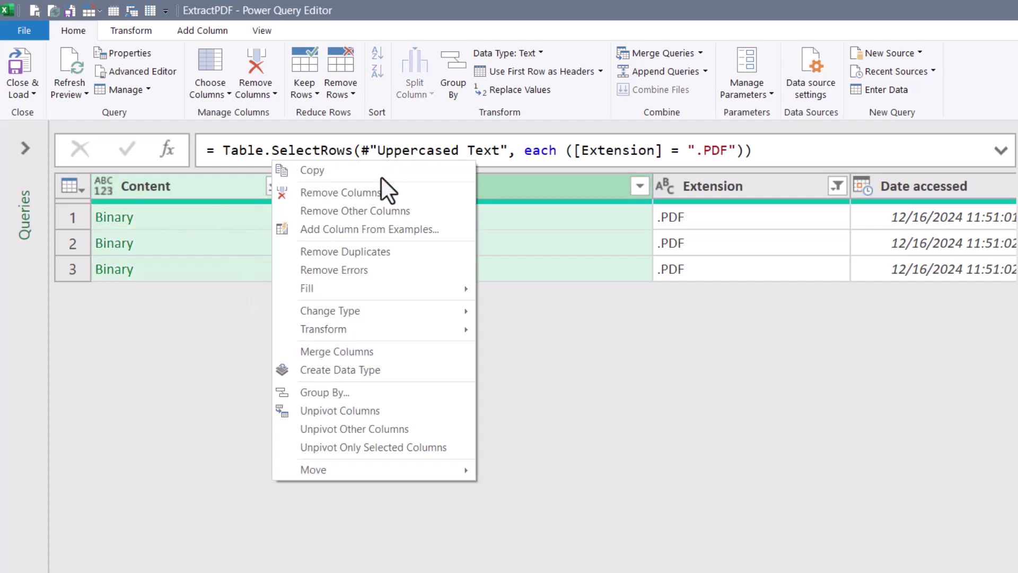
pyautogui.click(377, 212)
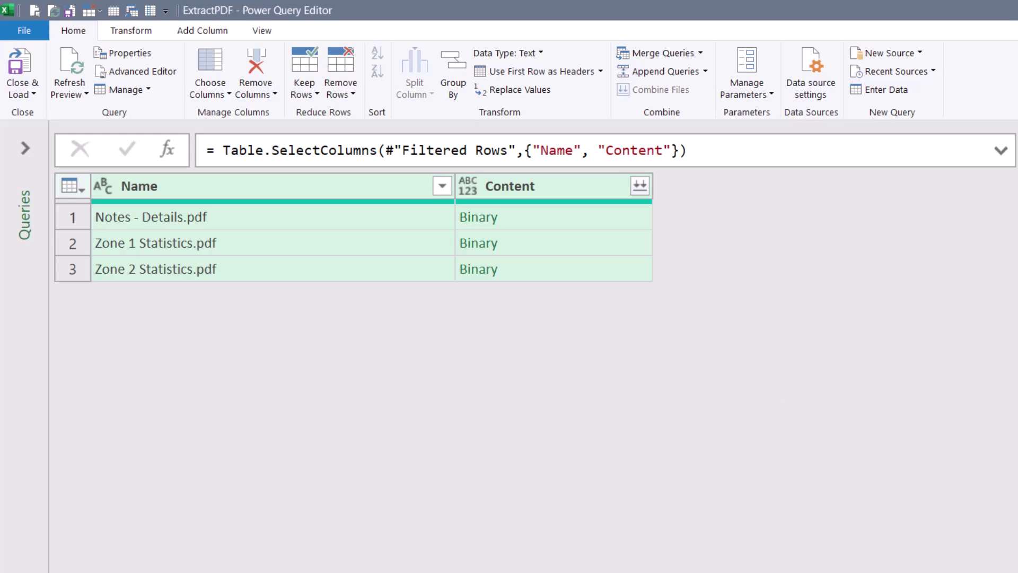
# Step: Undo the column removal and try selecting the columns in the reverse order, with Content first and Name second
pyautogui.hotkey('ctrl', 'z')
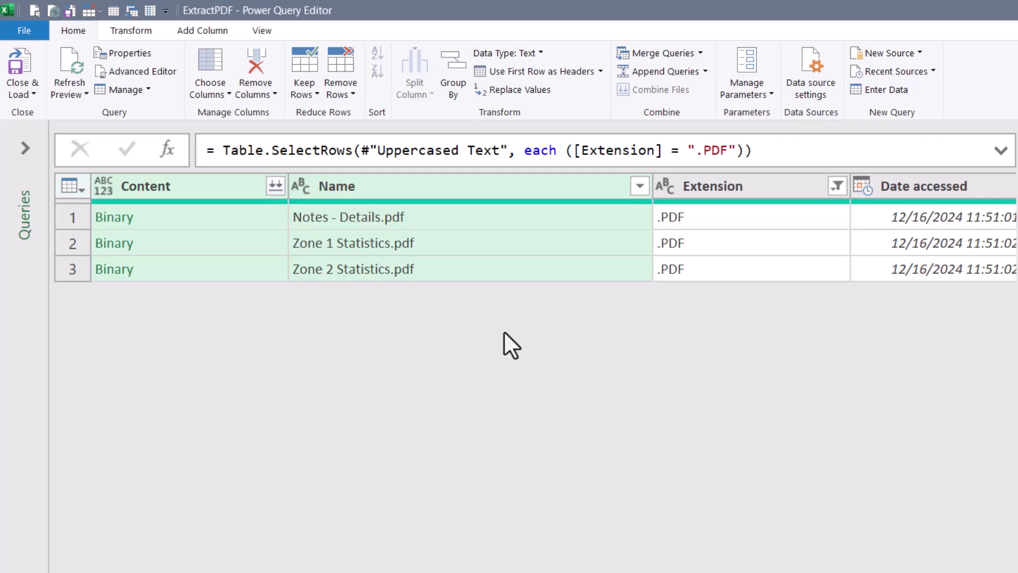
pyautogui.click(260, 181)
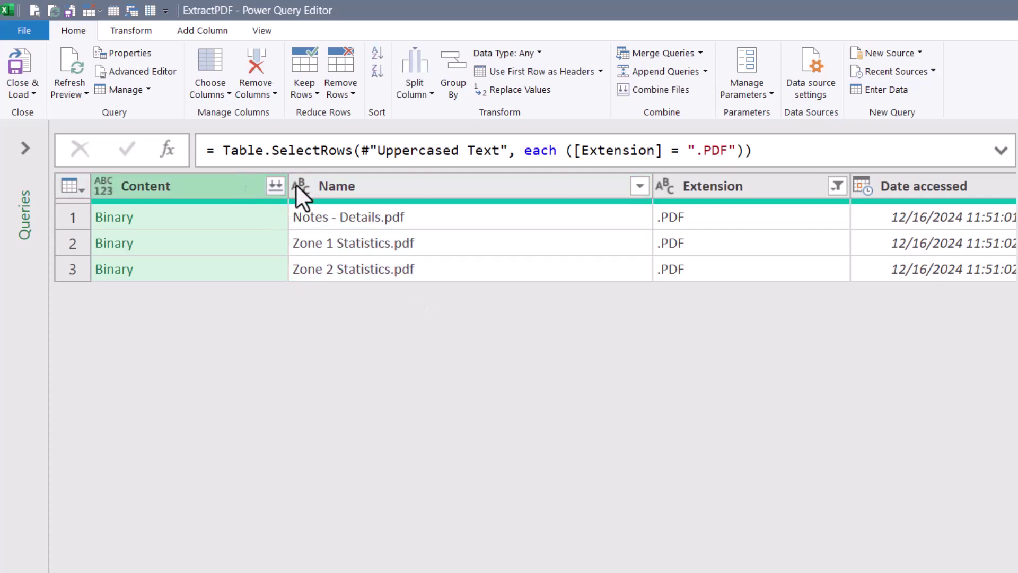
pyautogui.click(374, 183)
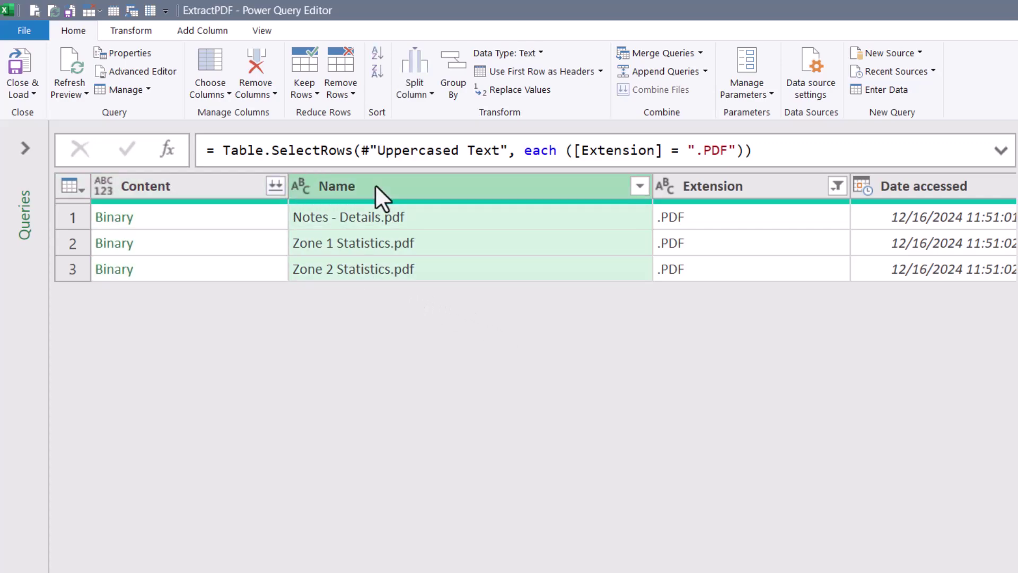
pyautogui.click(244, 186)
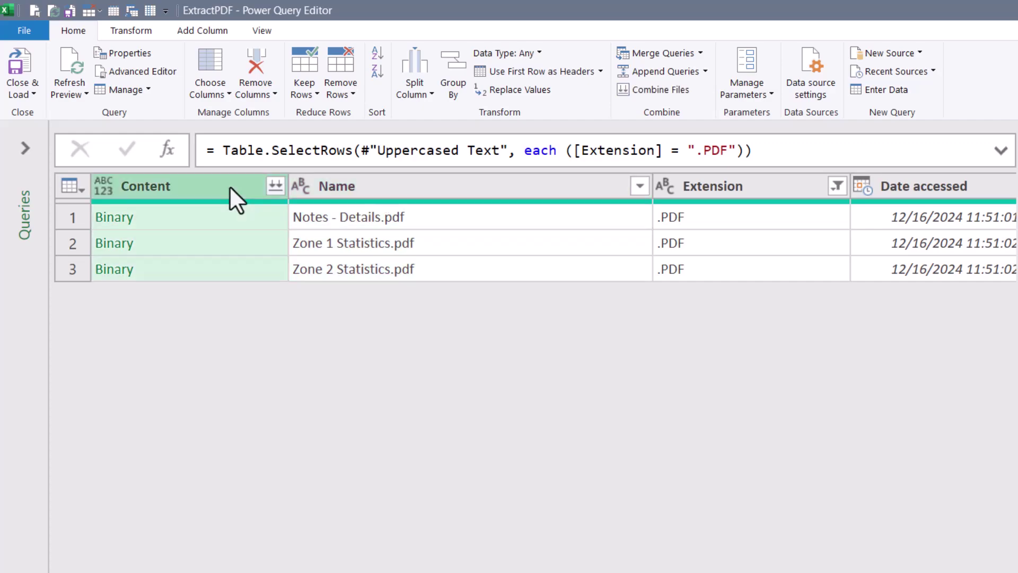
pyautogui.keyDown('ctrl'); pyautogui.click(357, 183); pyautogui.keyUp('ctrl')
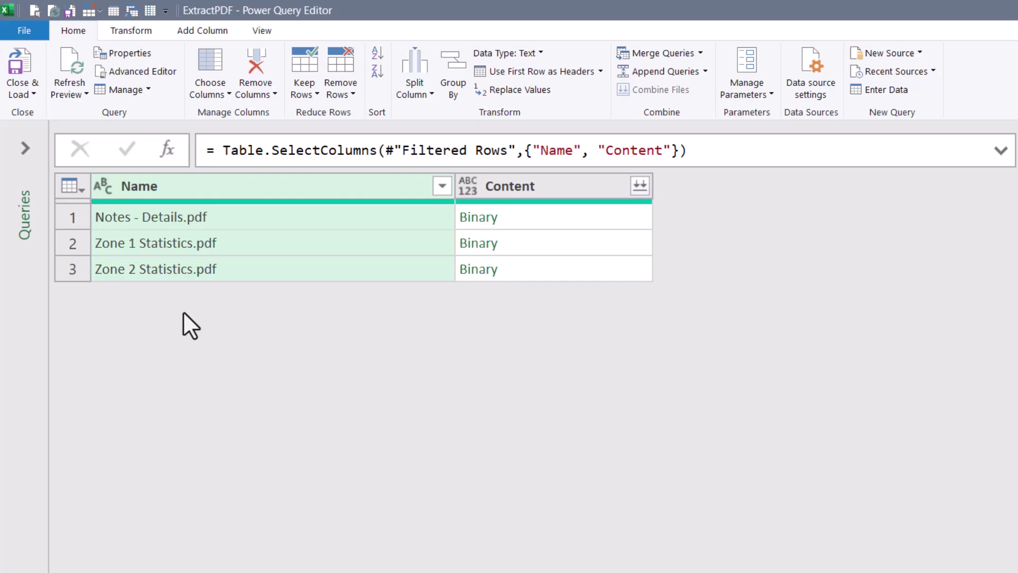
# Step: Reduce the Name column to the text before the second space by extracting before a space delimiter, skipping 1 delimiter from the start
pyautogui.click(128, 30)
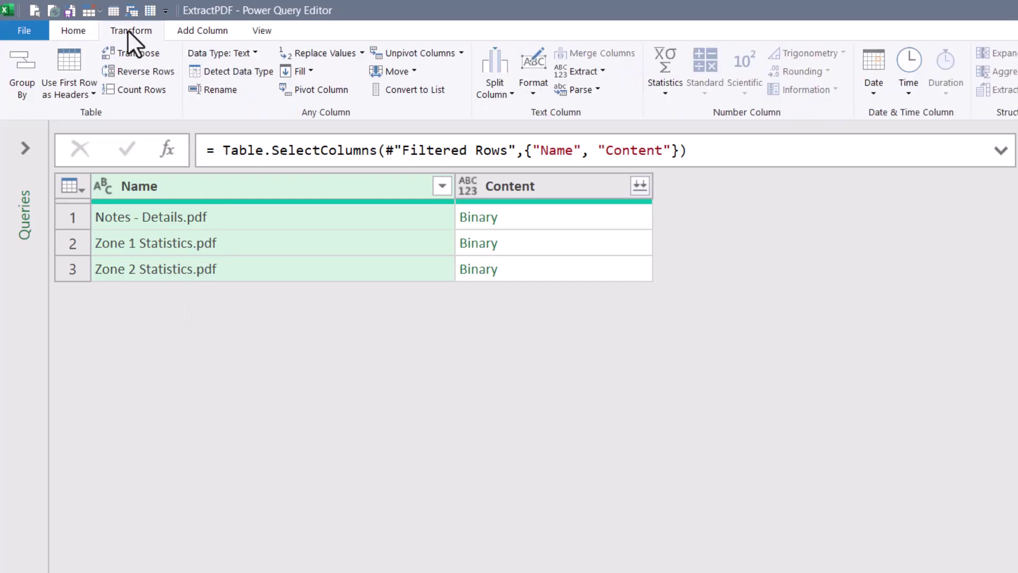
pyautogui.click(589, 72)
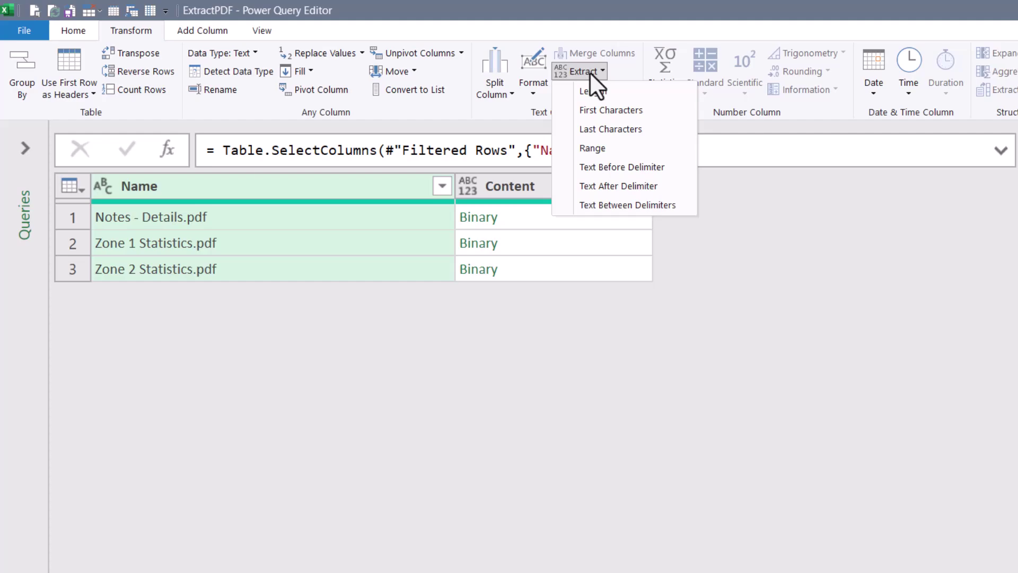
pyautogui.click(584, 163)
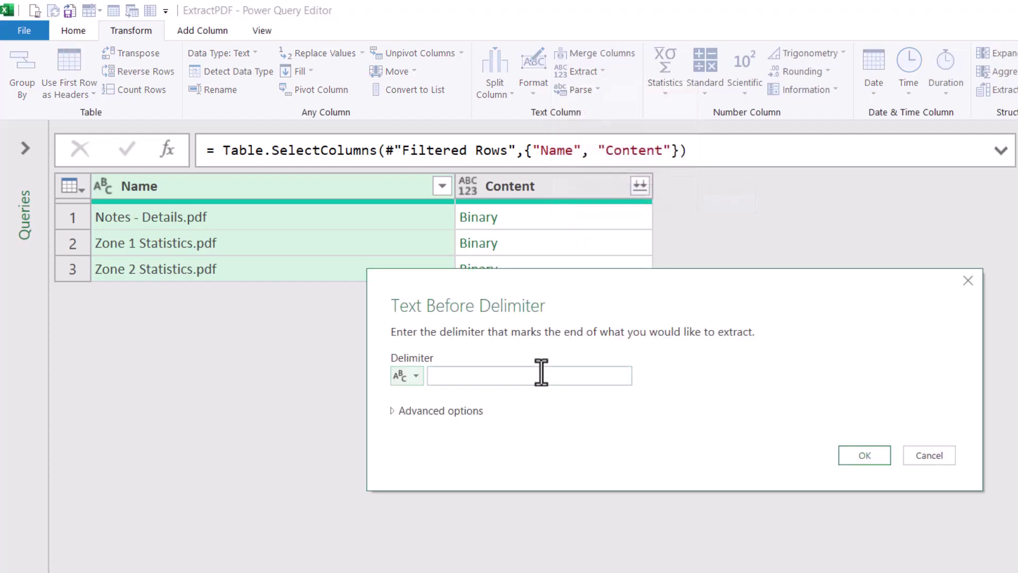
pyautogui.click(418, 409)
pyautogui.press('Tab')
pyautogui.press('Tab')
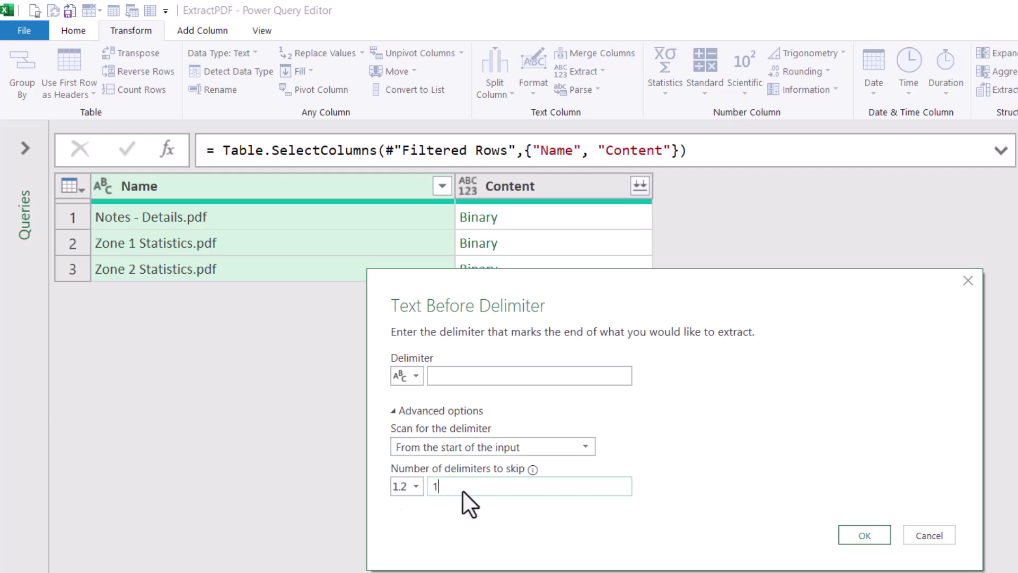
pyautogui.click(855, 535)
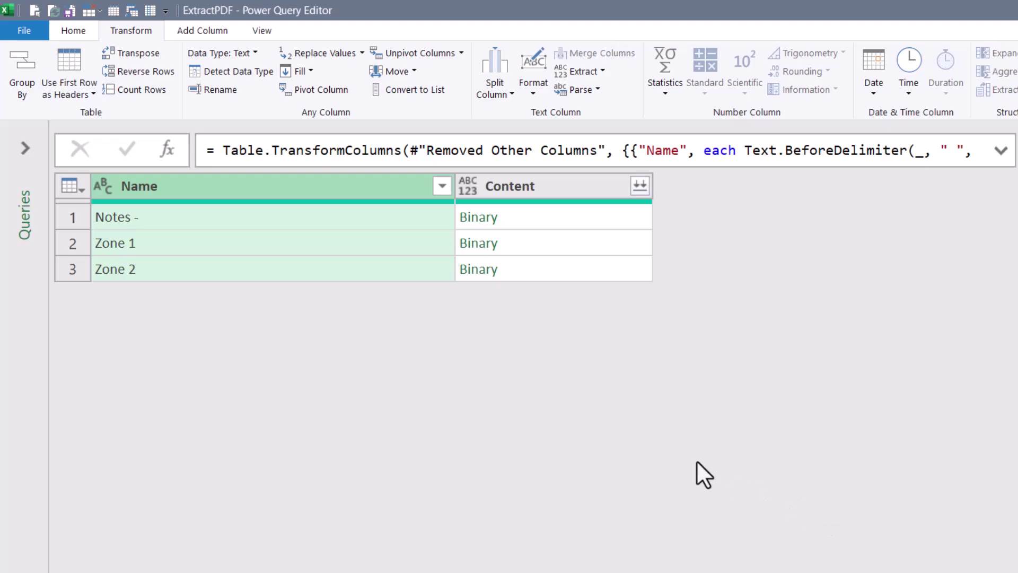
# Step: Filter the Name column to rows that begin with "Zone" and sort it in ascending order
pyautogui.click(442, 185)
pyautogui.moveTo(313, 368)
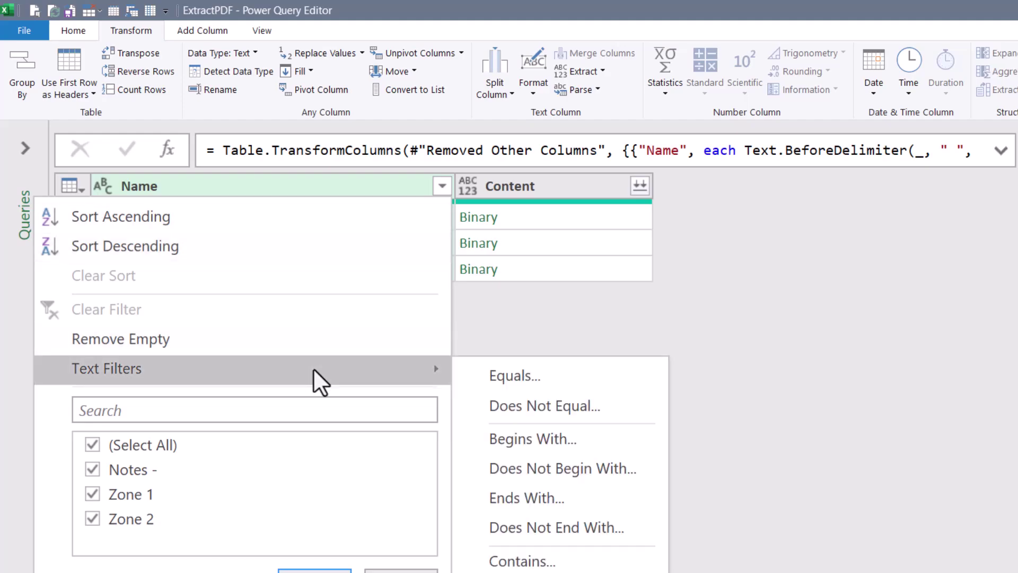
pyautogui.click(502, 443)
pyautogui.write('Zone')
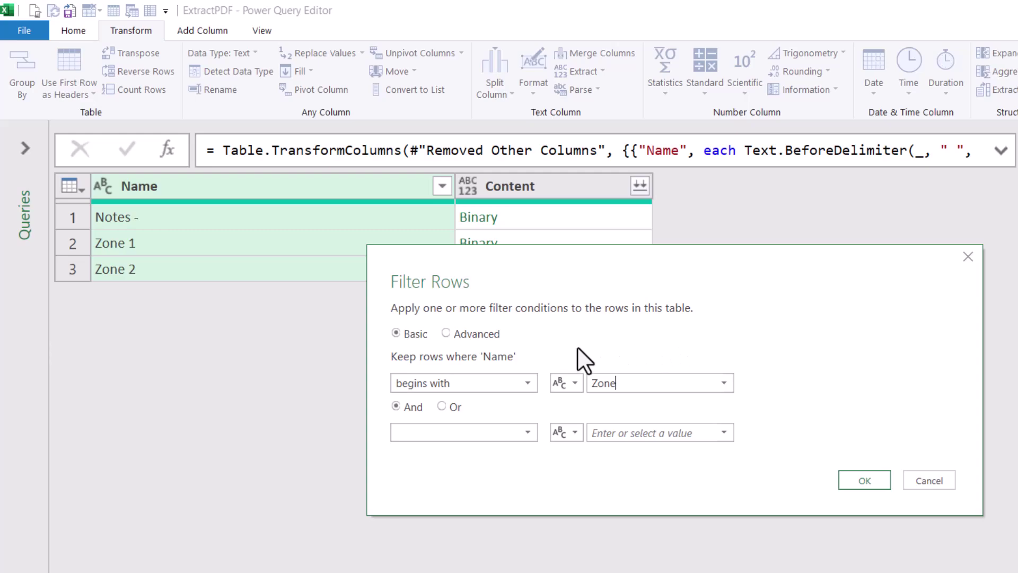
pyautogui.press('Return')
pyautogui.click(441, 186)
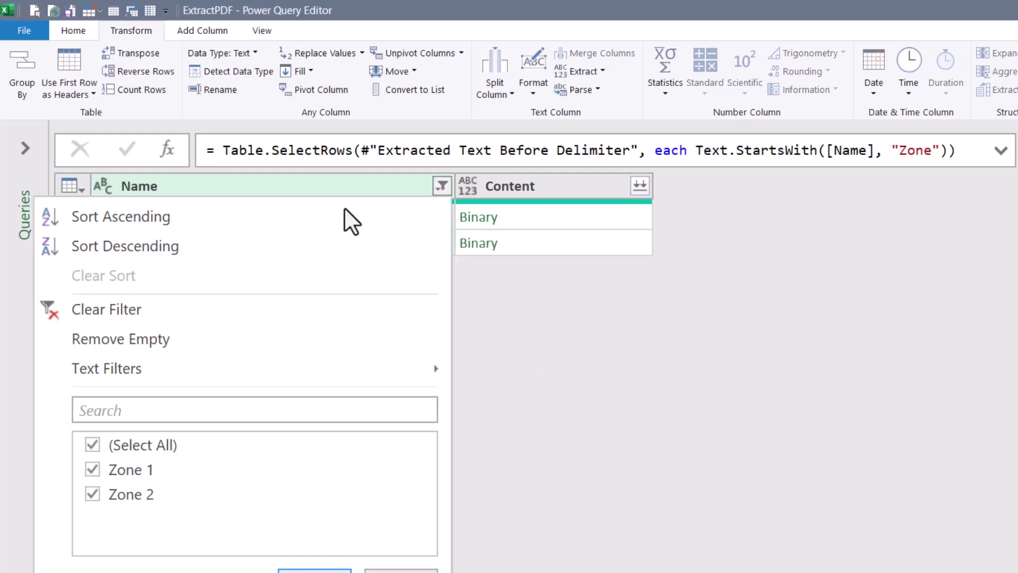
pyautogui.click(302, 219)
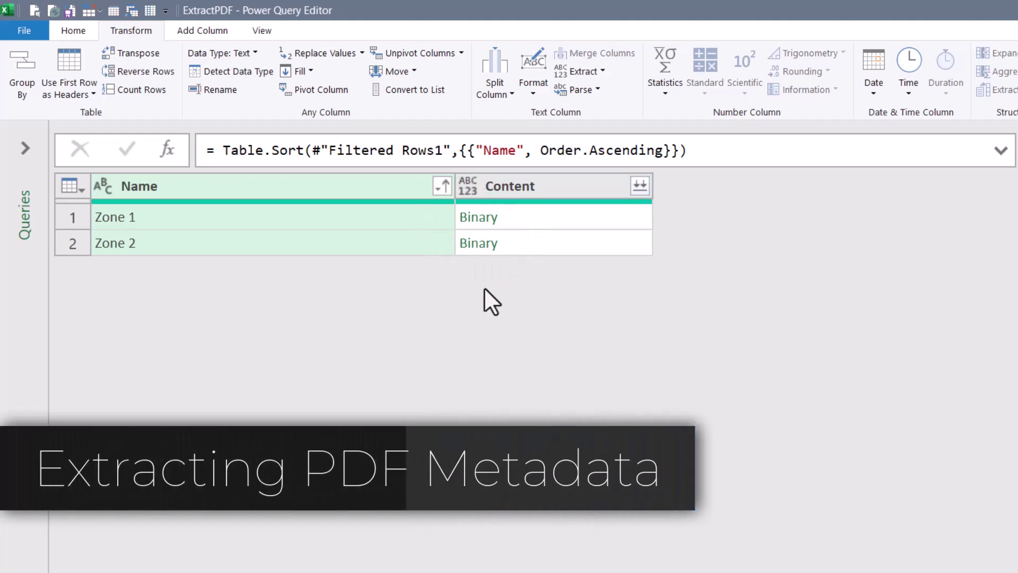
# Step: Add a custom column with the default name Custom and the formula Pdf.Tables([Content])
pyautogui.click(217, 29)
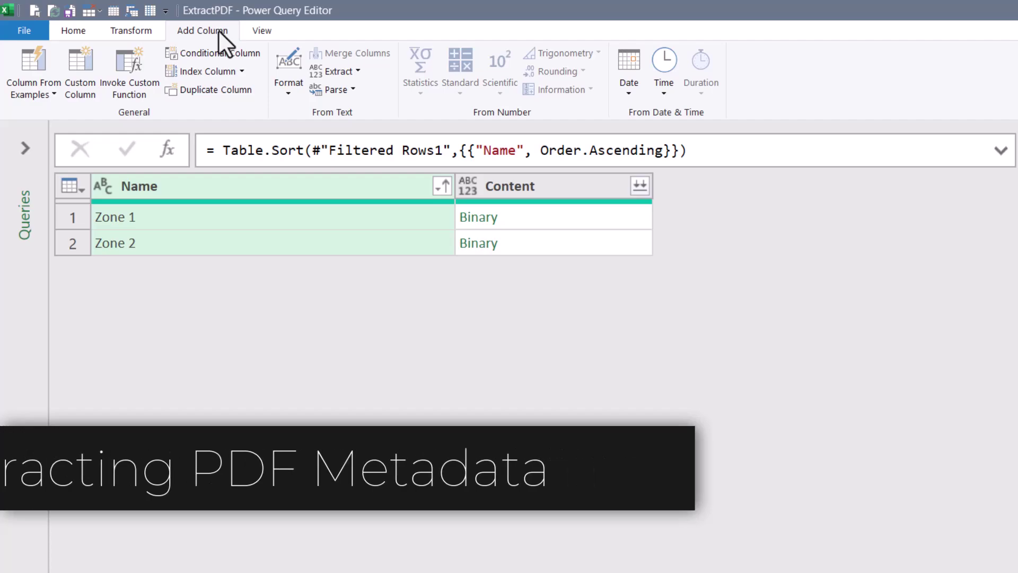
pyautogui.click(66, 62)
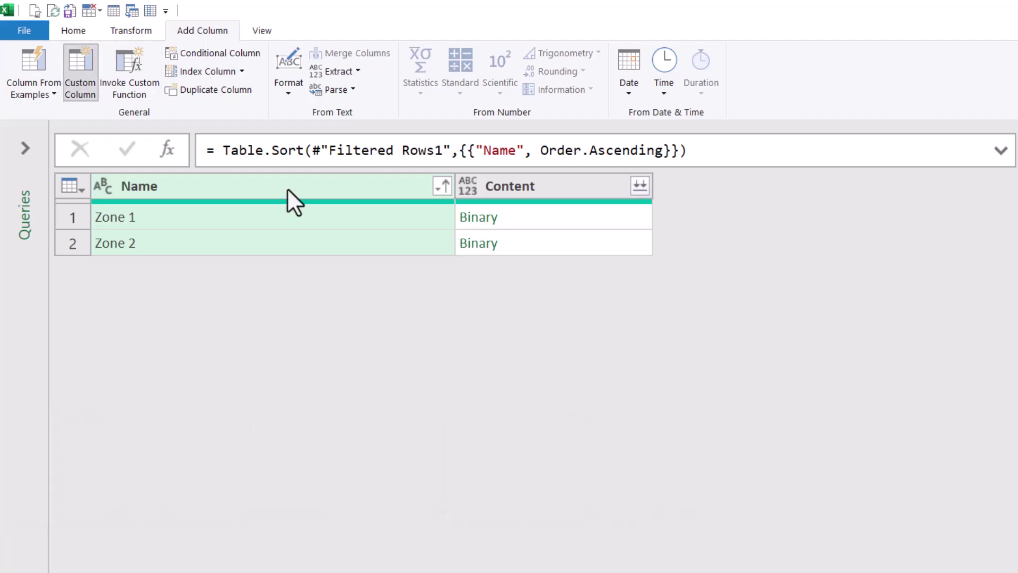
pyautogui.click(478, 338)
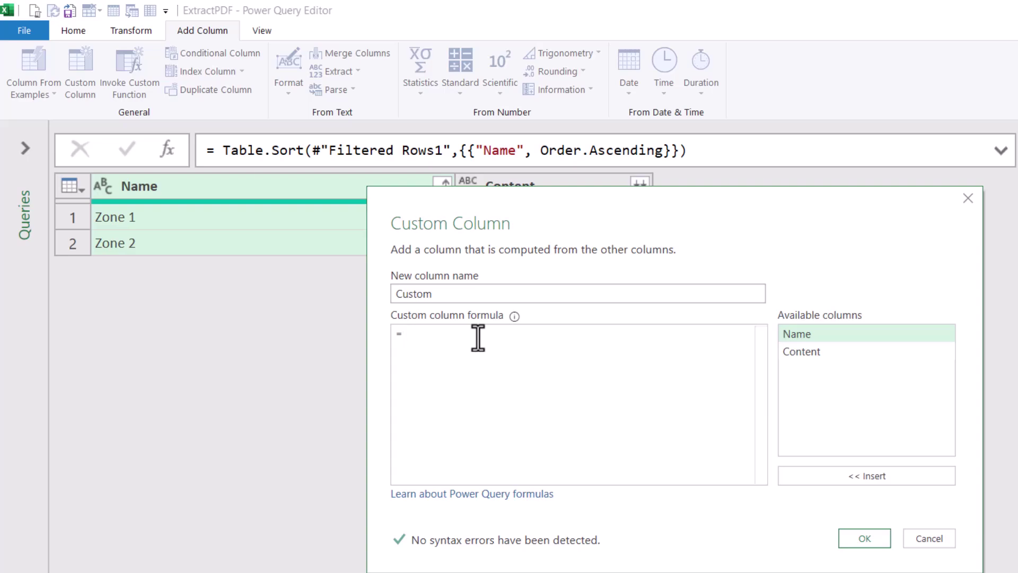
pyautogui.write('pdft')
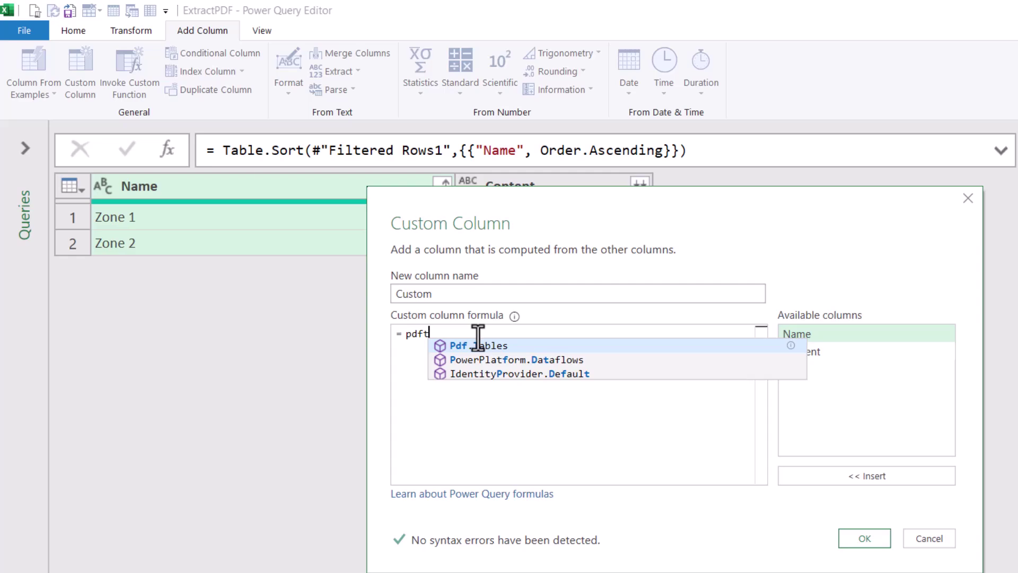
pyautogui.press('Tab')
pyautogui.write('(')
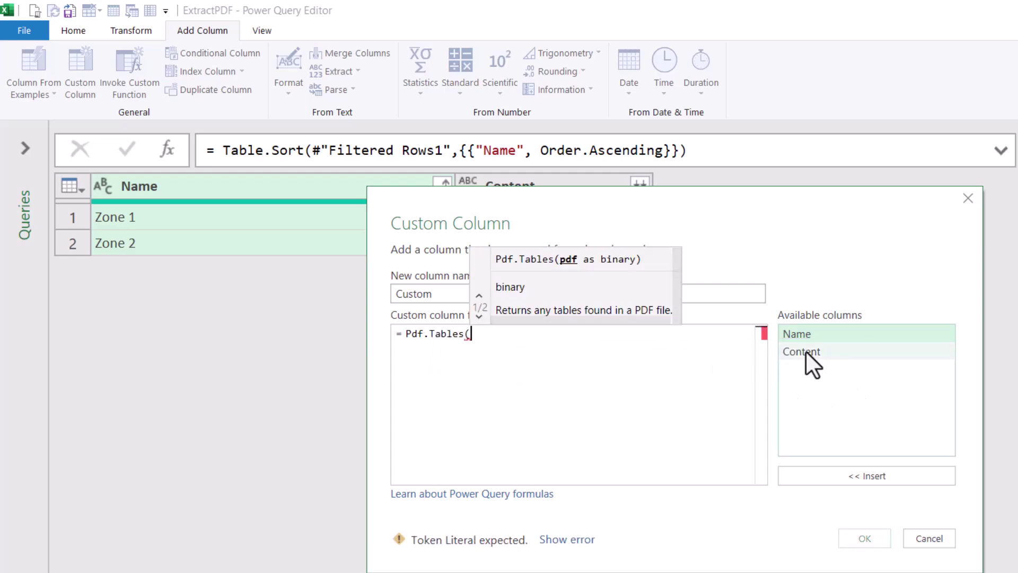
pyautogui.doubleClick(805, 350)
pyautogui.write(')')
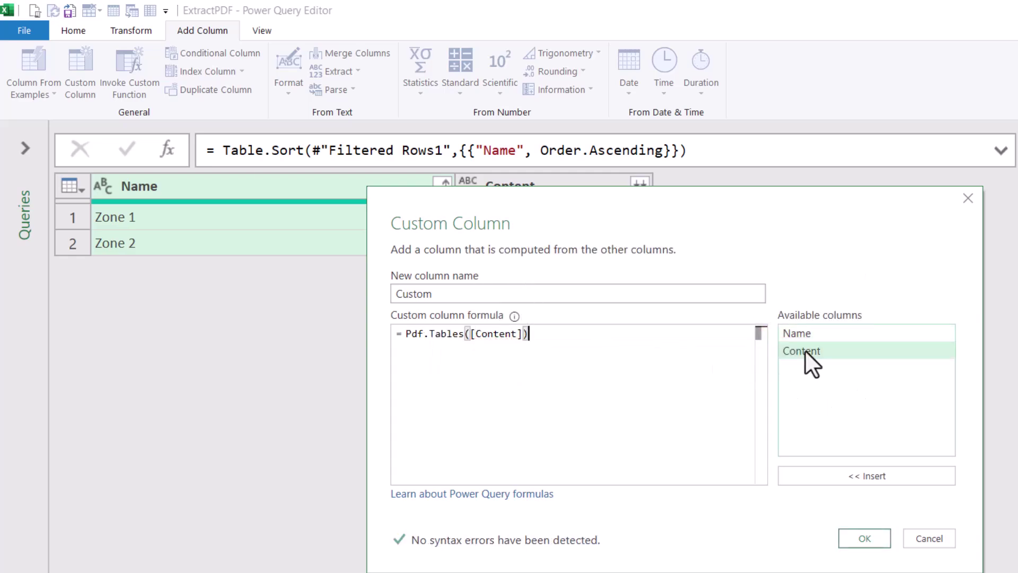
pyautogui.click(849, 529)
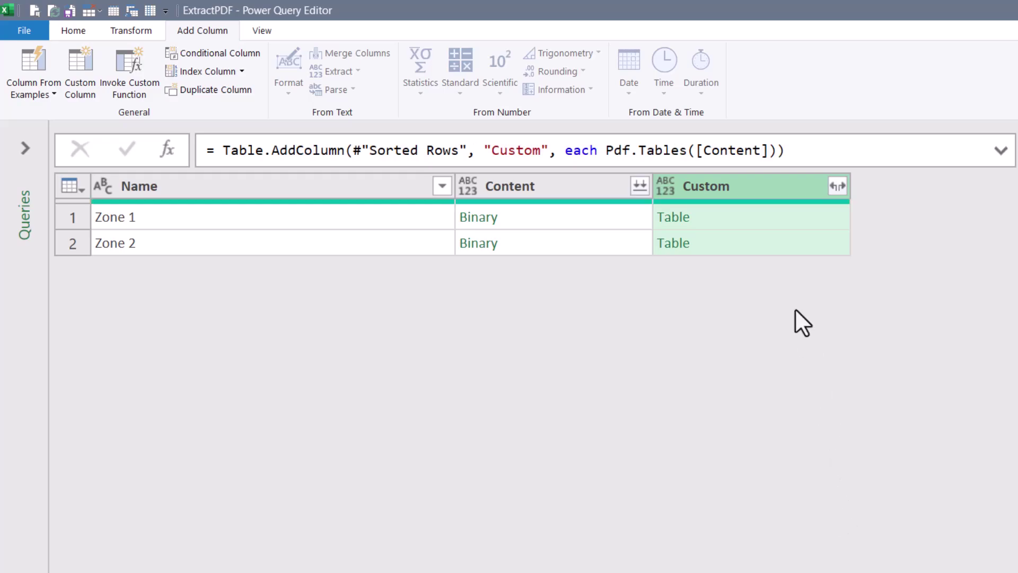
# Step: Preview the nested tables in the Custom column for Zone 1 and Zone 2, enlarging the preview area
pyautogui.click(754, 214)
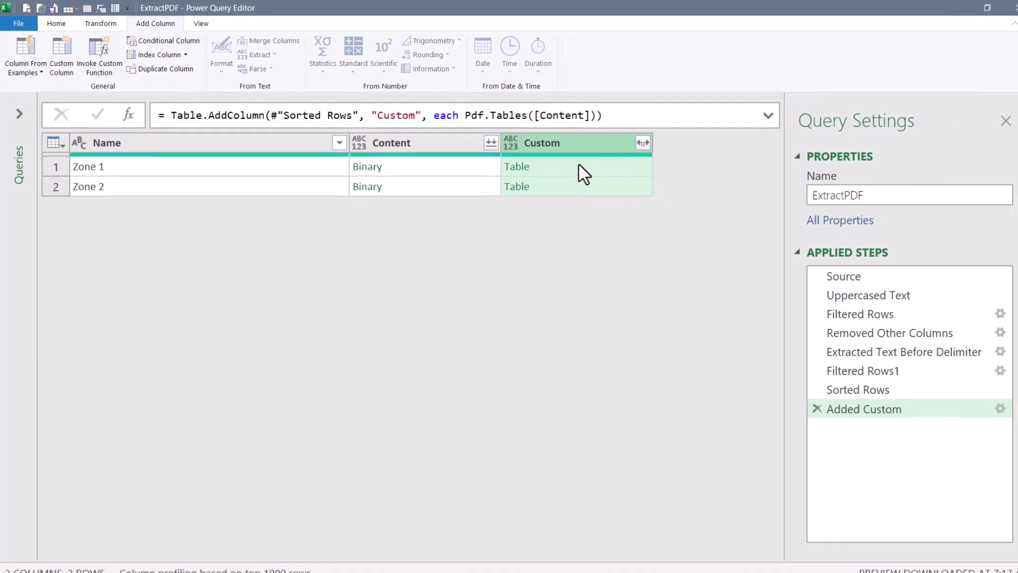
pyautogui.moveTo(515, 442); pyautogui.dragTo(533, 212)
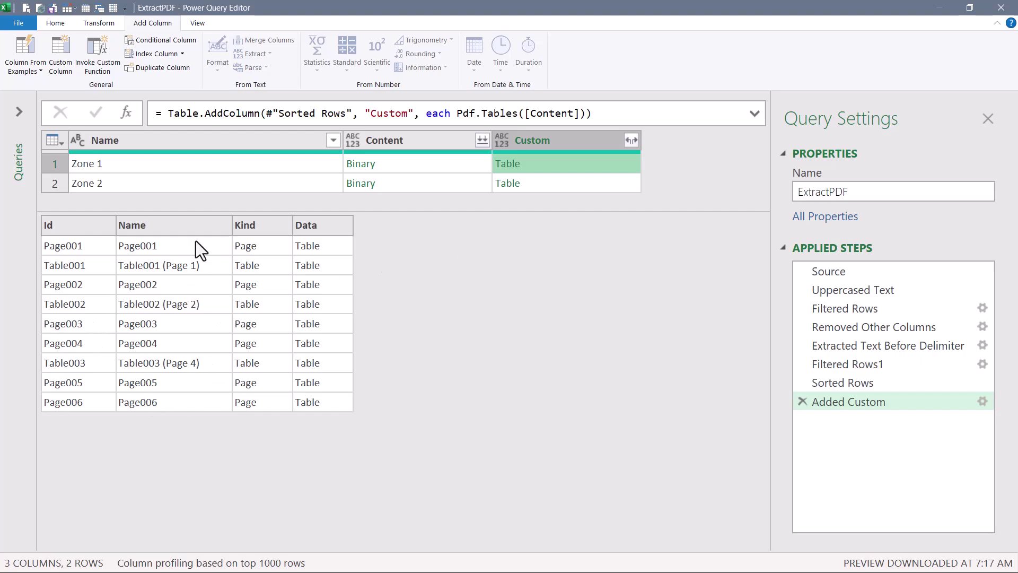
pyautogui.click(559, 186)
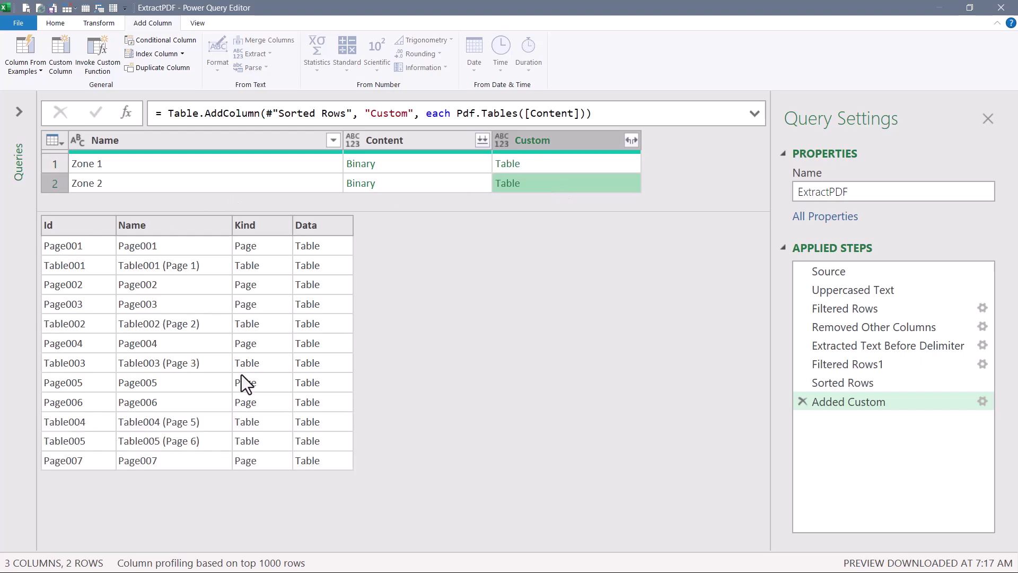
# Step: Remove the Content column and expand the Custom column into Id, Name, Kind and Data without the original column name as prefix
pyautogui.click(422, 144)
pyautogui.press('Delete')
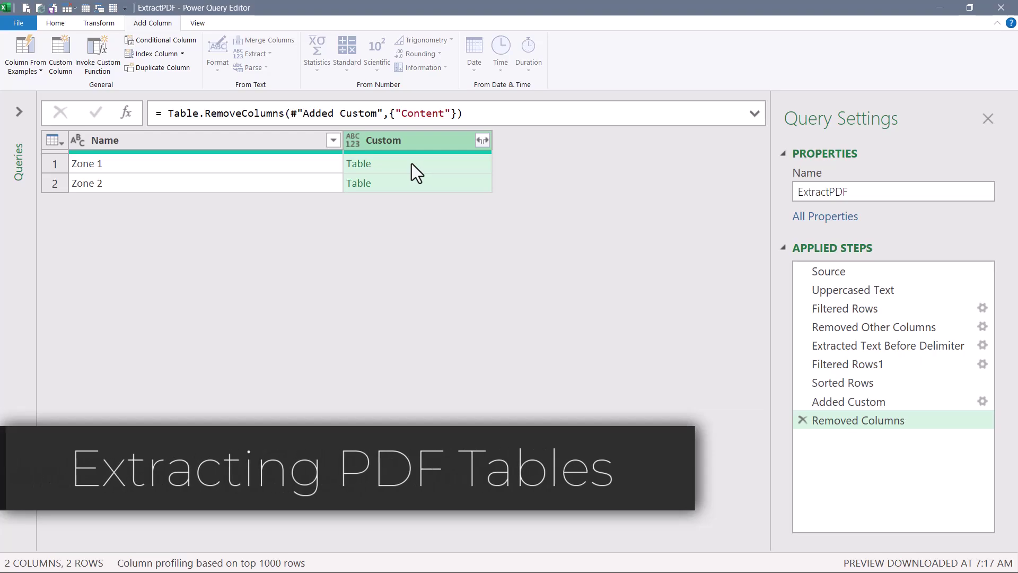
pyautogui.click(480, 141)
pyautogui.click(197, 316)
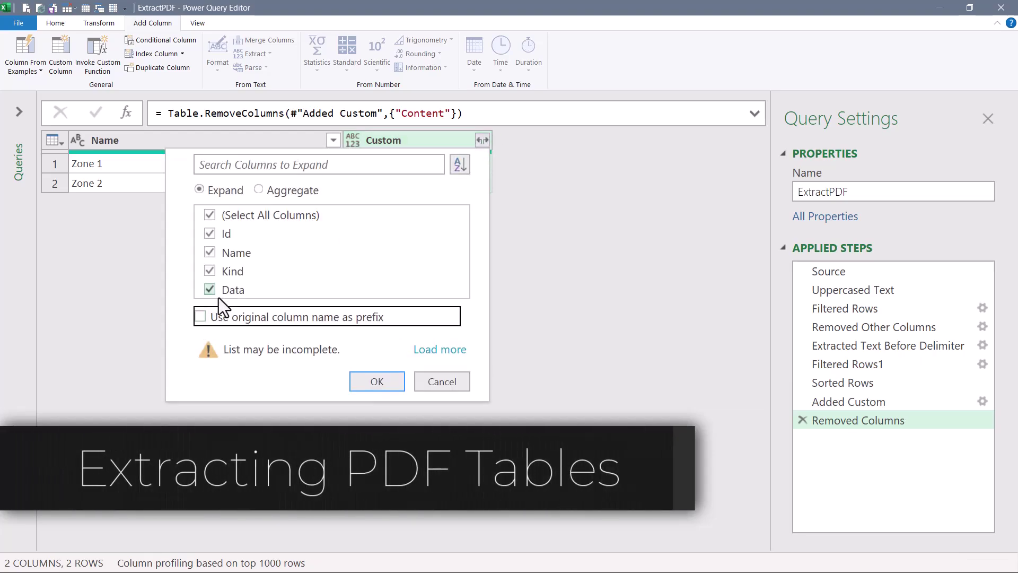
pyautogui.click(206, 288)
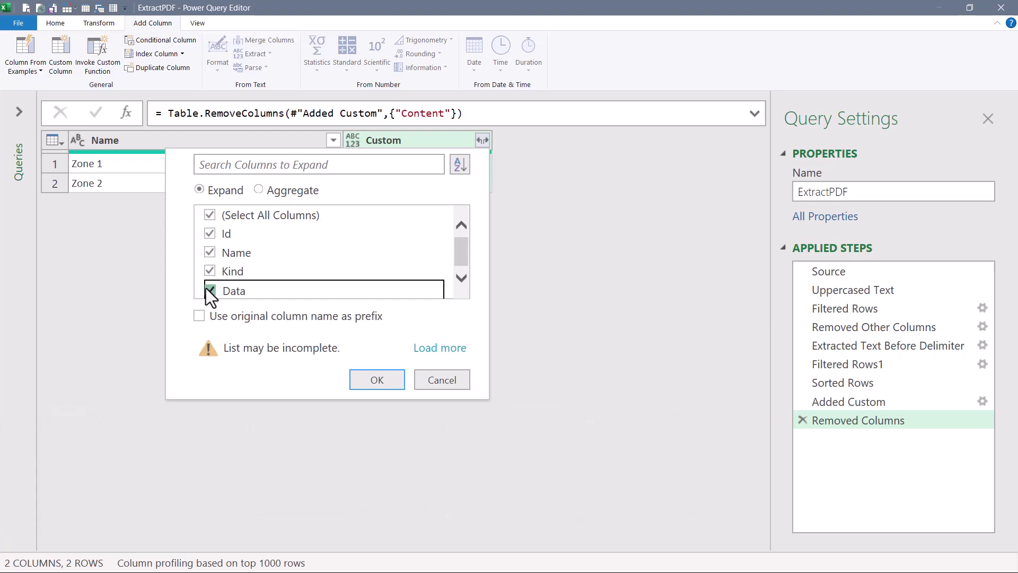
pyautogui.click(205, 272)
pyautogui.click(206, 272)
pyautogui.click(209, 289)
pyautogui.click(374, 386)
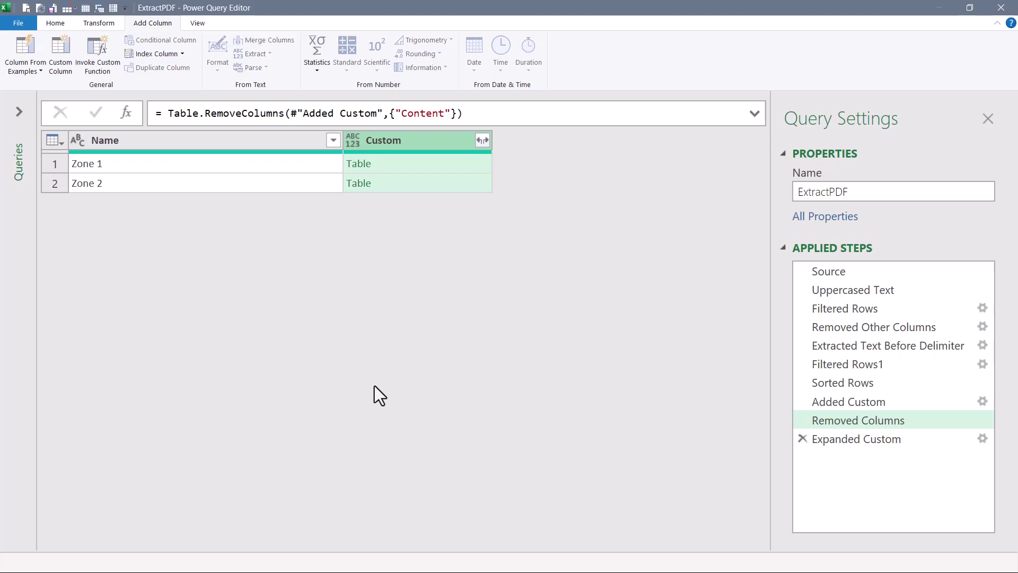
# Step: Edit the Expanded Custom step so that only the Kind and Data columns are expanded
pyautogui.moveTo(483, 546); pyautogui.dragTo(560, 546)
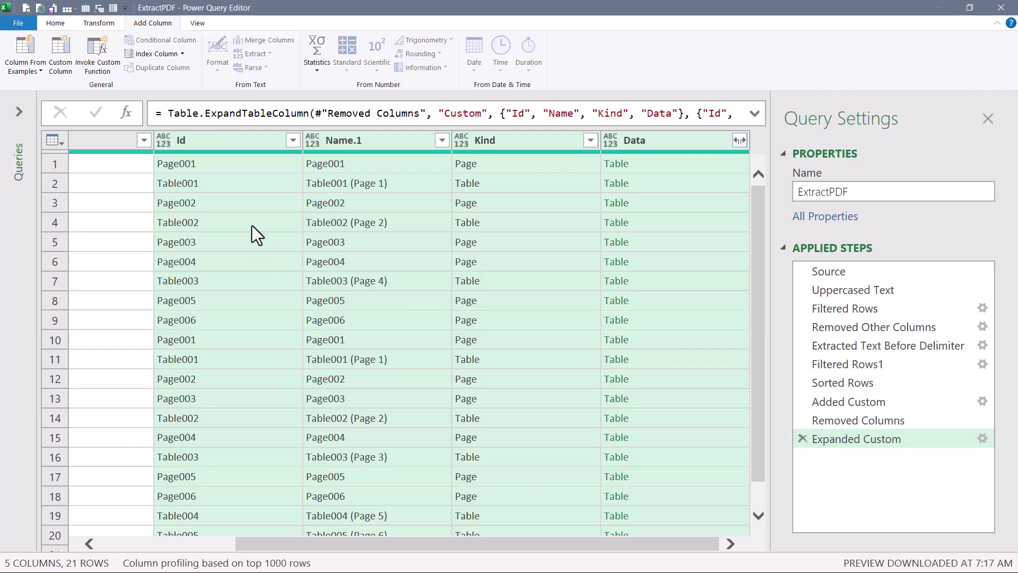
pyautogui.click(981, 439)
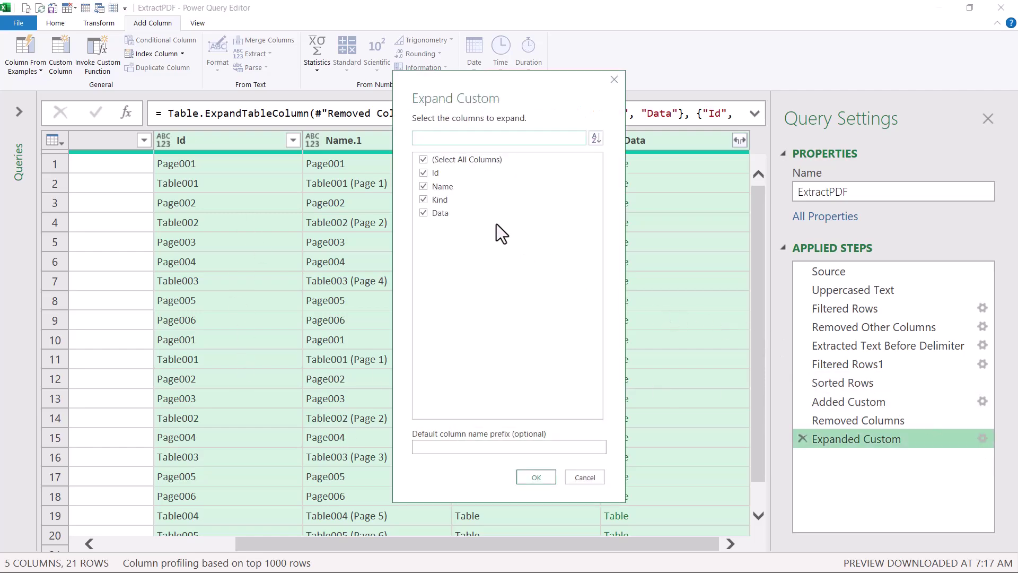
pyautogui.click(423, 160)
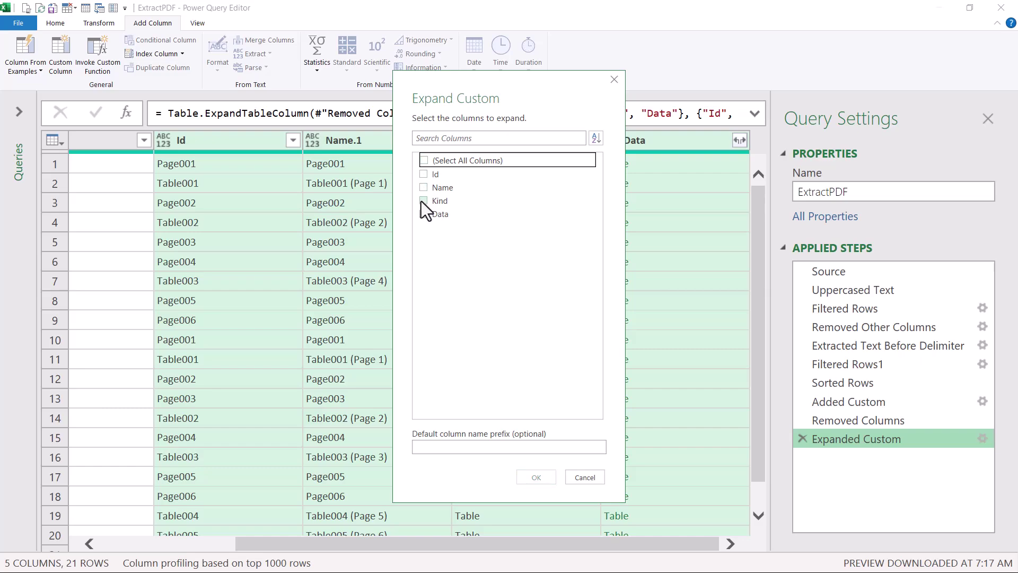
pyautogui.click(423, 200)
pyautogui.click(423, 213)
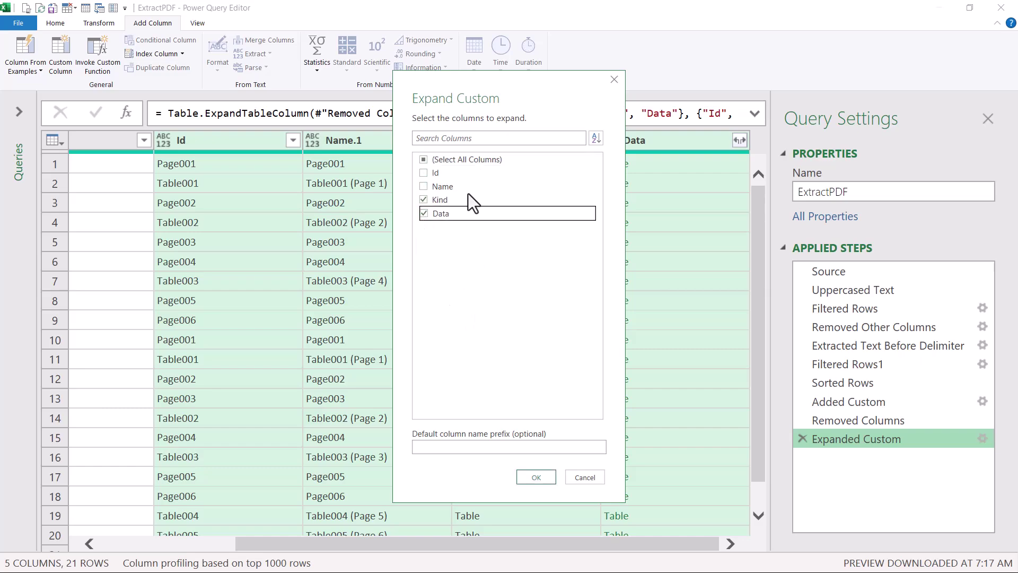
pyautogui.press('Return')
# Step: Filter the Kind column to exclude Page, keeping only the Table rows
pyautogui.click(482, 141)
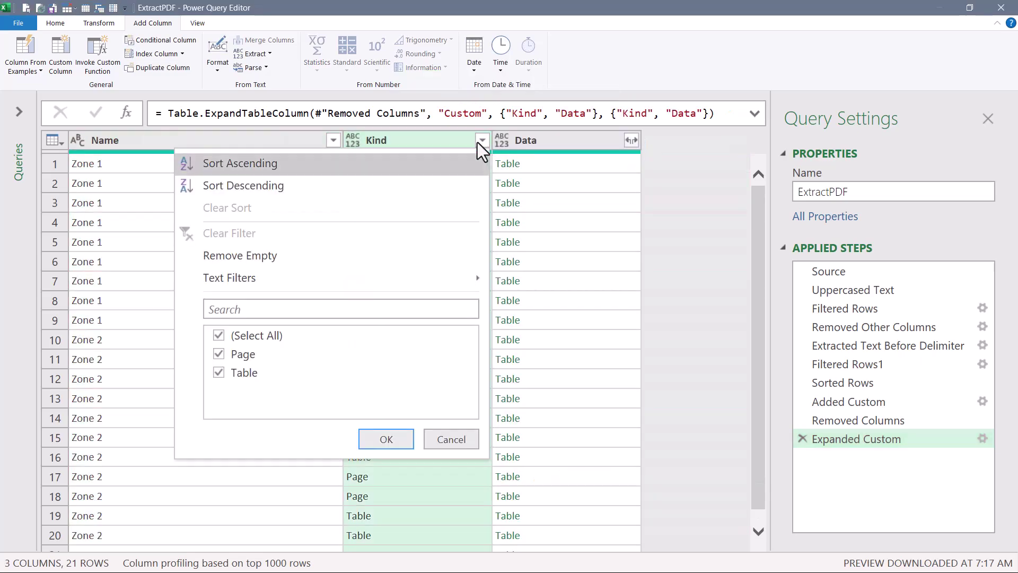
pyautogui.click(218, 355)
pyautogui.click(373, 440)
# Step: Preview the nested tables in the first three rows of the Data column, enlarging the upper grid slightly
pyautogui.click(542, 158)
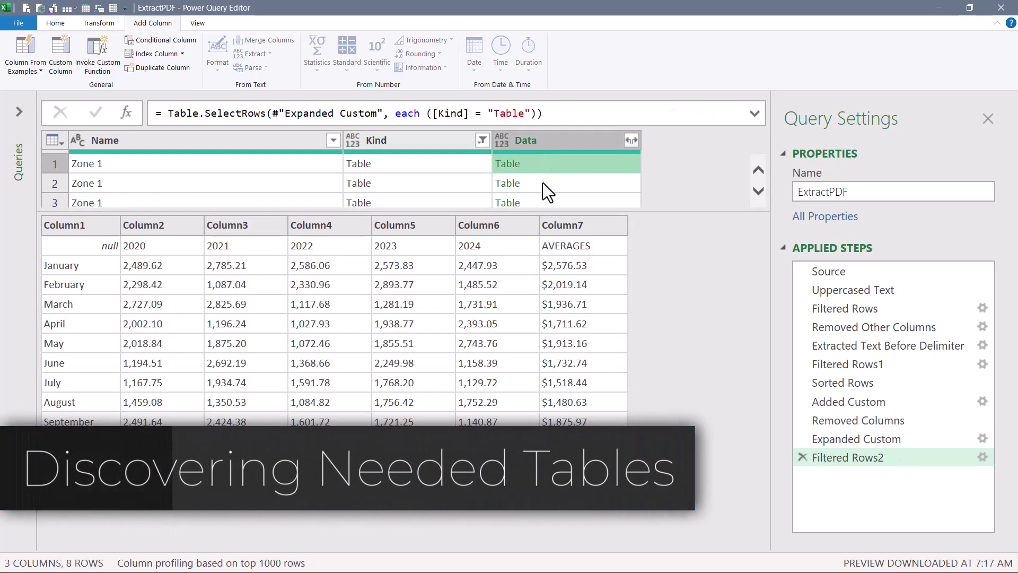
pyautogui.click(543, 184)
pyautogui.click(546, 201)
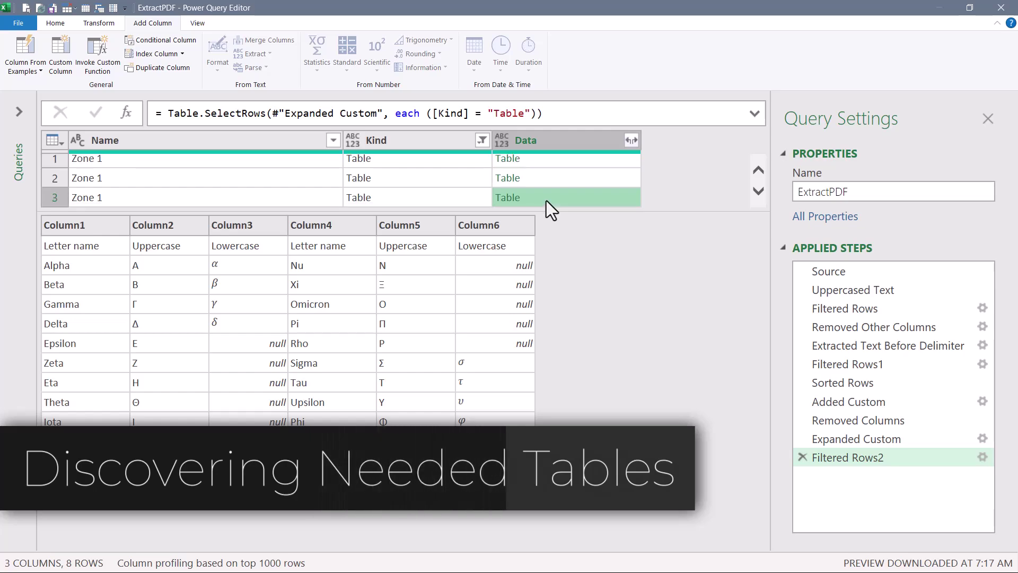
pyautogui.click(546, 159)
pyautogui.moveTo(547, 212); pyautogui.dragTo(546, 231)
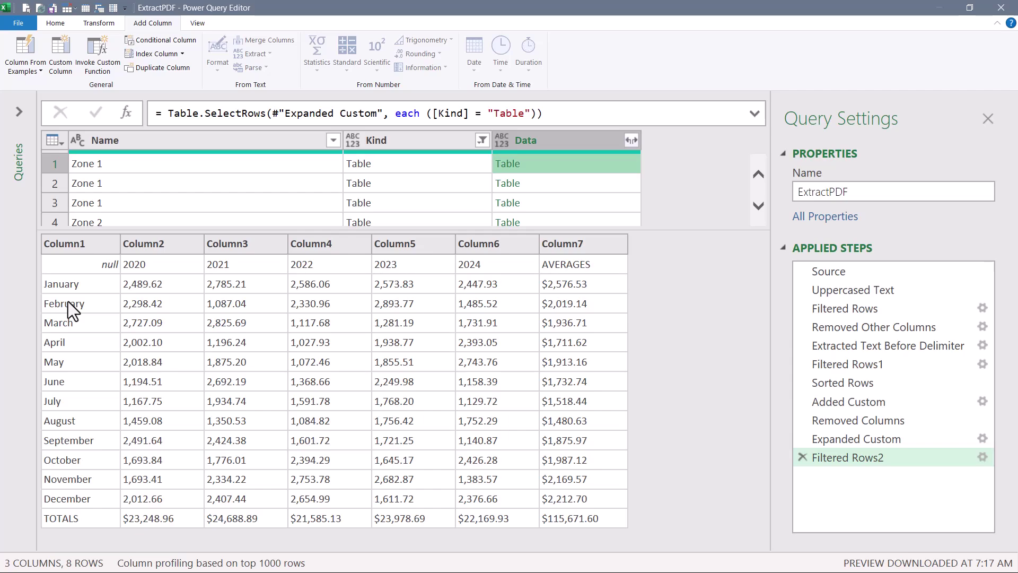
# Step: Remove the Kind column and add a custom column with the default name Custom and the formula Table.ToRows([Data])
pyautogui.click(389, 143)
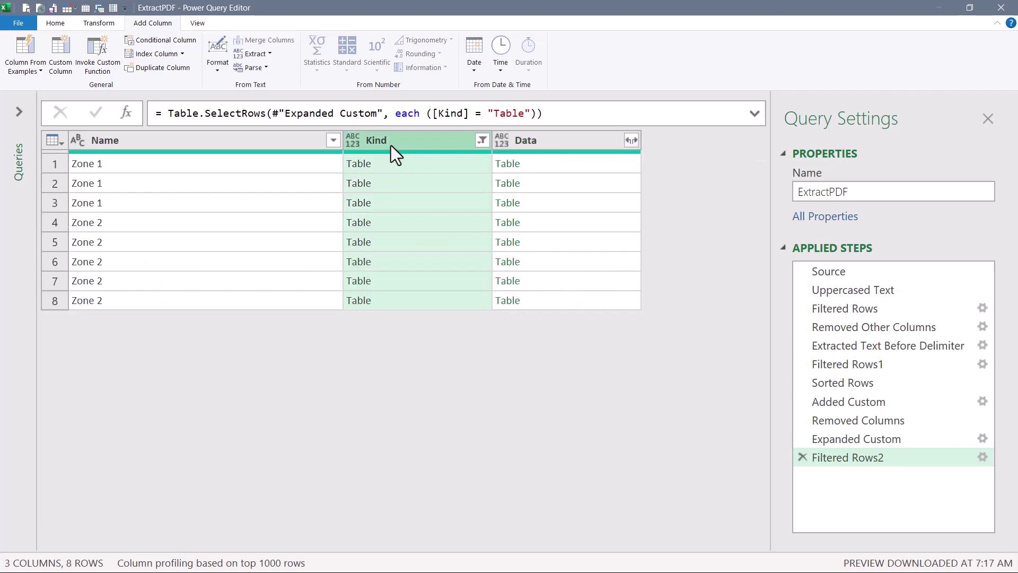
pyautogui.press('Delete')
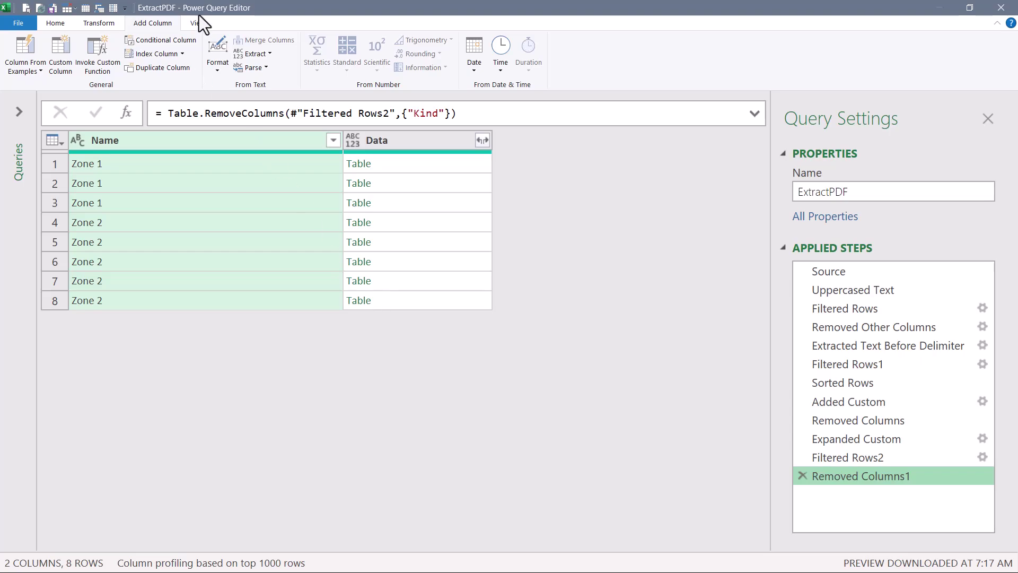
pyautogui.click(61, 54)
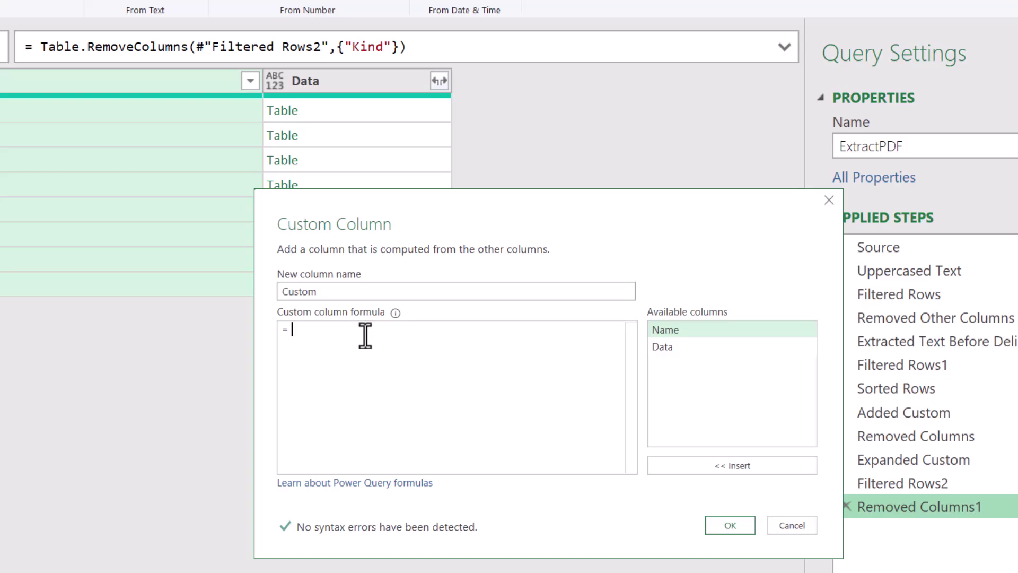
pyautogui.write('tbaleto')
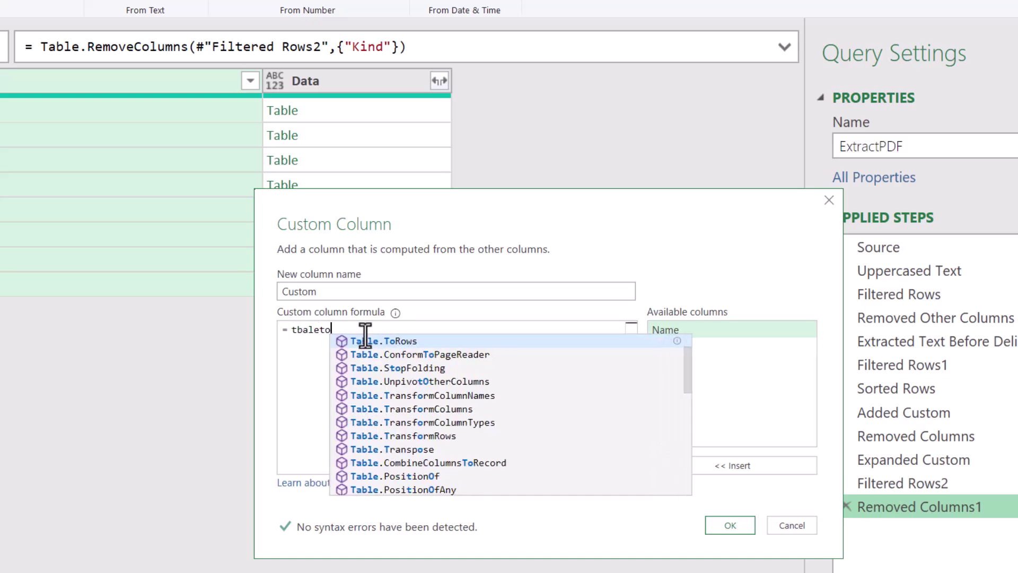
pyautogui.press('Tab')
pyautogui.write('(')
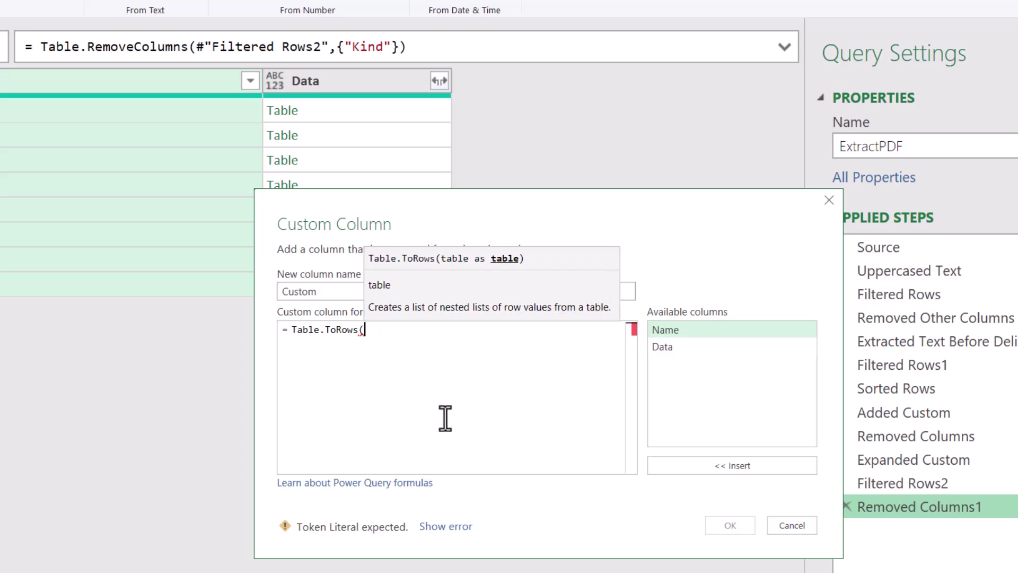
pyautogui.click(673, 345)
pyautogui.doubleClick(674, 344)
pyautogui.write(')')
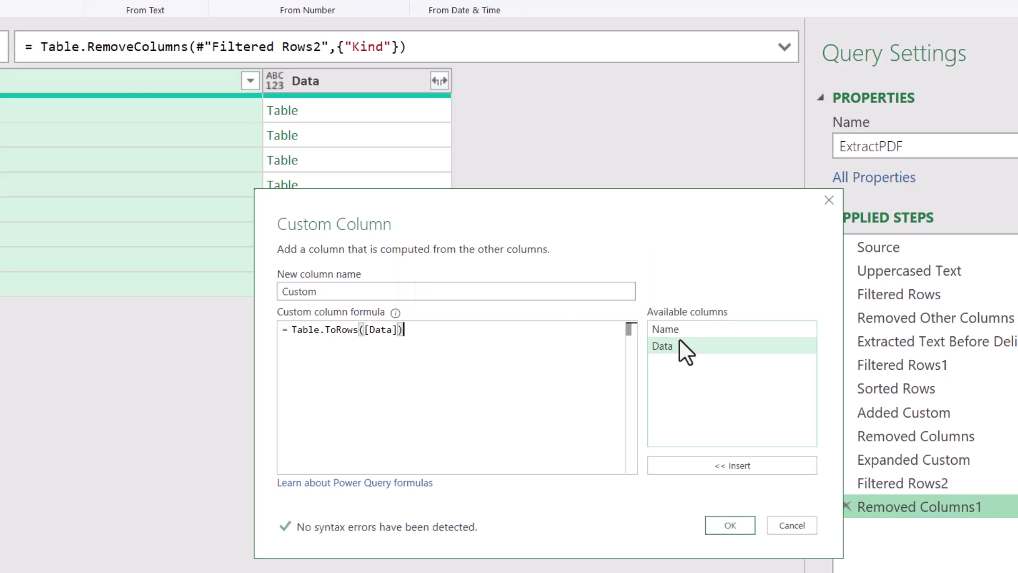
pyautogui.click(739, 528)
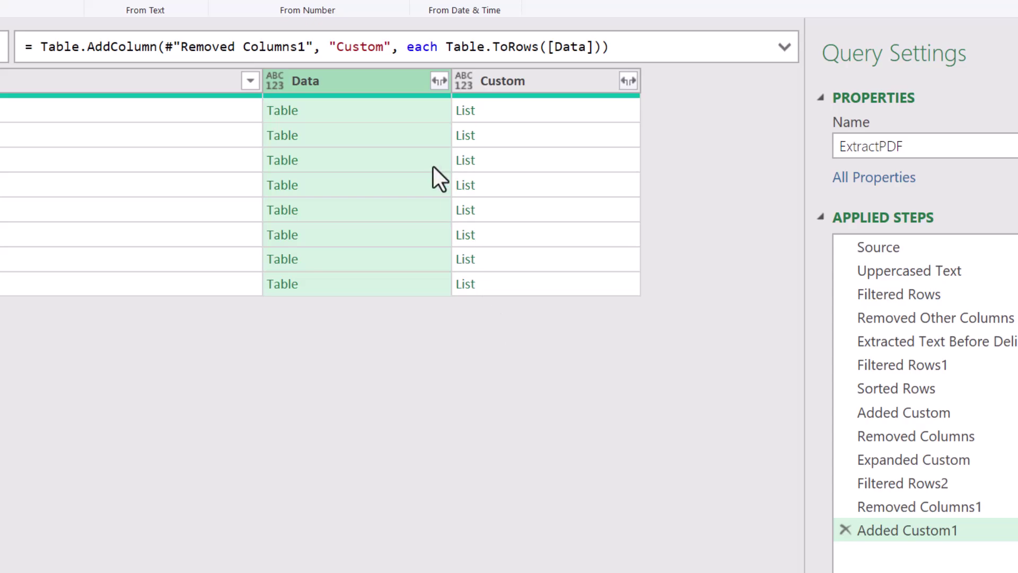
pyautogui.click(514, 109)
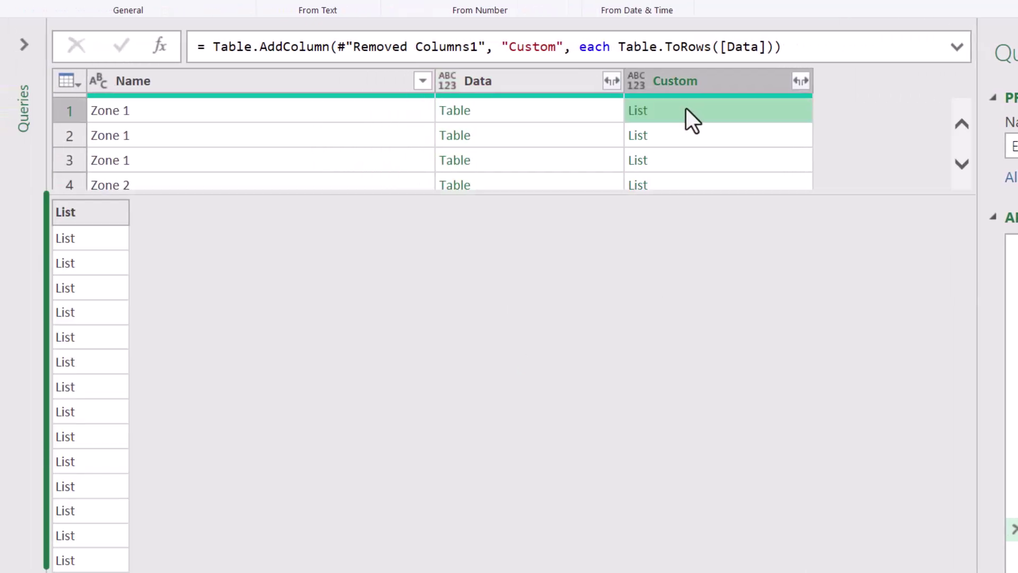
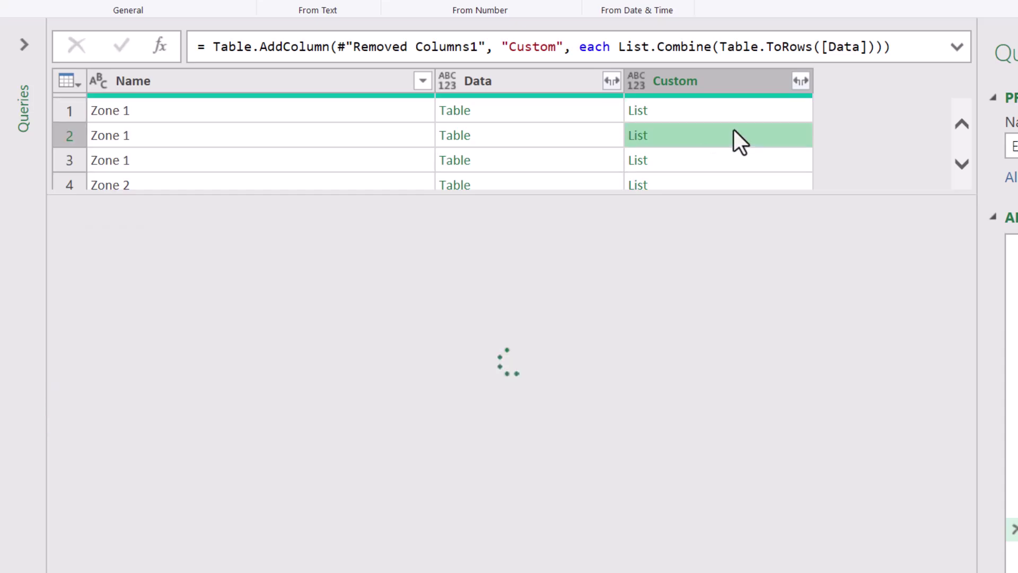
# Step: Wrap the Custom column's formula in a "January" test: List.Contains(List.Combine(Table.ToRows([Data])), "January")
pyautogui.click(761, 113)
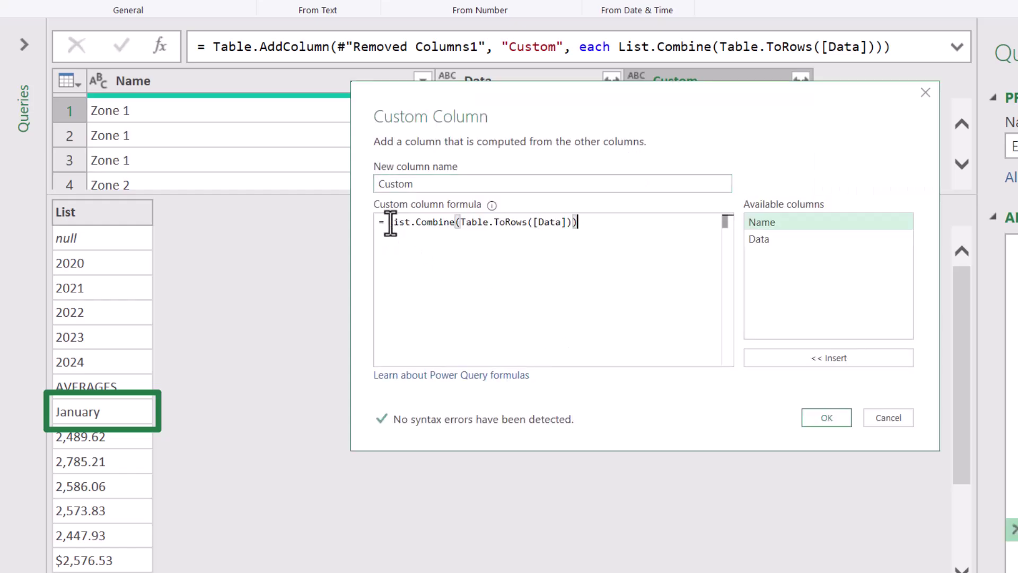
pyautogui.doubleClick(389, 223)
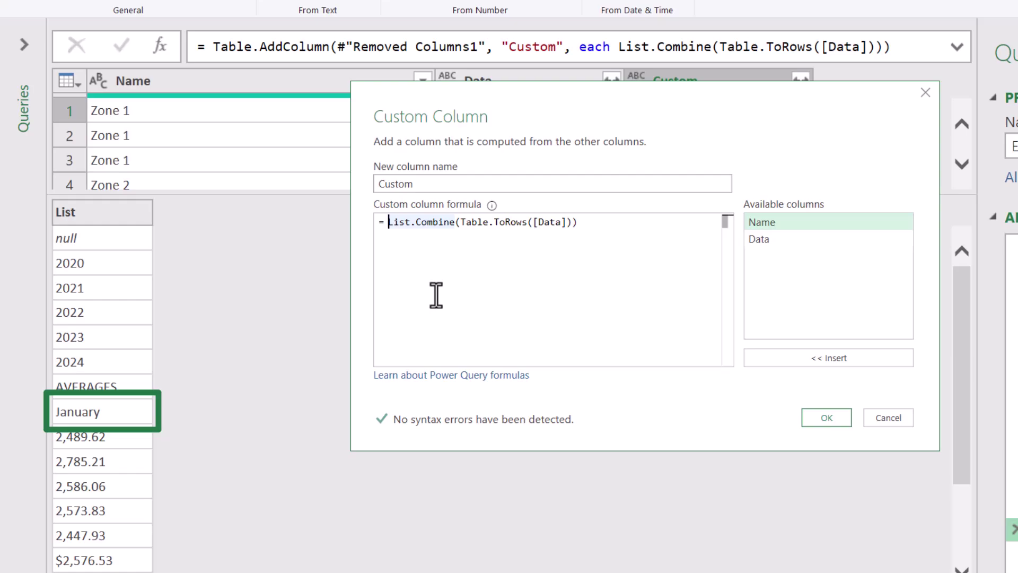
pyautogui.write('listcont')
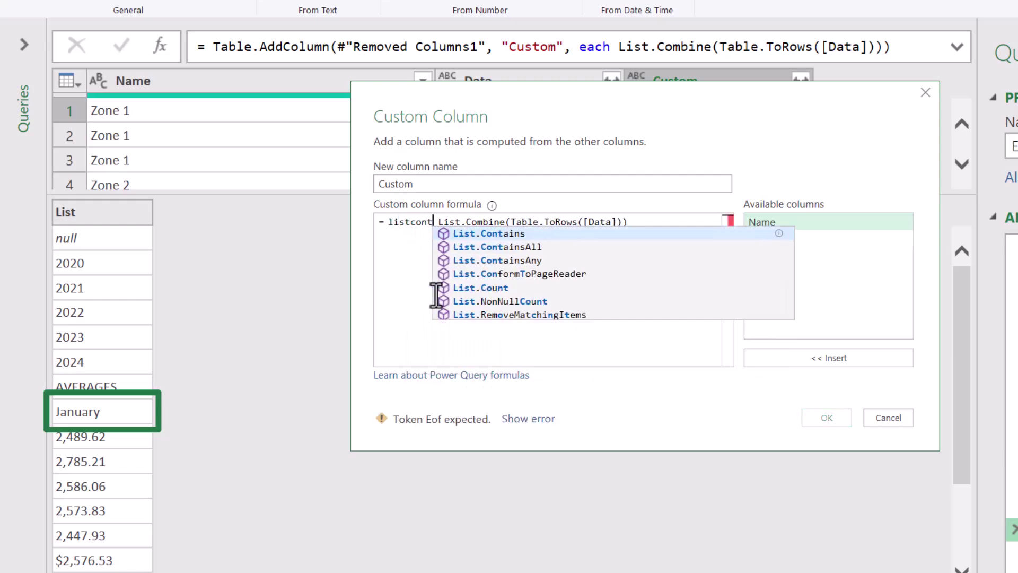
pyautogui.press('Tab')
pyautogui.write('([Data])), ')
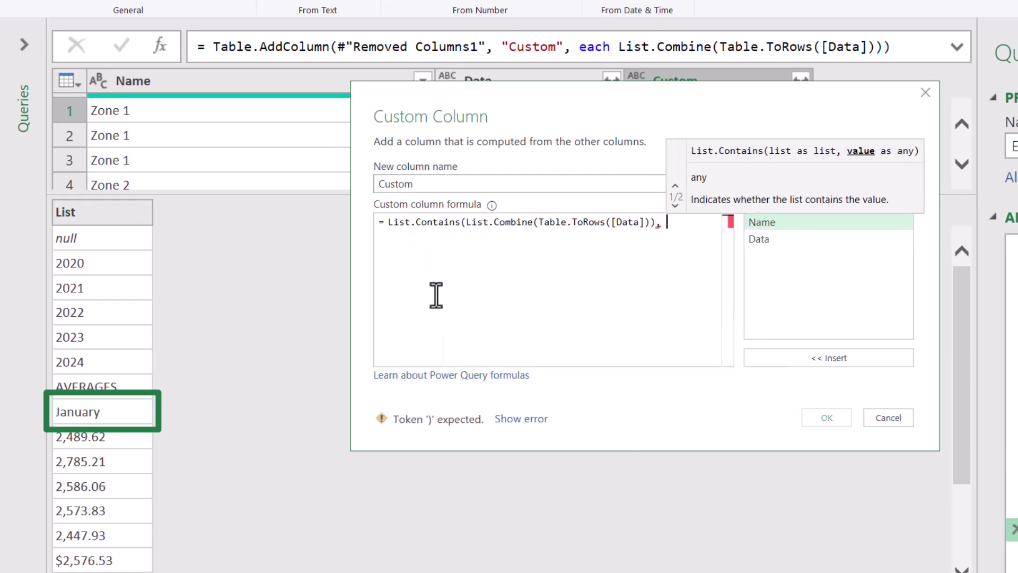
pyautogui.write('"Ja')
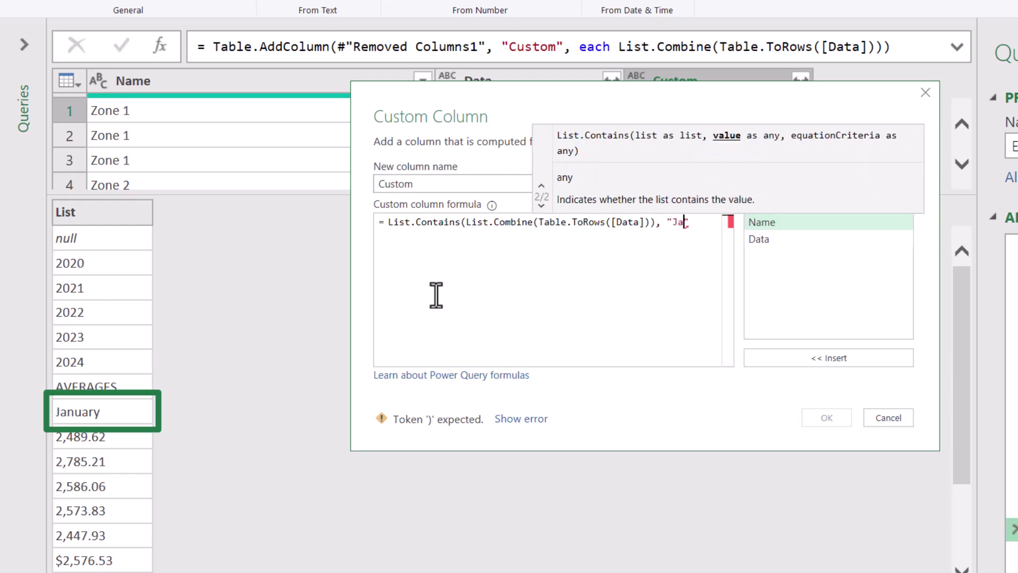
pyautogui.write('nuary")')
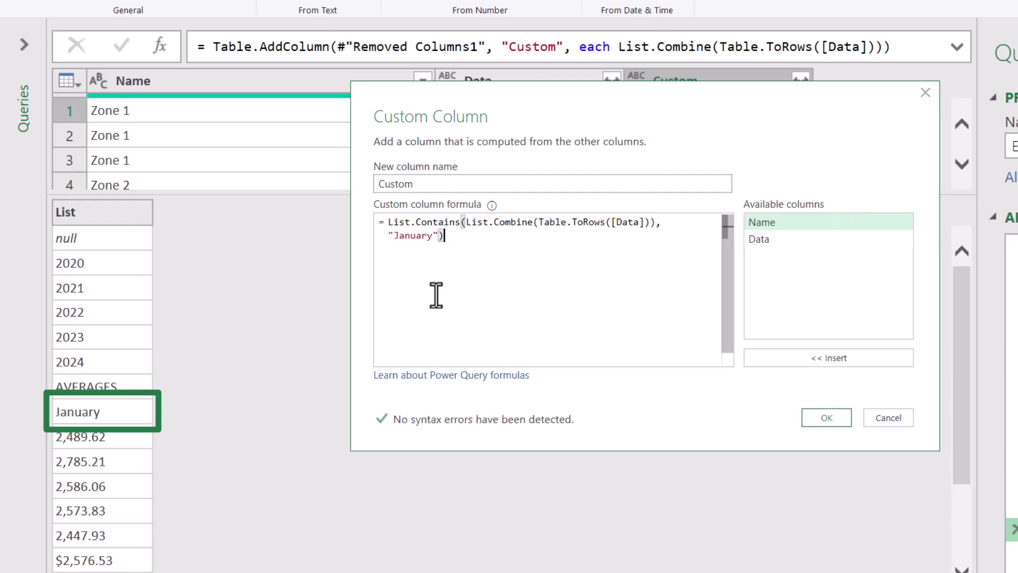
pyautogui.click(824, 417)
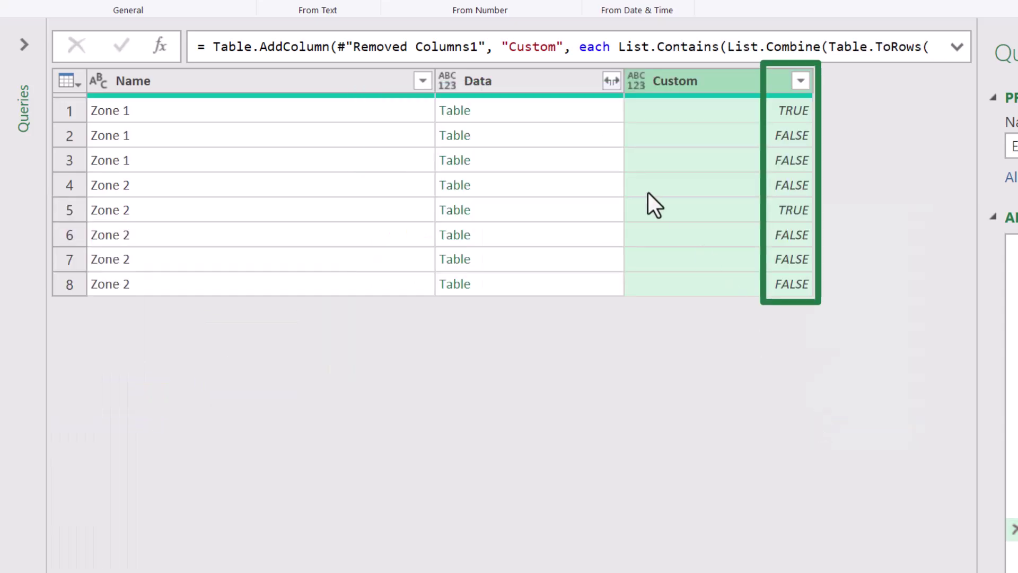
# Step: Preview the nested tables in the first five rows of the Data column to compare their contents with the Custom values
pyautogui.click(541, 110)
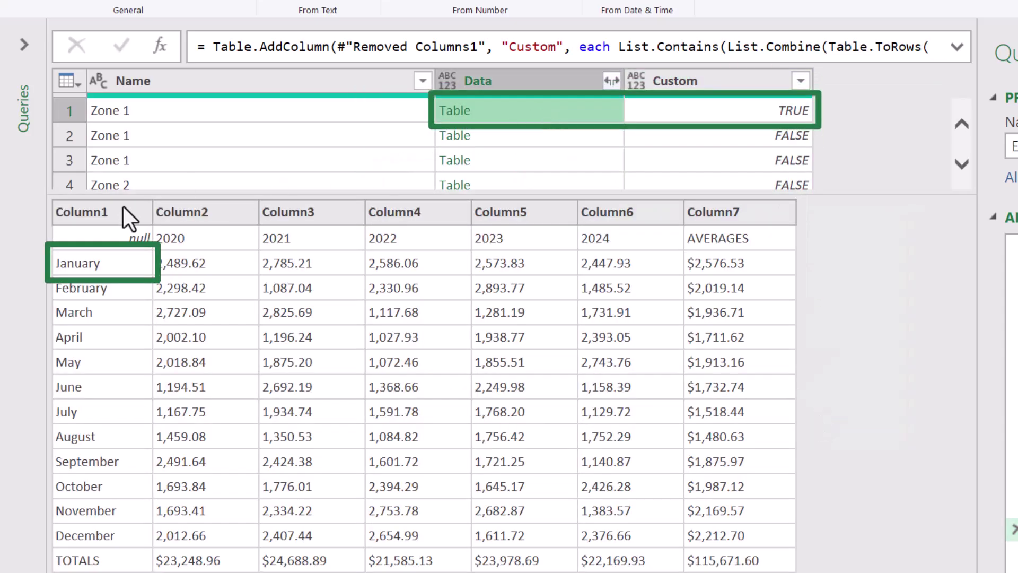
pyautogui.moveTo(874, 194); pyautogui.dragTo(883, 277)
pyautogui.click(562, 138)
pyautogui.click(562, 157)
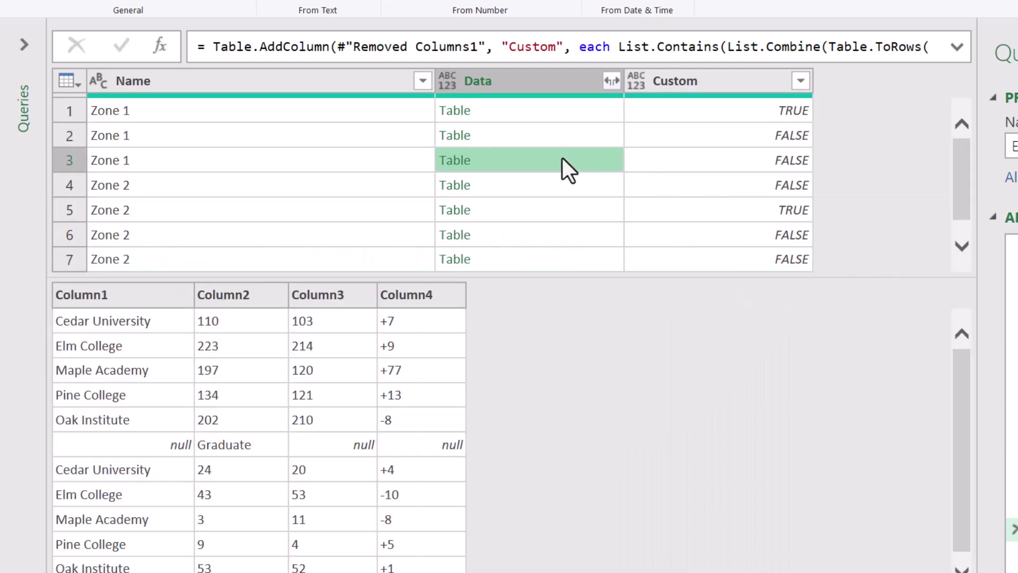
pyautogui.click(558, 186)
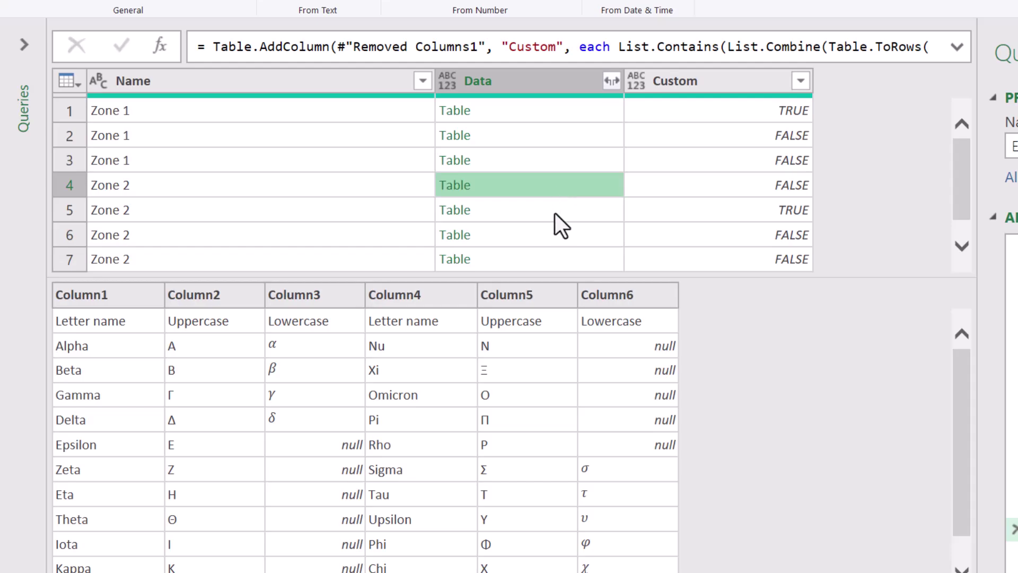
pyautogui.click(552, 209)
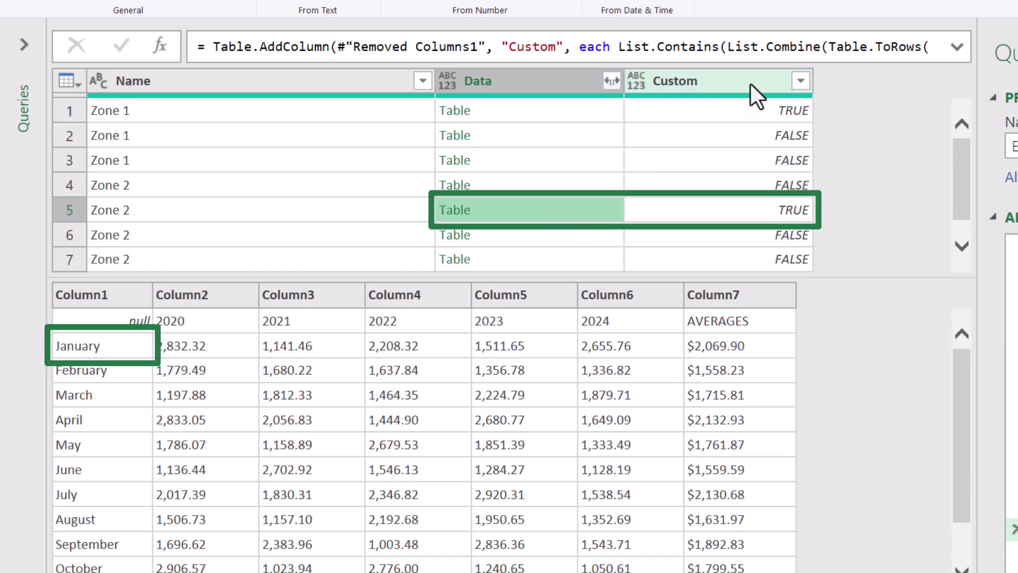
# Step: Filter the Custom column to TRUE only and remove the Custom column
pyautogui.click(798, 82)
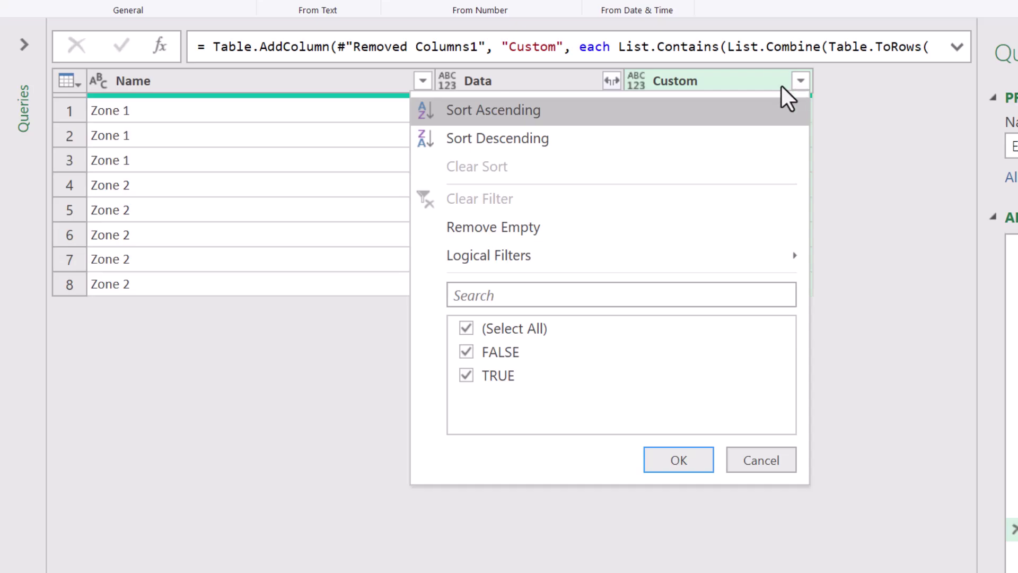
pyautogui.click(465, 351)
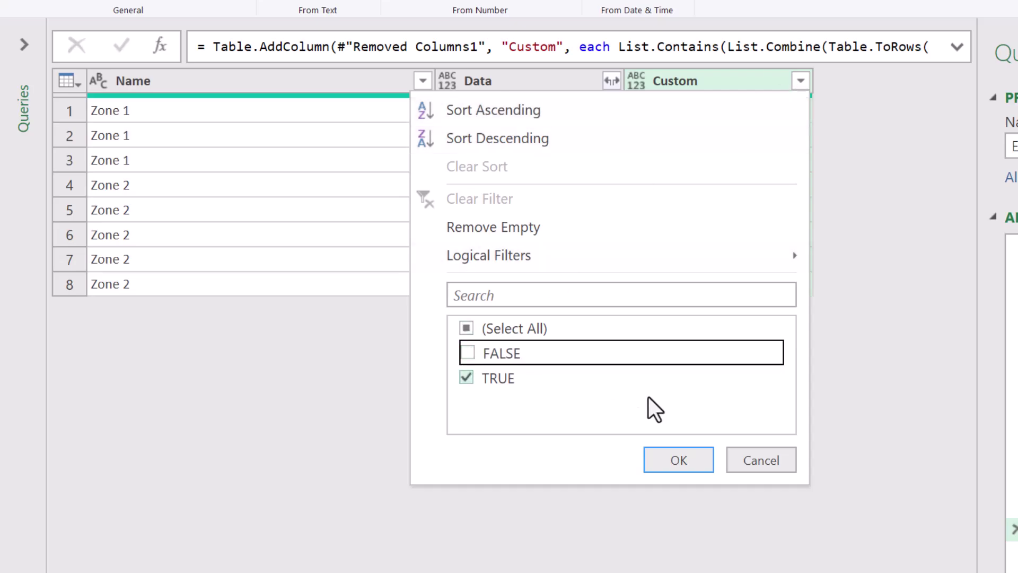
pyautogui.click(688, 461)
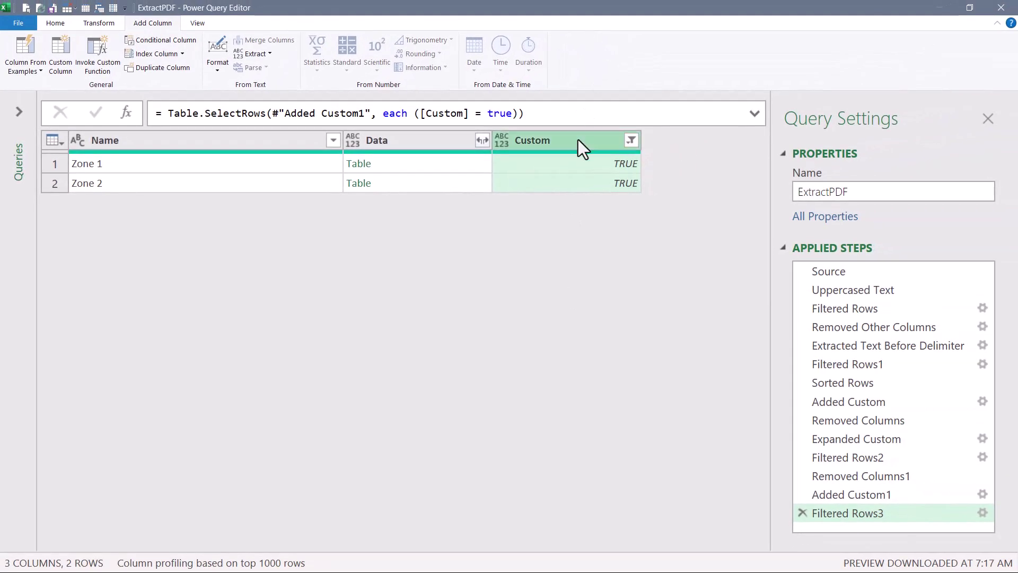
pyautogui.press('Delete')
# Step: Expand the Data column into Column1 through Column7 without the original column name as prefix
pyautogui.click(298, 183)
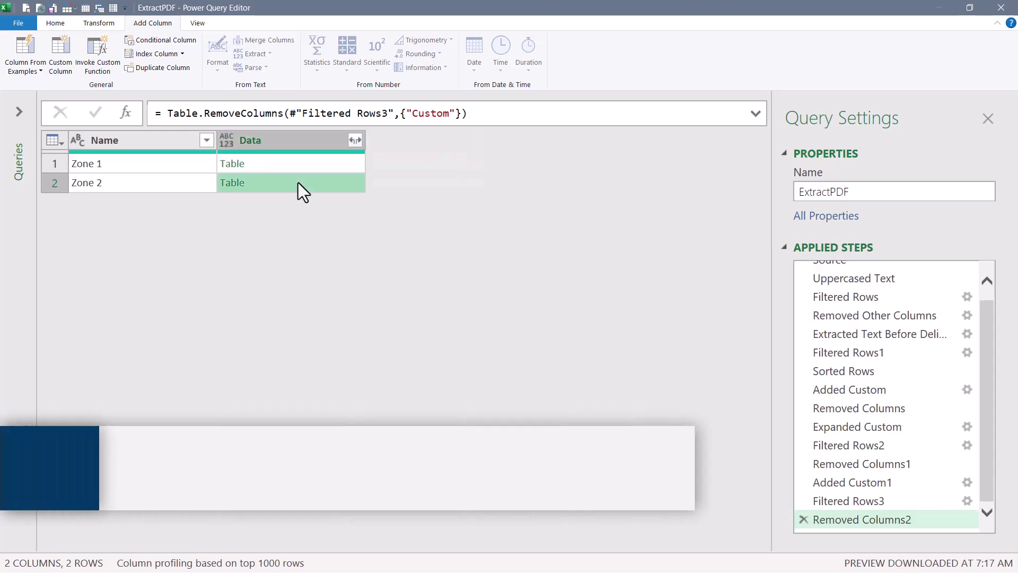
pyautogui.click(287, 163)
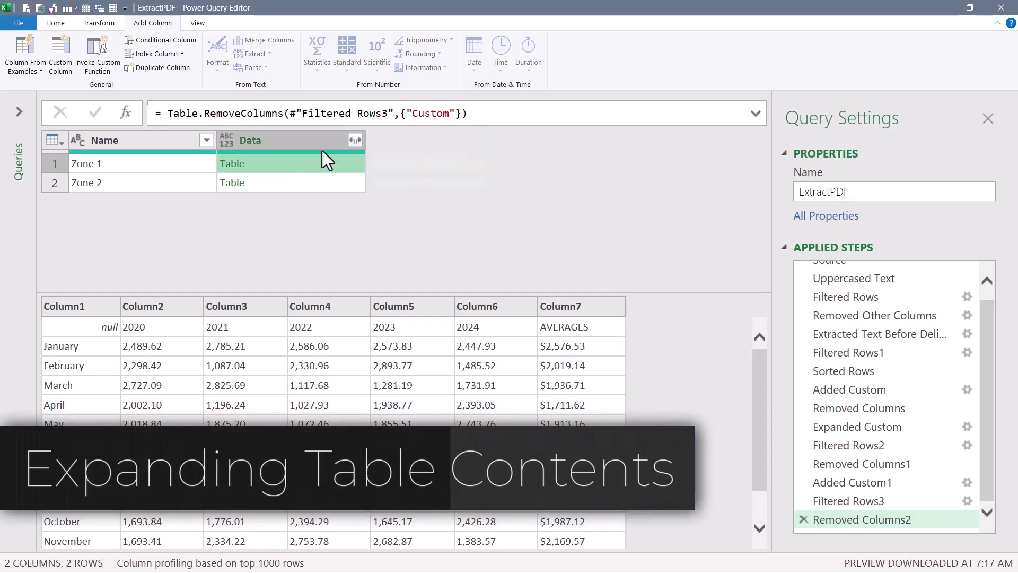
pyautogui.click(354, 139)
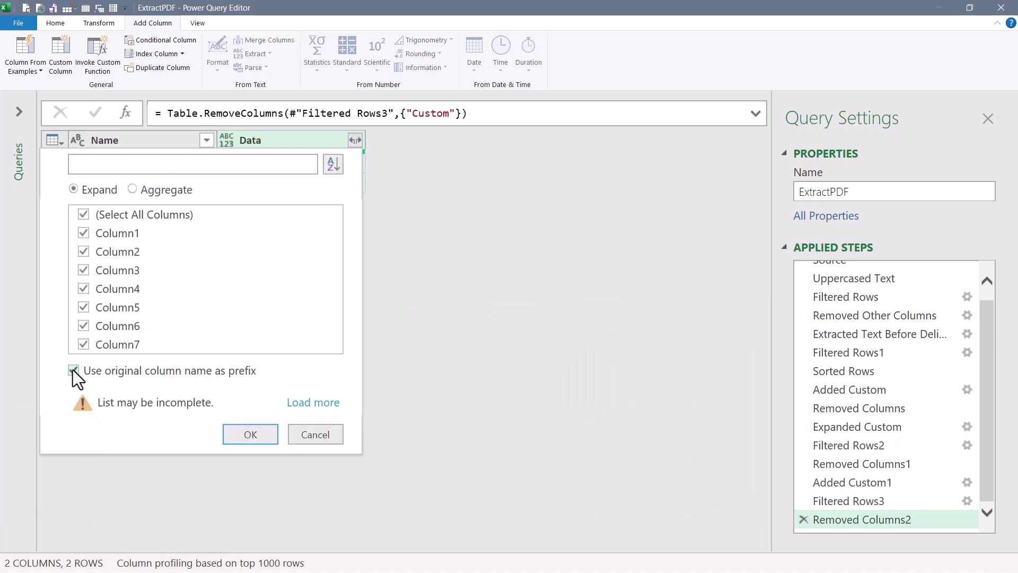
pyautogui.click(73, 370)
pyautogui.click(244, 439)
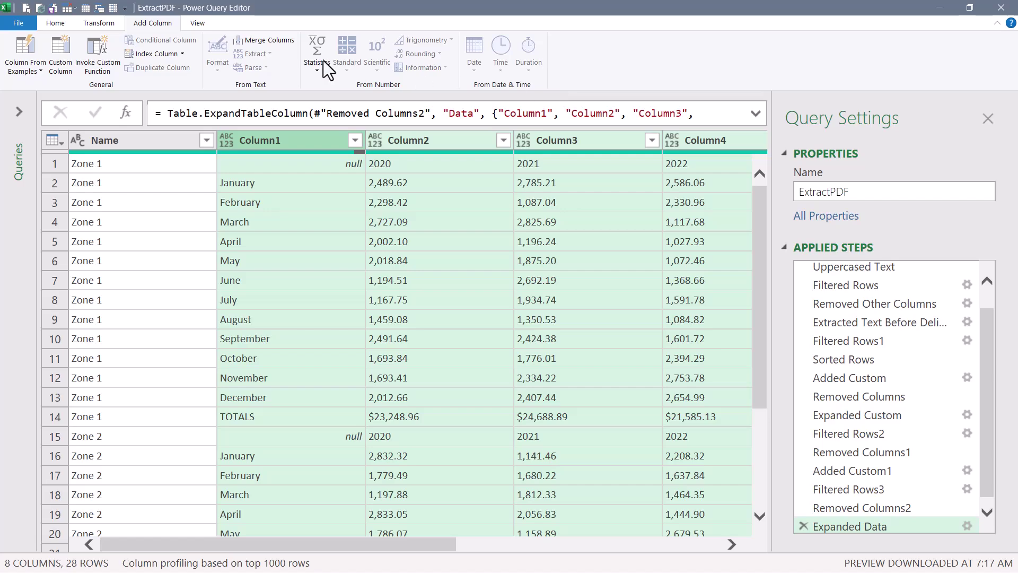
# Step: Promote the first row to column headers and remove the AVERAGES column
pyautogui.click(95, 24)
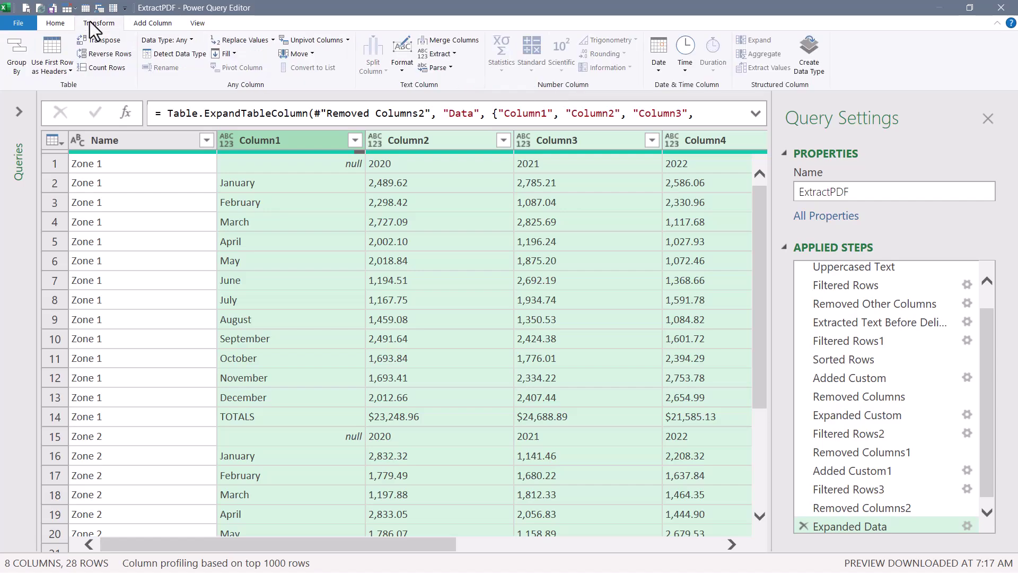
pyautogui.click(56, 45)
pyautogui.moveTo(373, 545); pyautogui.dragTo(726, 562)
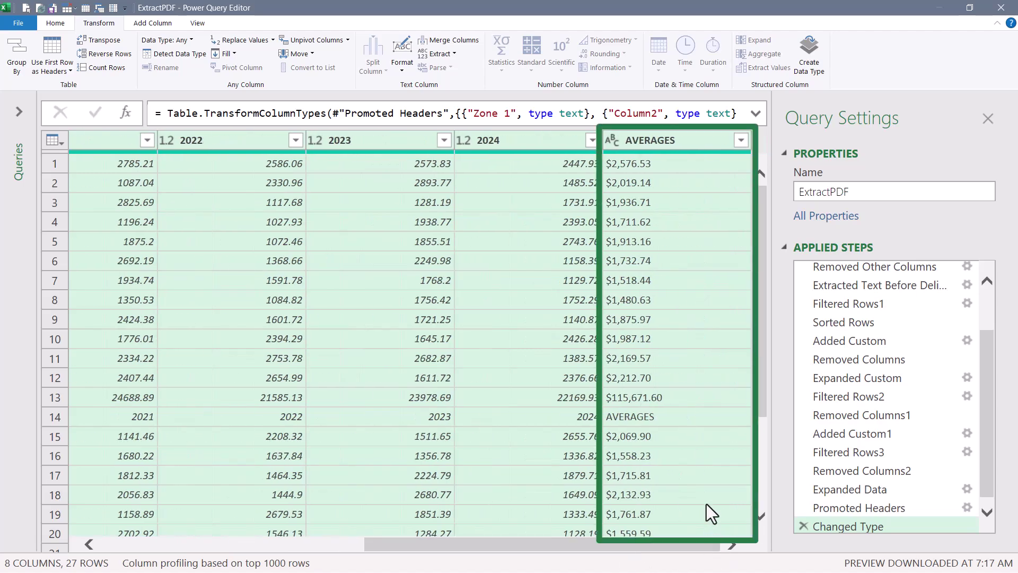
pyautogui.click(669, 141)
pyautogui.press('Delete')
pyautogui.moveTo(509, 544); pyautogui.dragTo(230, 542)
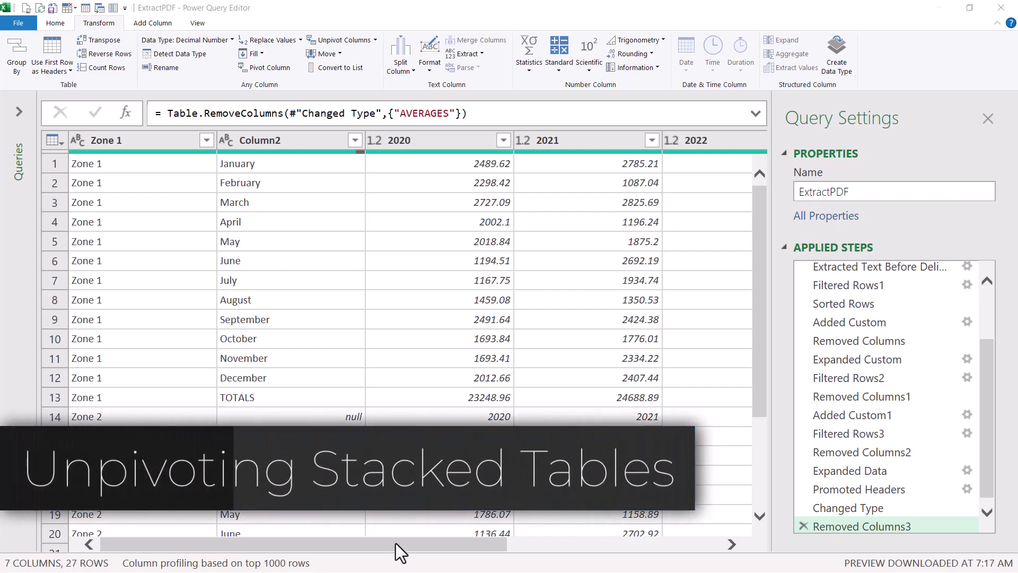
# Step: Unpivot all columns other than Zone 1 and Column2
pyautogui.moveTo(396, 543); pyautogui.dragTo(340, 551)
pyautogui.click(135, 142)
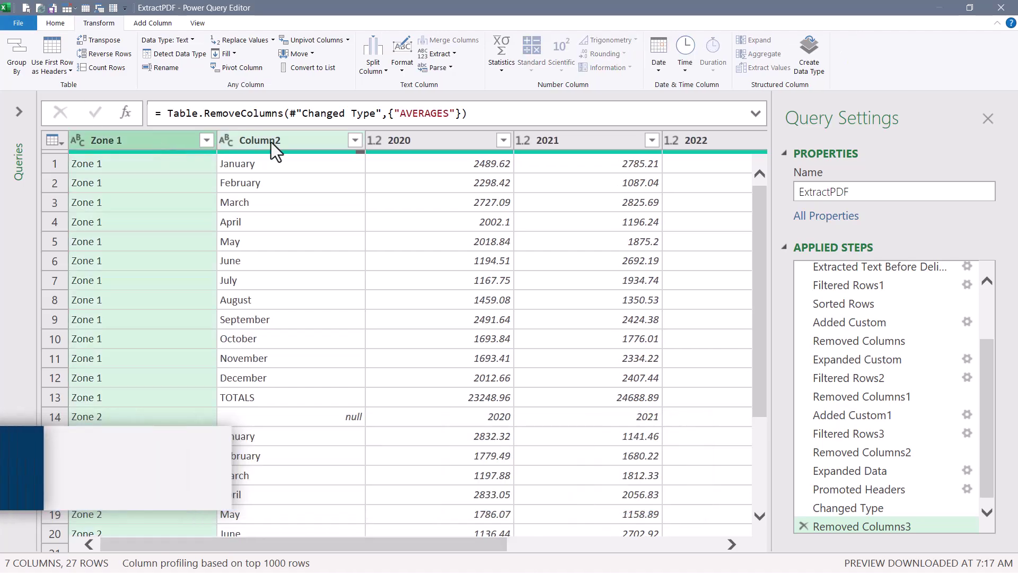
pyautogui.keyDown('ctrl'); pyautogui.click(272, 142); pyautogui.keyUp('ctrl')
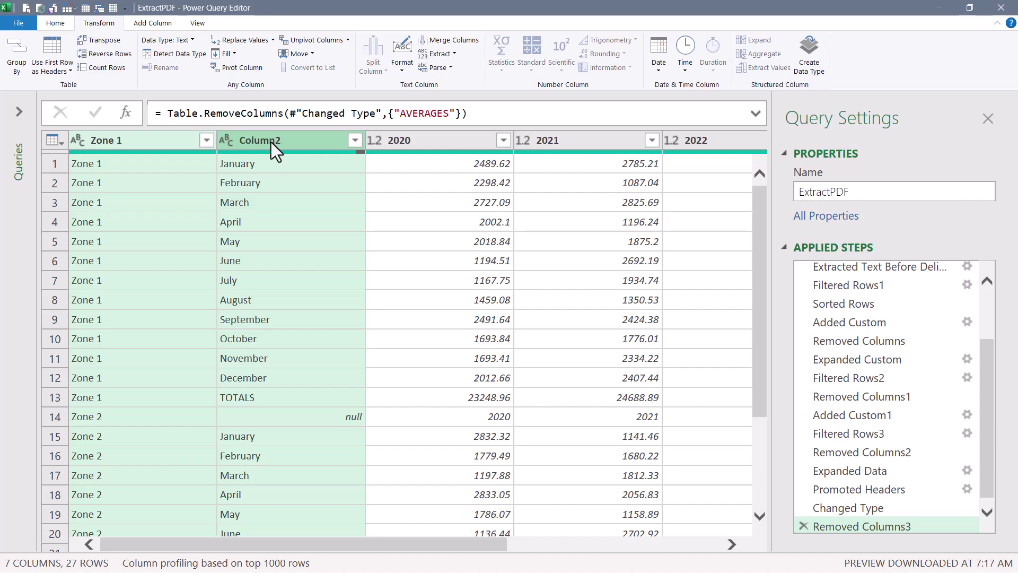
pyautogui.rightClick(271, 142)
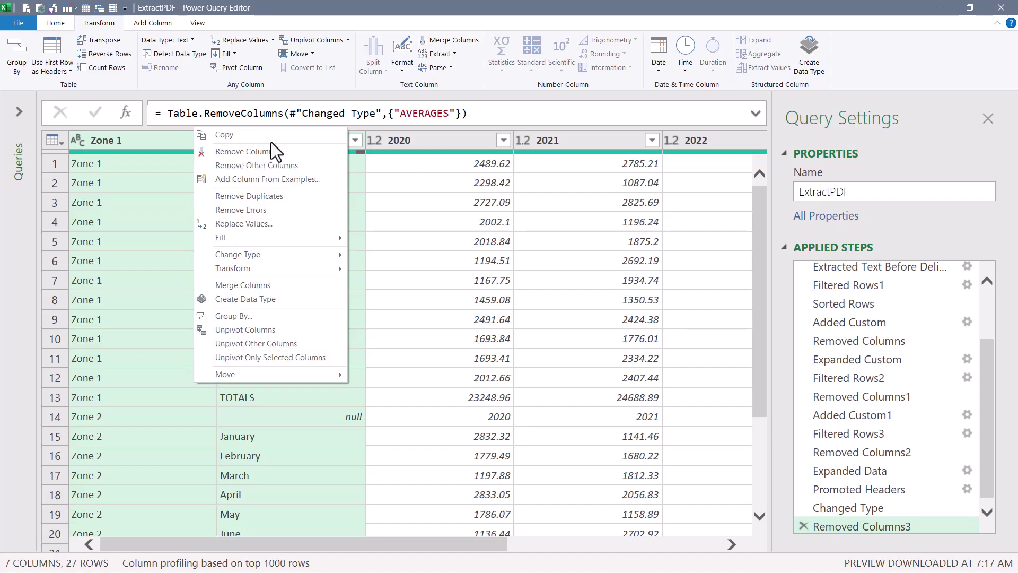
pyautogui.click(257, 342)
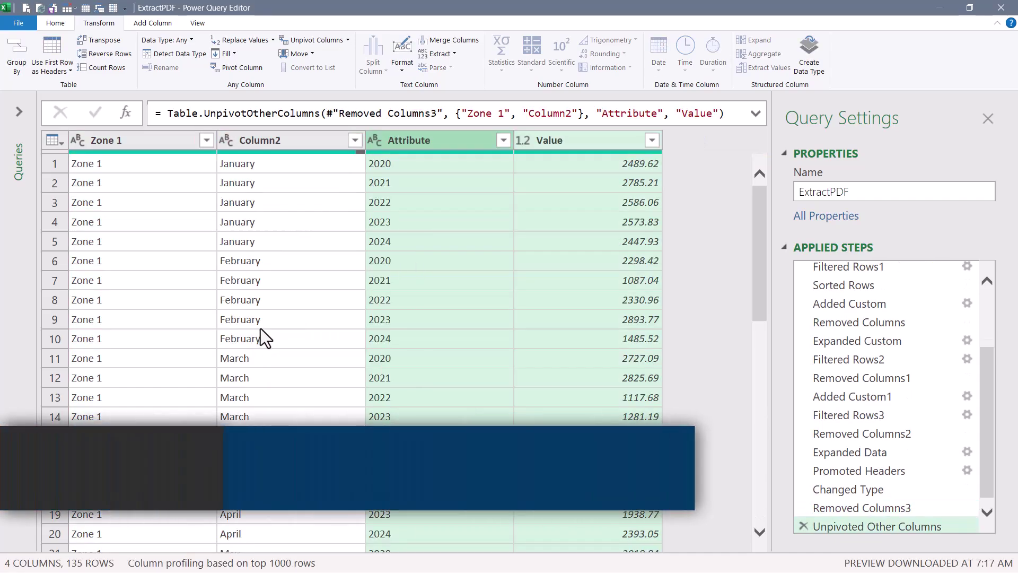
# Step: Merge Column2 and Attribute, separated by a space, into one column named Date
pyautogui.click(316, 142)
pyautogui.click(418, 140)
pyautogui.click(299, 139)
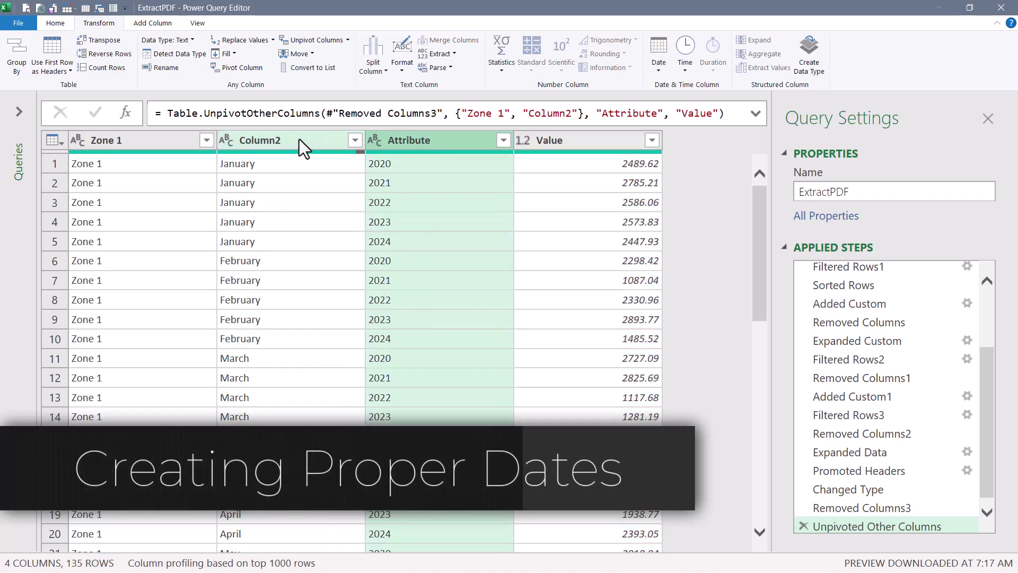
pyautogui.click(456, 143)
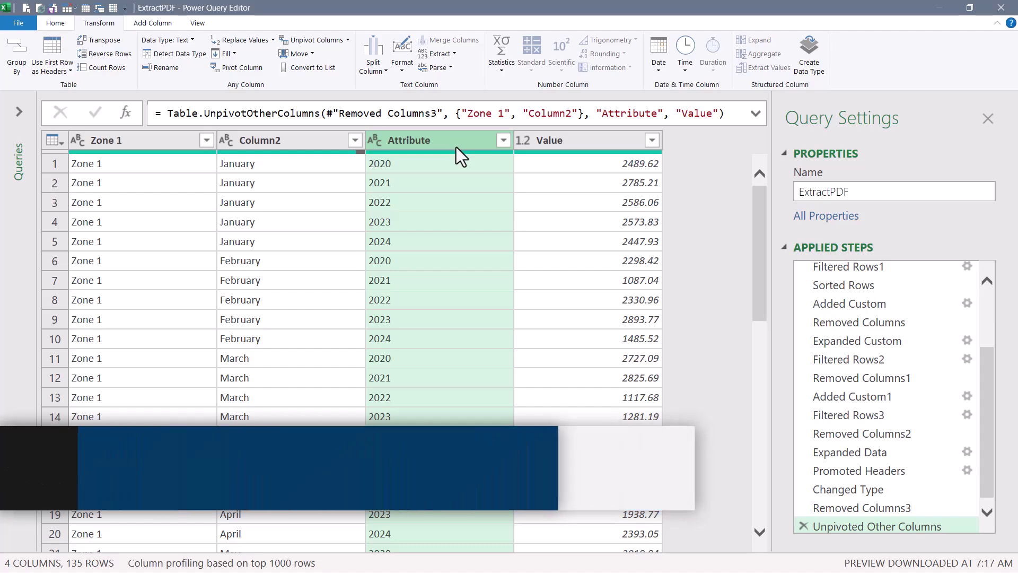
pyautogui.click(287, 139)
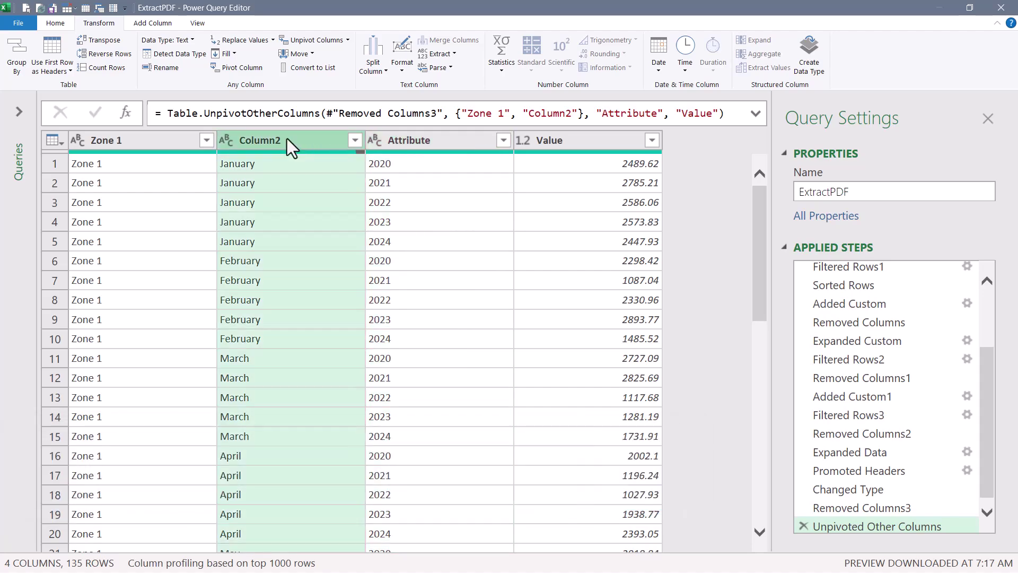
pyautogui.keyDown('ctrl'); pyautogui.click(459, 139); pyautogui.keyUp('ctrl')
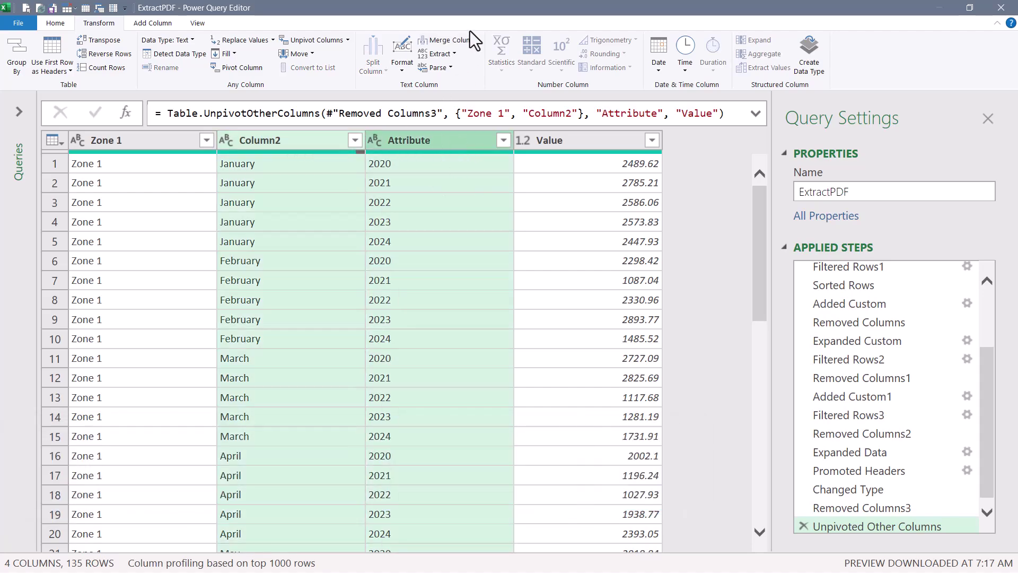
pyautogui.click(467, 40)
pyautogui.click(402, 281)
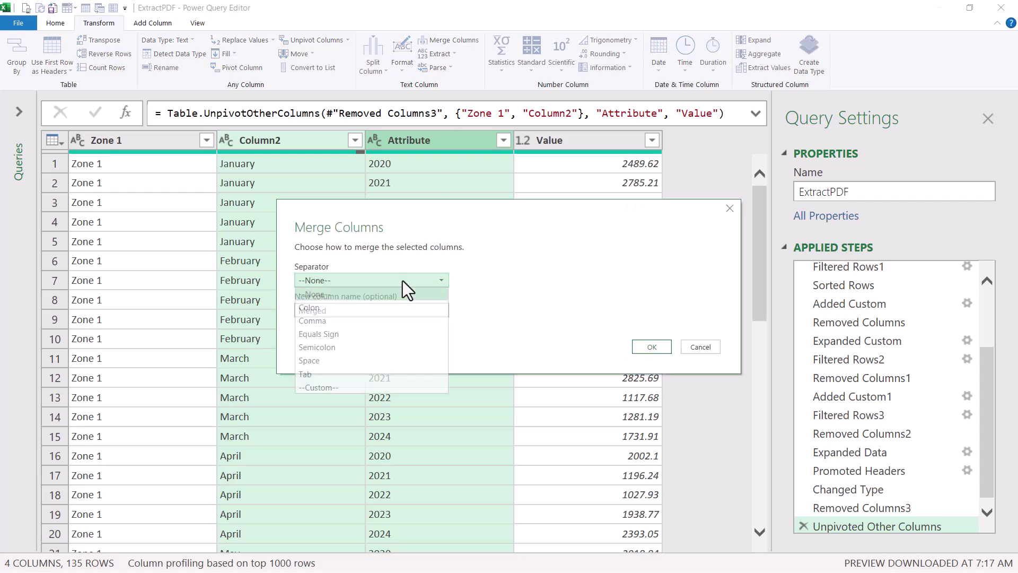
pyautogui.click(308, 364)
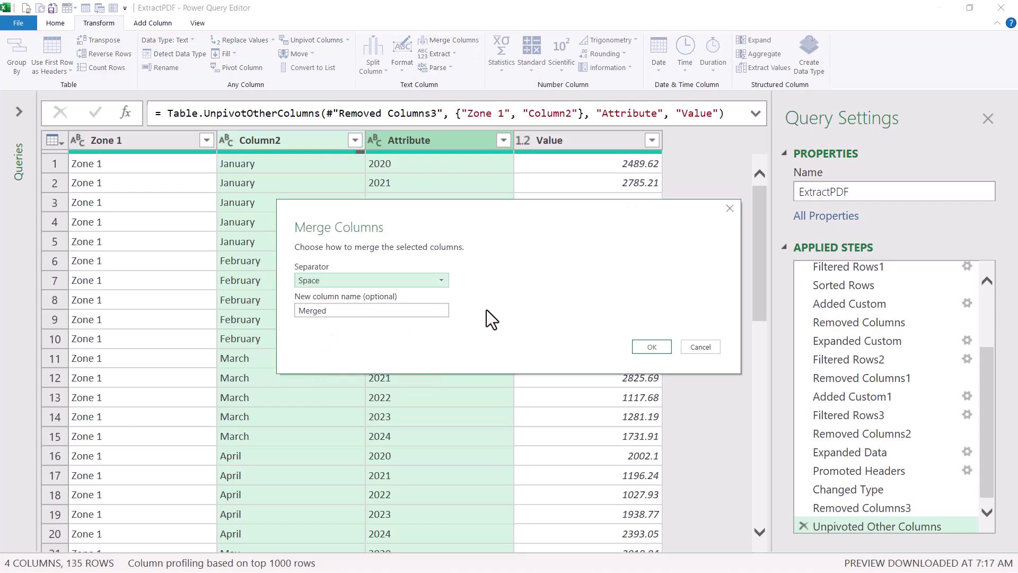
pyautogui.doubleClick(303, 310)
pyautogui.write('date')
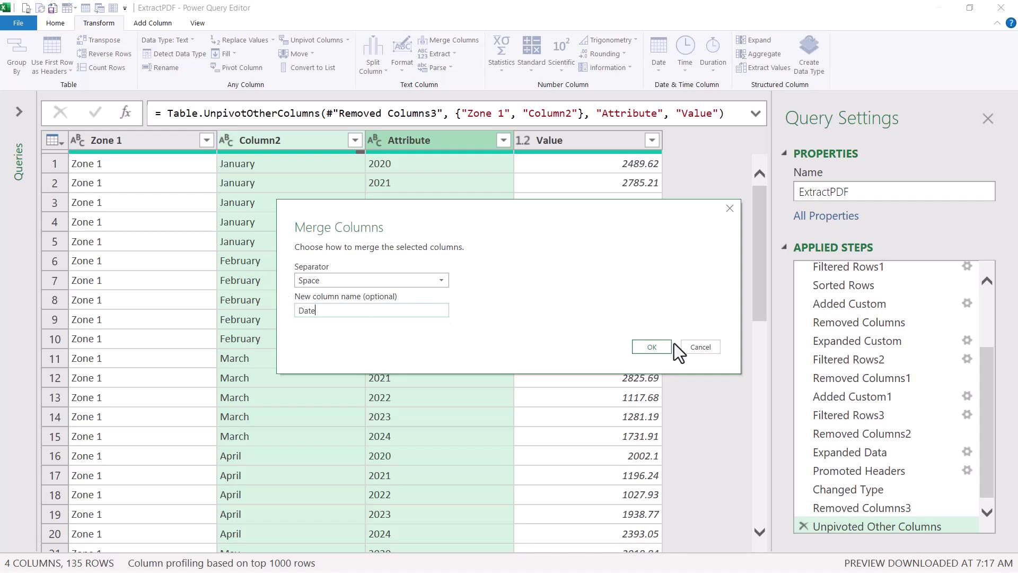
pyautogui.click(658, 347)
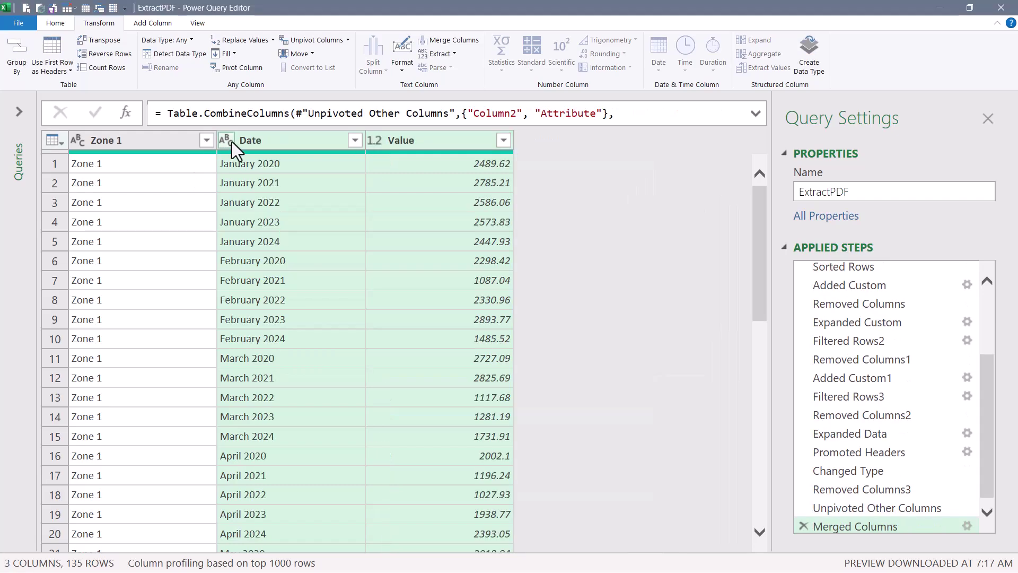
# Step: Change the Date column's data type to Date and check its rows for conversion errors
pyautogui.click(231, 142)
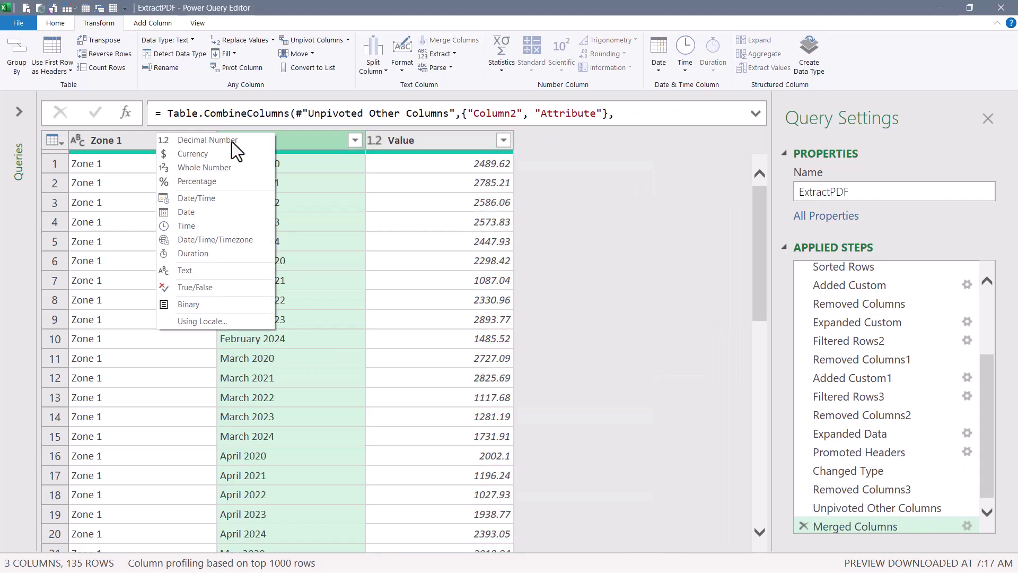
pyautogui.click(186, 213)
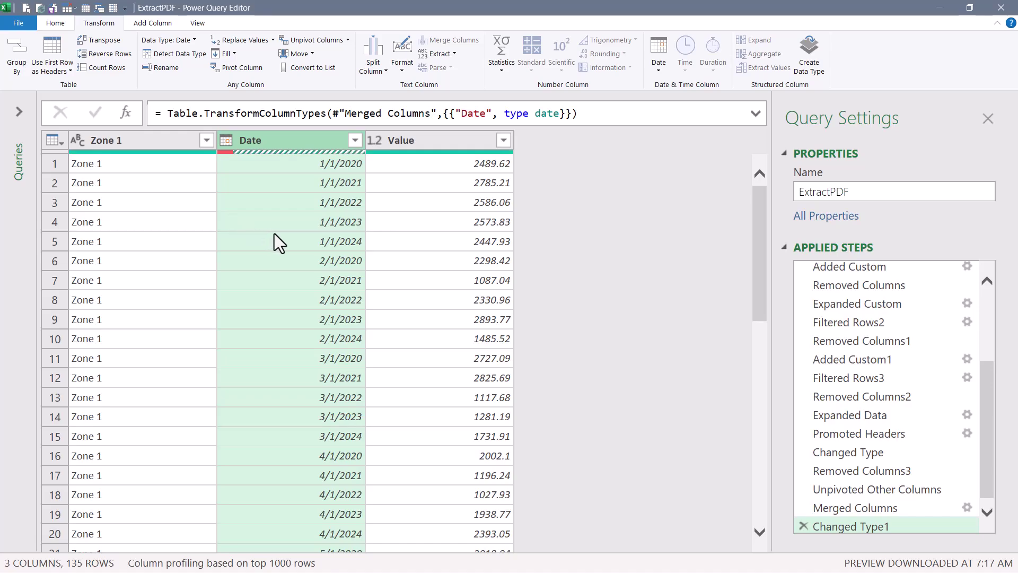
pyautogui.scroll(-15, 275, 235)
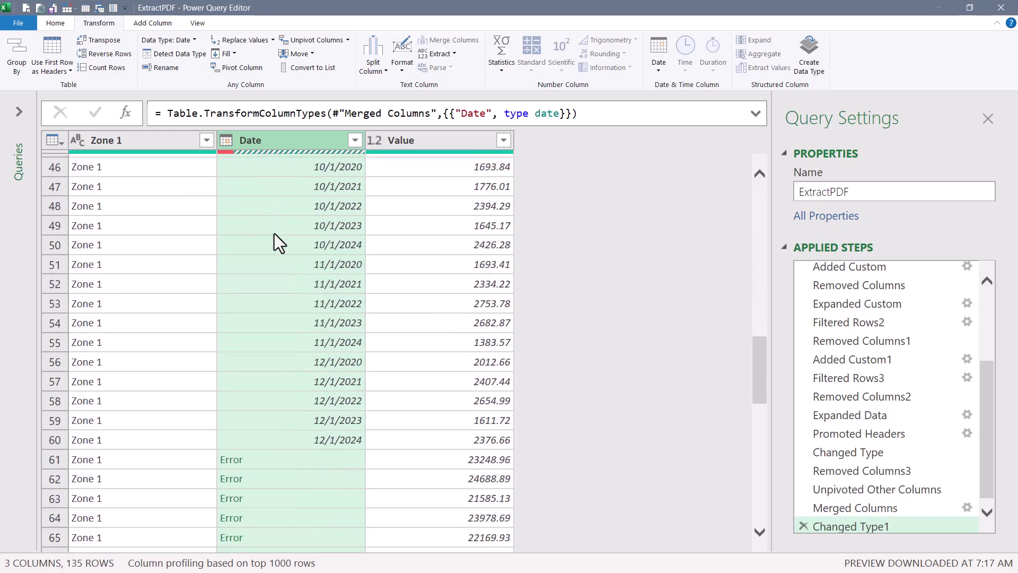
pyautogui.scroll(-3, 275, 233)
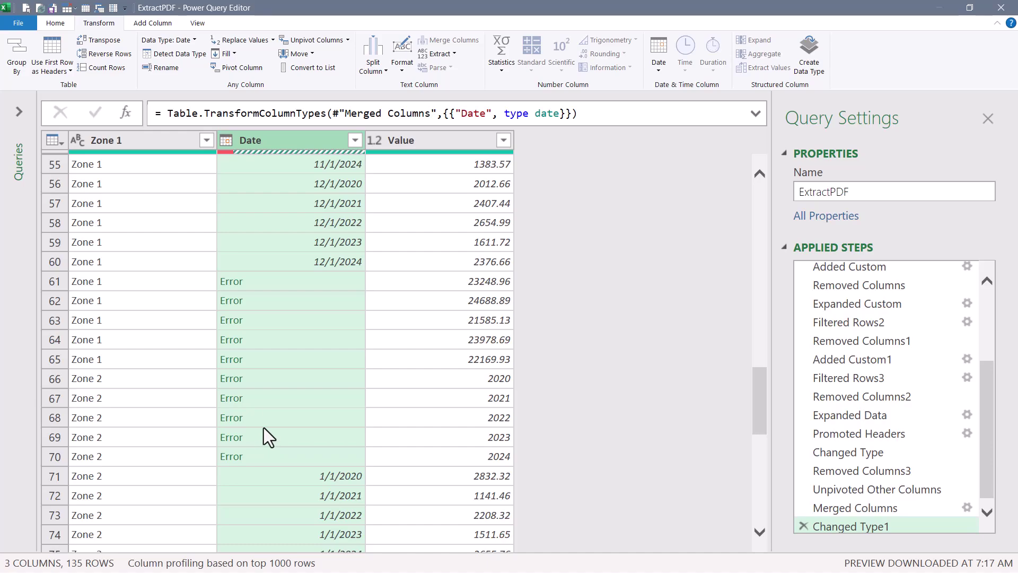
# Step: Remove the rows with errors in the Date column and set the Value column's data type to Currency
pyautogui.rightClick(264, 139)
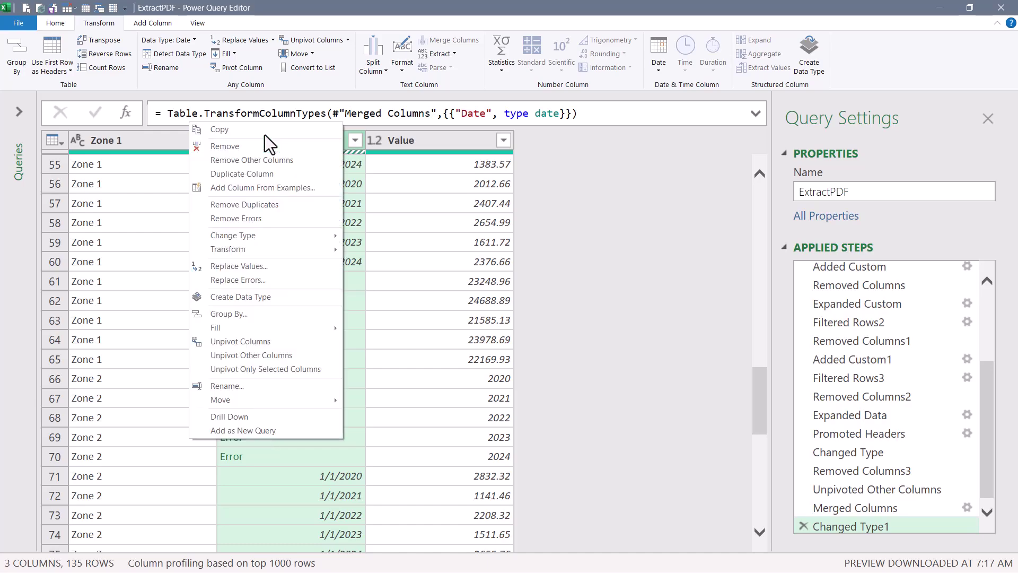
pyautogui.click(266, 221)
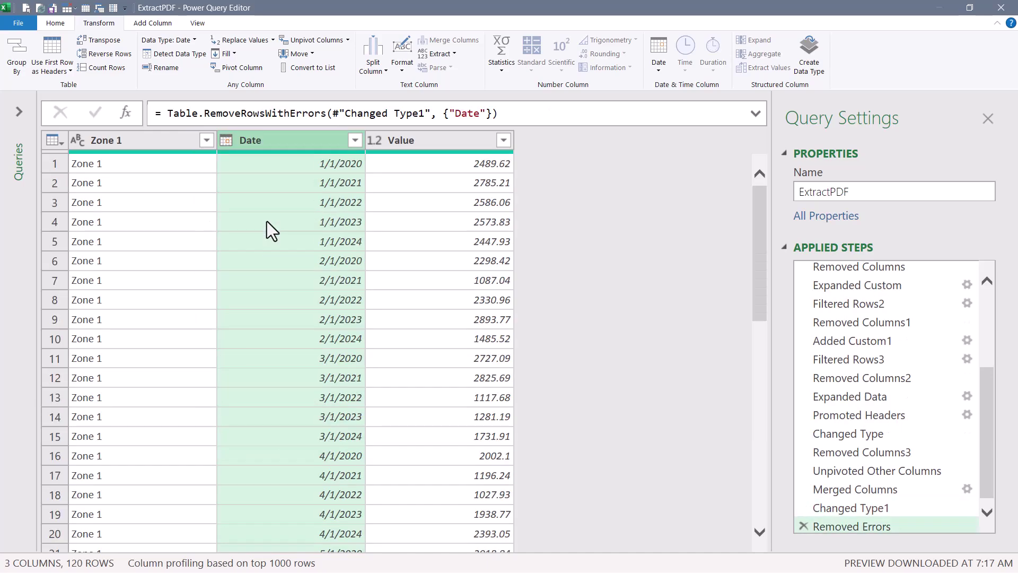
pyautogui.click(373, 141)
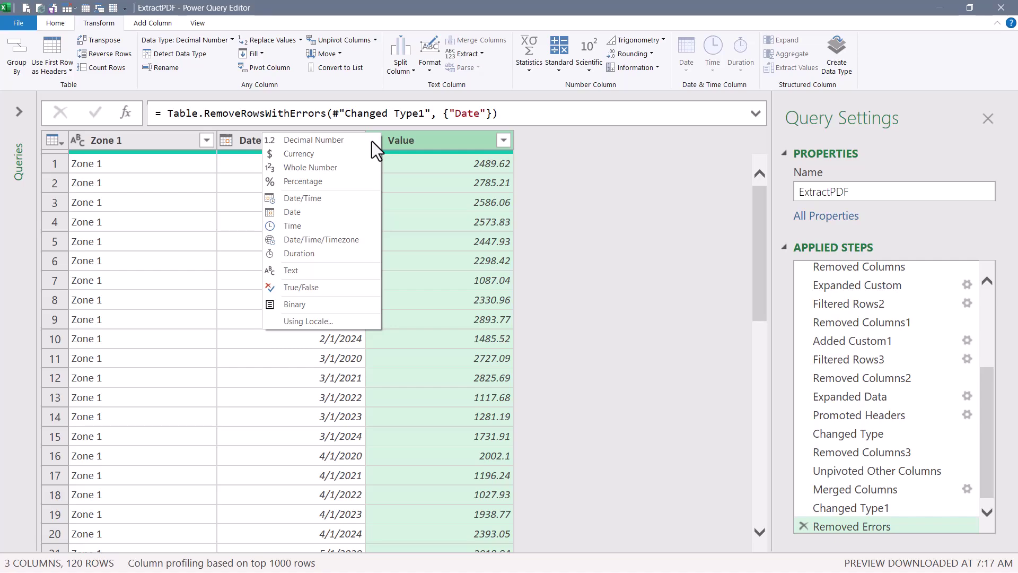
pyautogui.click(306, 154)
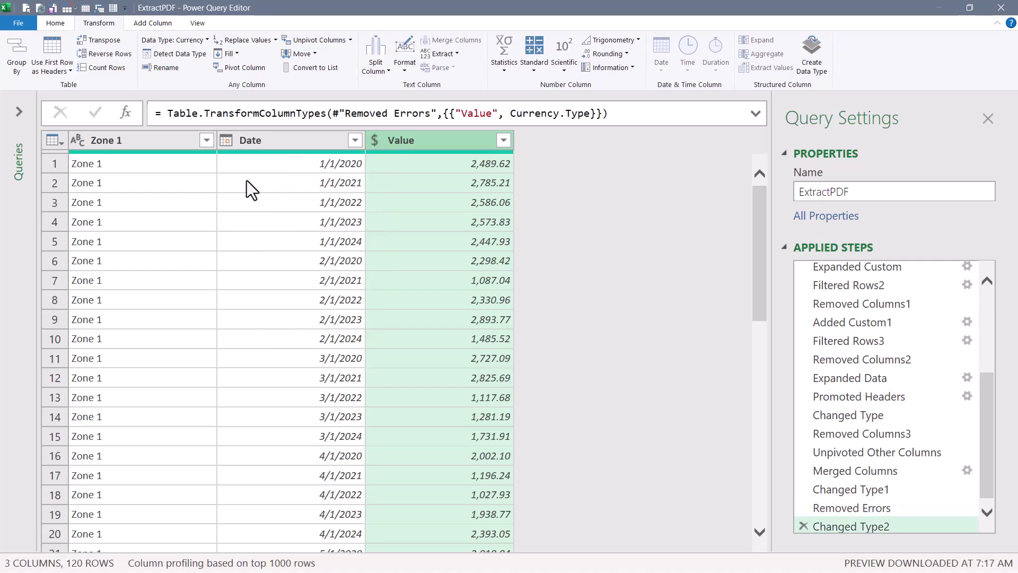
# Step: Rename the Zone 1 column as Zone and the Value column as Sales
pyautogui.doubleClick(128, 138)
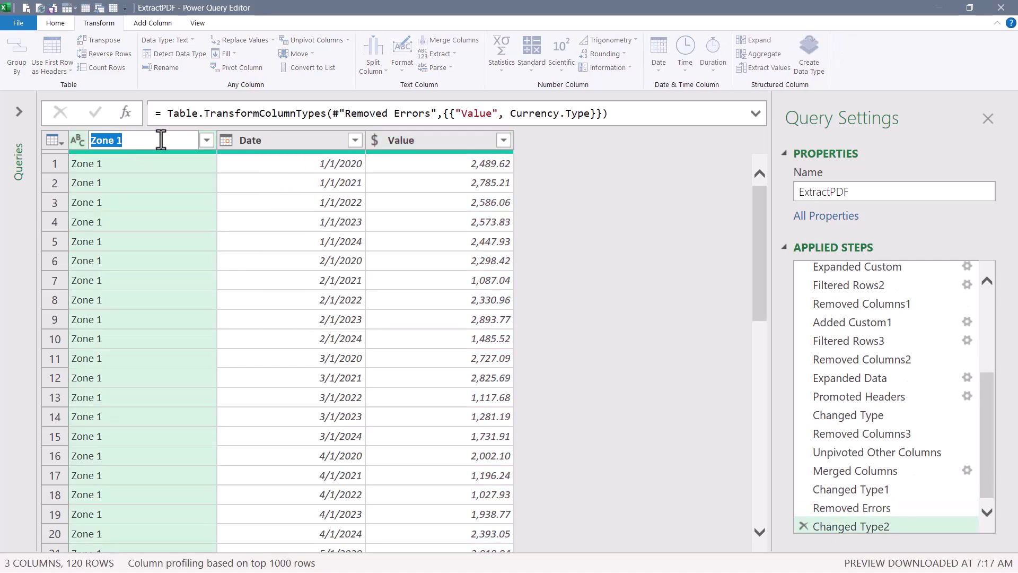
pyautogui.write('Zone')
pyautogui.press('Return')
pyautogui.doubleClick(419, 138)
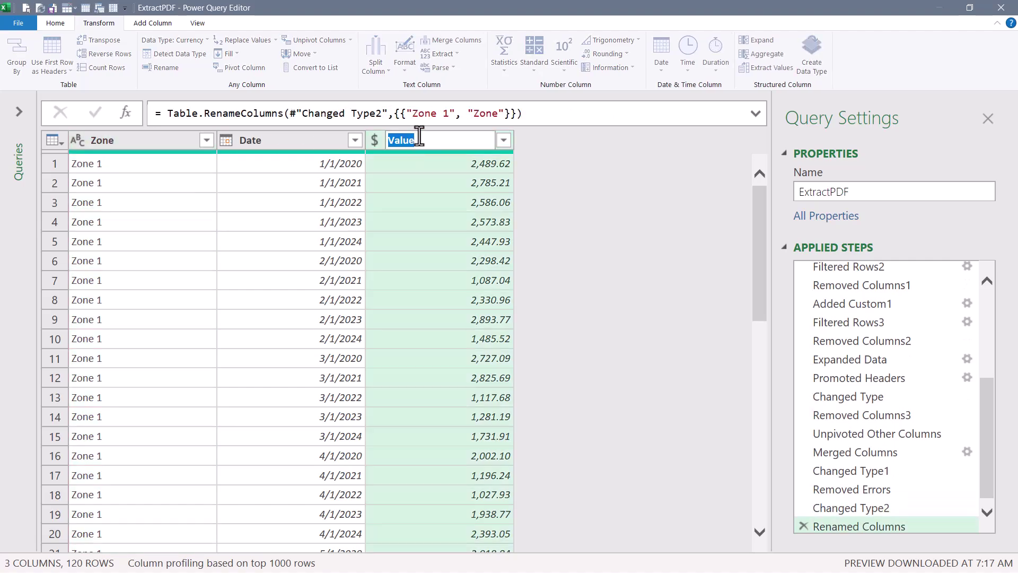
pyautogui.write('Sales')
pyautogui.press('Return')
# Step: Rename the query as Yearly Sales and load its result into the workbook
pyautogui.moveTo(875, 191); pyautogui.dragTo(775, 190)
pyautogui.write('Yearly Sales')
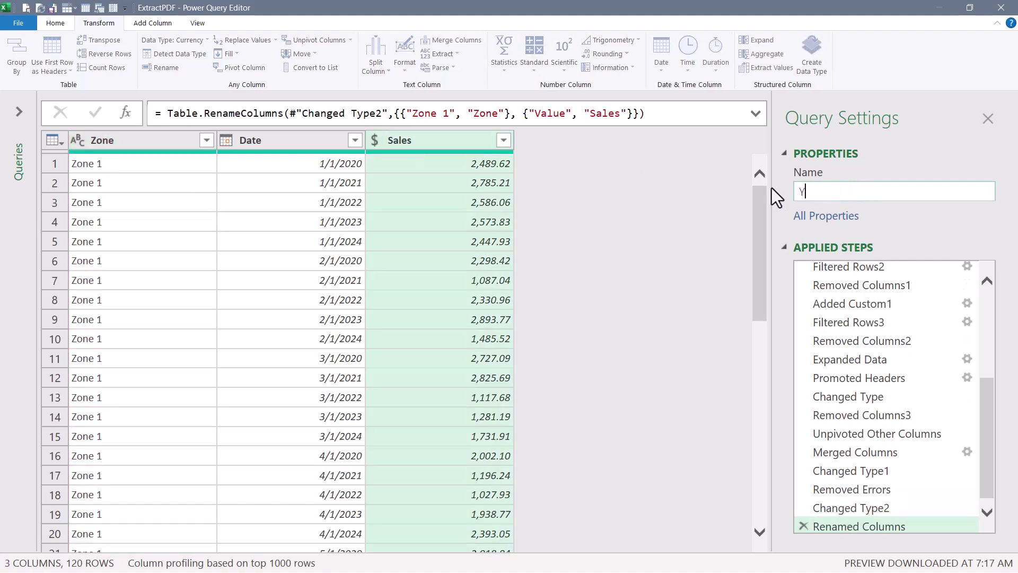
pyautogui.press('Return')
pyautogui.click(55, 24)
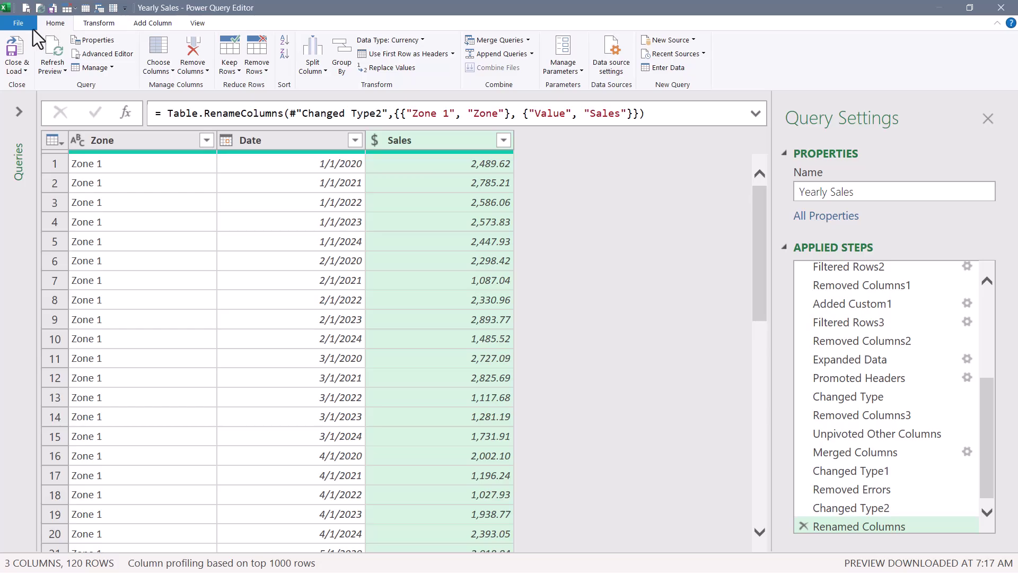
pyautogui.click(15, 53)
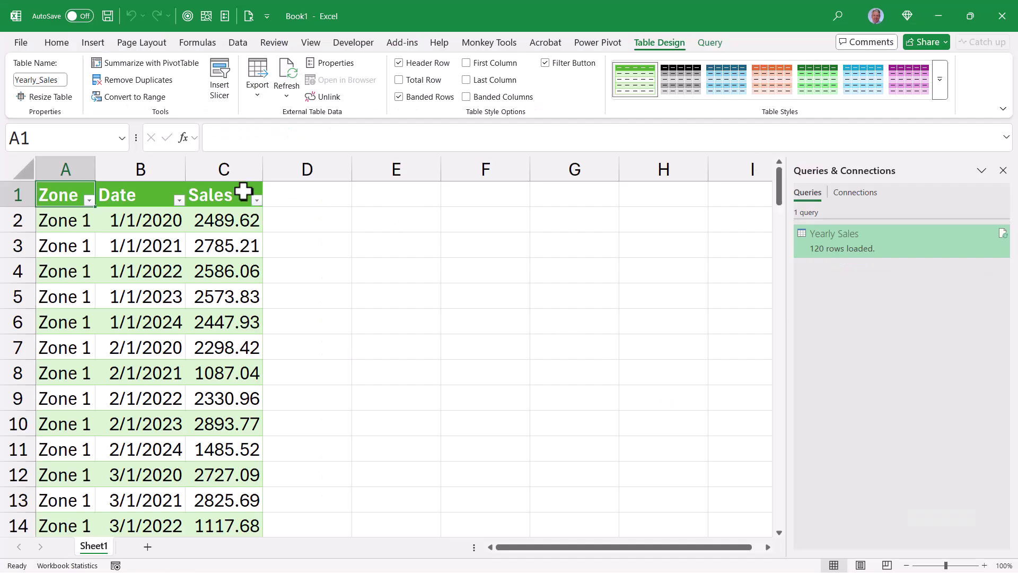
# Step: Apply the Currency number format to the Sales column of the loaded table
pyautogui.click(236, 180)
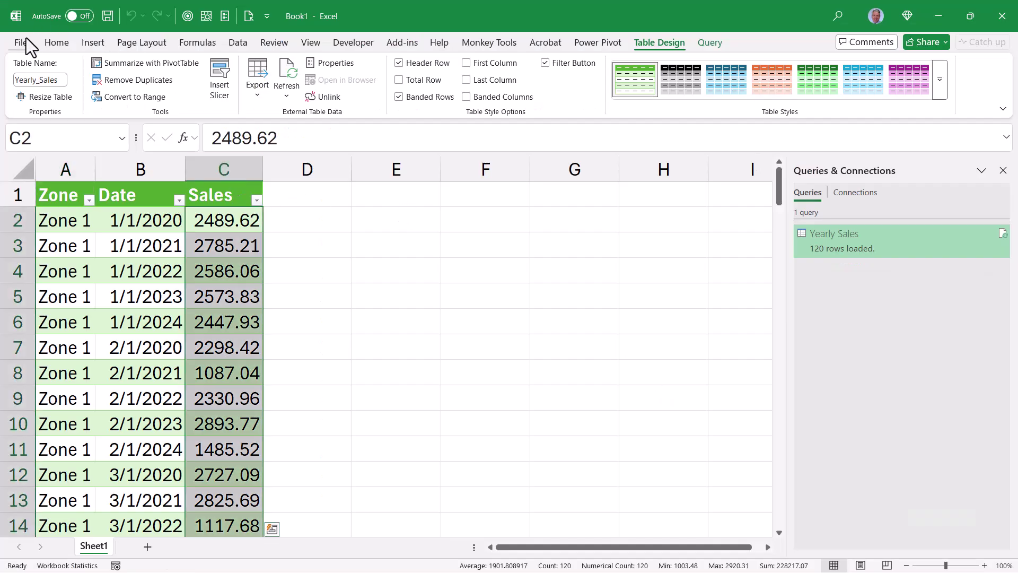
pyautogui.click(53, 42)
pyautogui.click(428, 62)
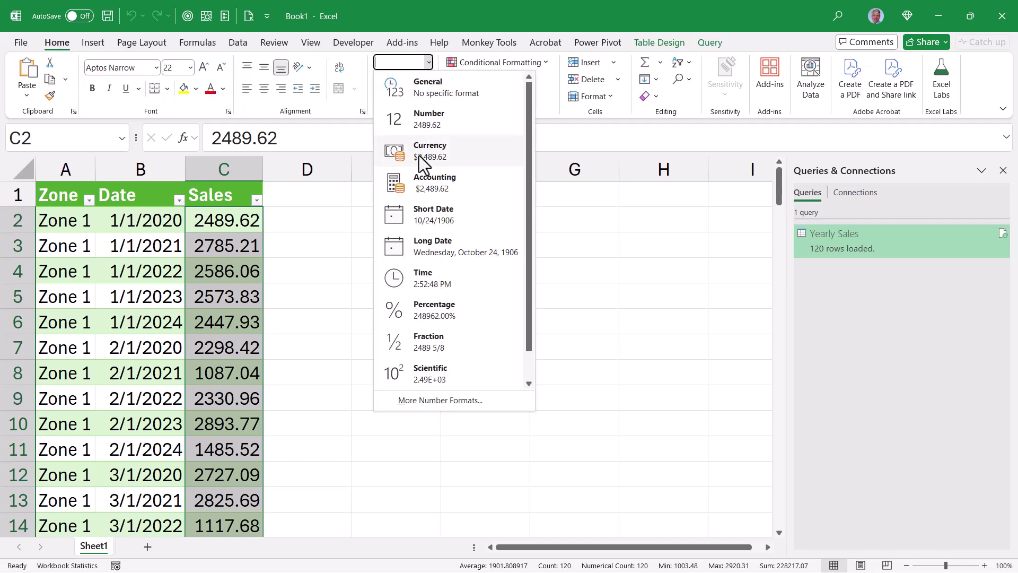
pyautogui.click(419, 156)
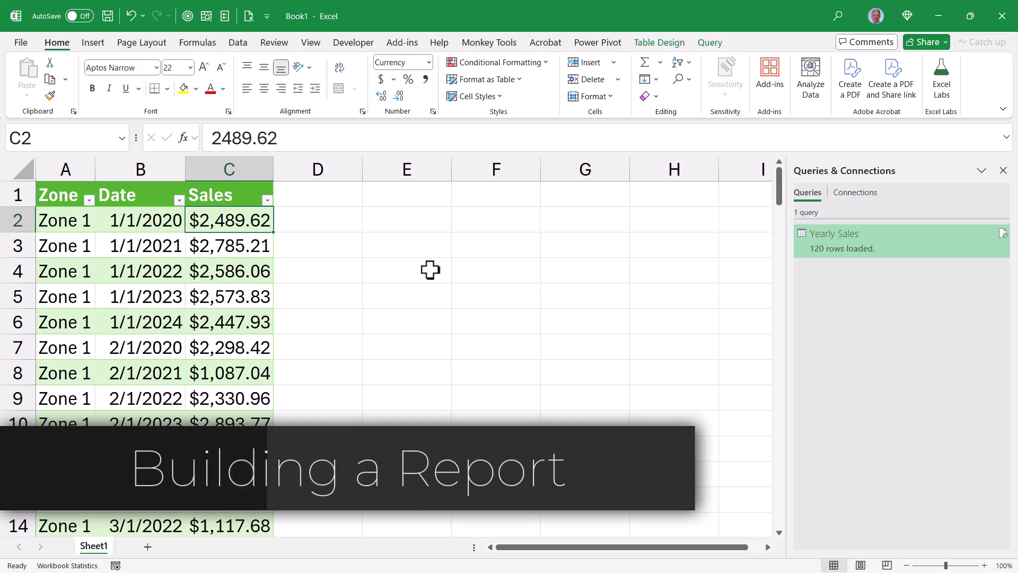
# Step: Create a PivotTable from the Yearly_Sales table on the existing worksheet, starting at cell E1
pyautogui.scroll(-1, 427, 275)
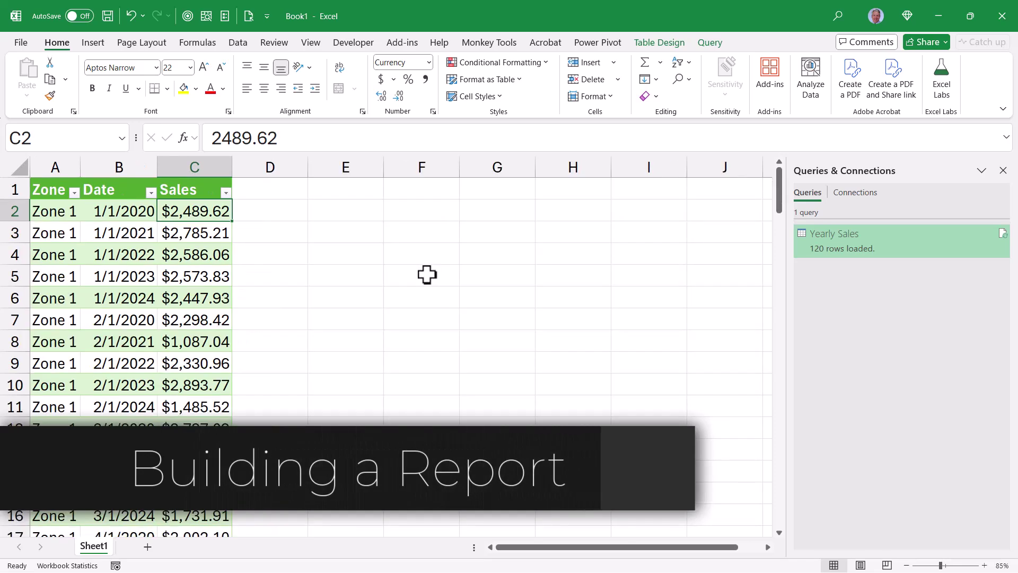
pyautogui.scroll(-1, 427, 275)
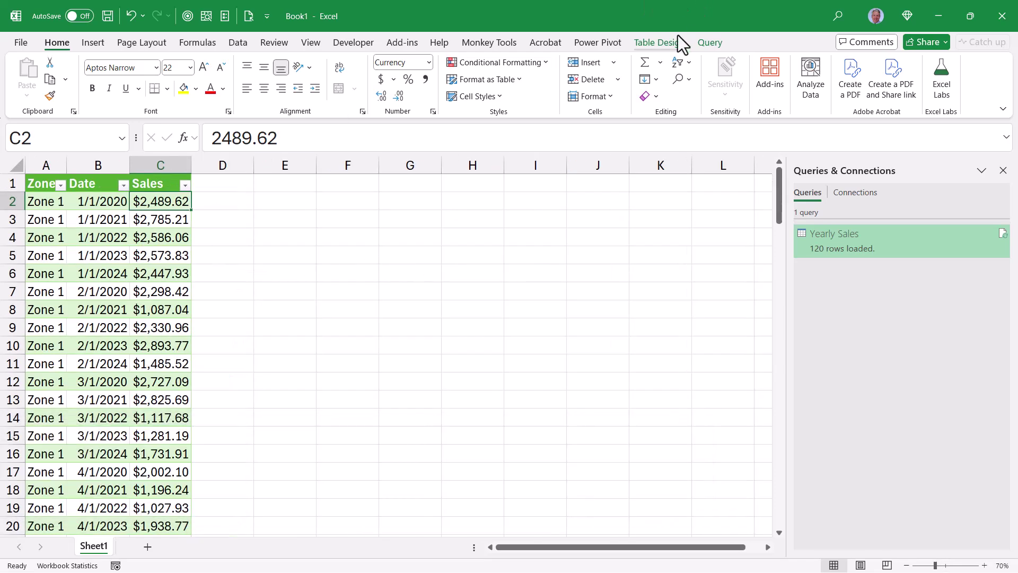
pyautogui.click(664, 42)
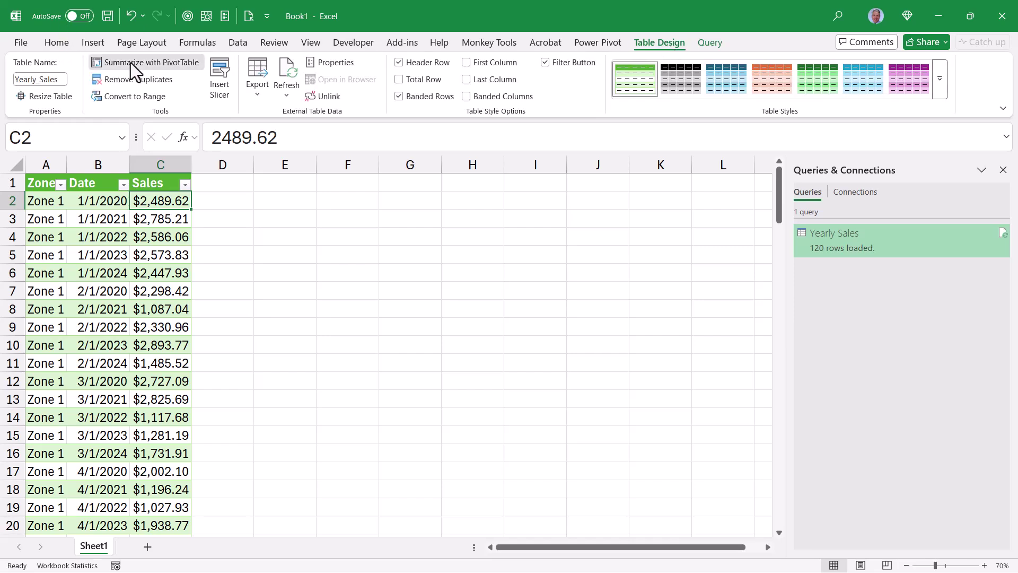
pyautogui.click(133, 66)
pyautogui.hotkey('alt', 'e')
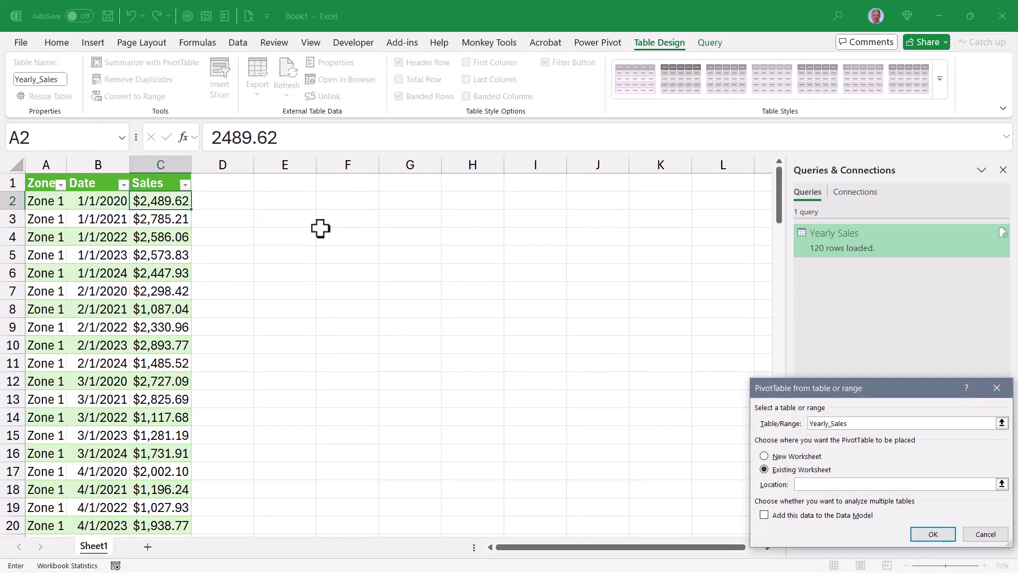
pyautogui.click(295, 183)
pyautogui.press('Return')
# Step: Add the Date field to the PivotTable rows and group it by Months and Years
pyautogui.moveTo(791, 261); pyautogui.dragTo(925, 424)
pyautogui.click(288, 219)
pyautogui.click(297, 92)
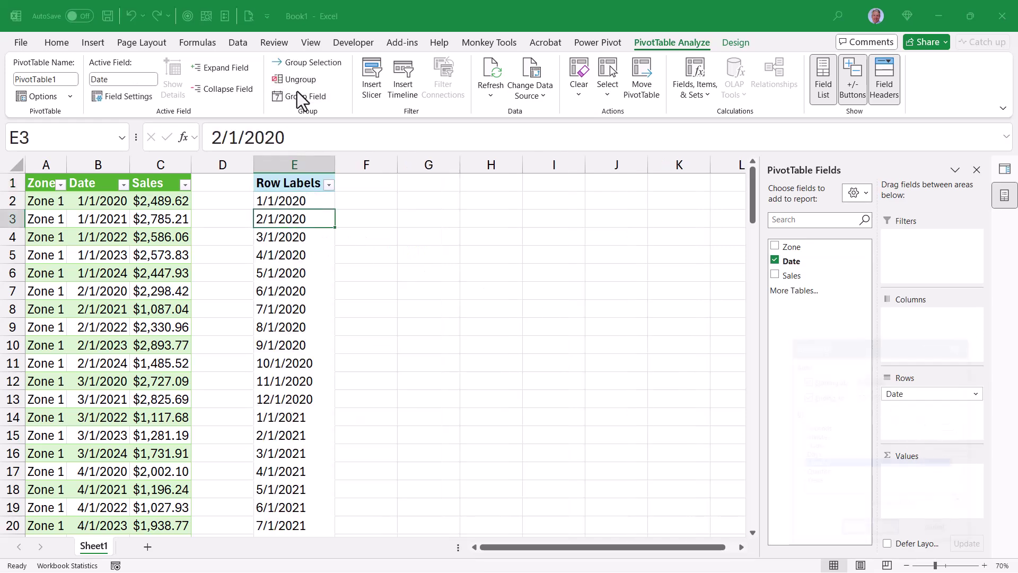
pyautogui.click(825, 480)
pyautogui.press('Return')
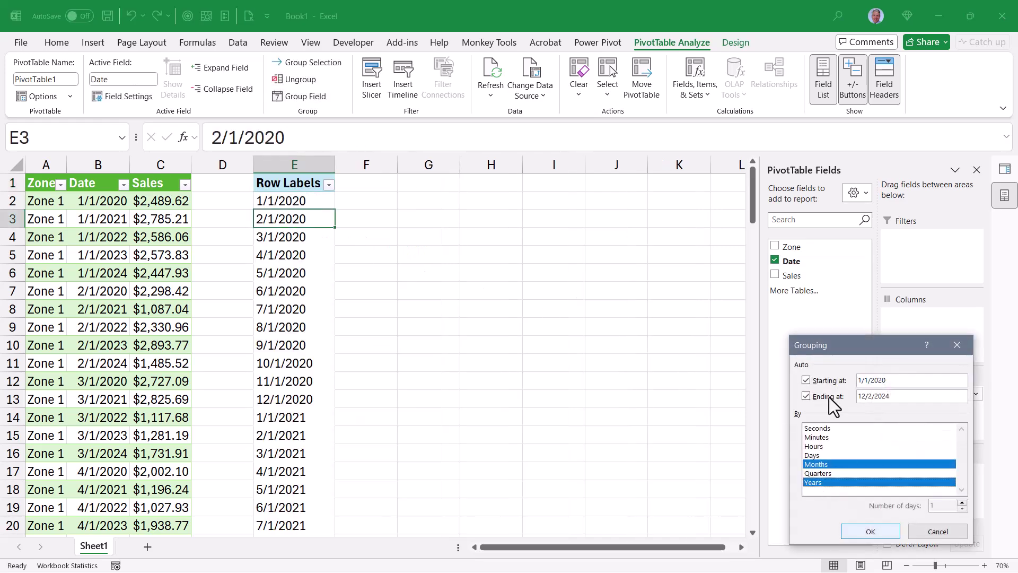
# Step: Place the Zone field in the PivotTable columns and the Sales field in the values
pyautogui.moveTo(792, 247); pyautogui.dragTo(921, 345)
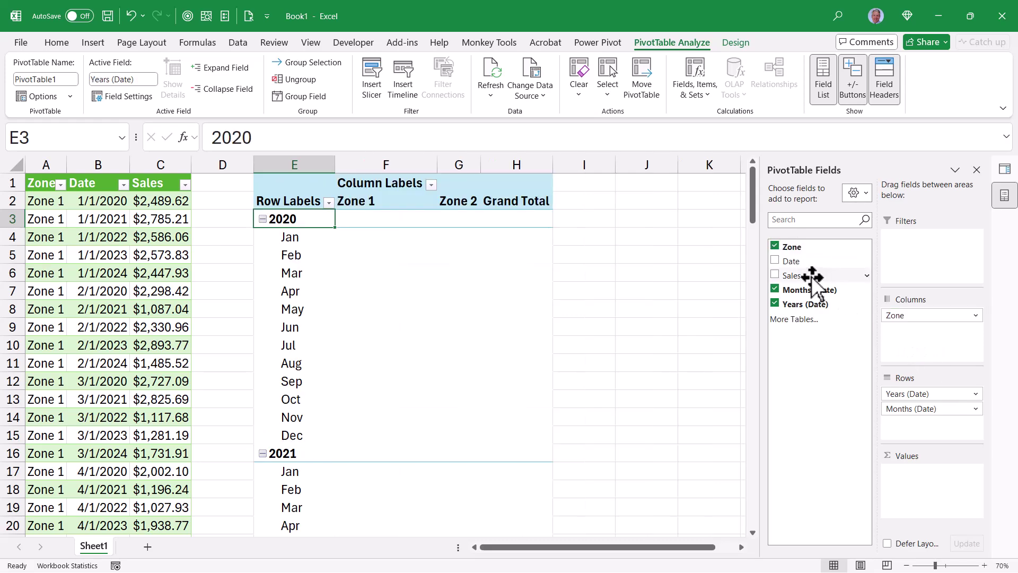
pyautogui.moveTo(811, 276); pyautogui.dragTo(932, 517)
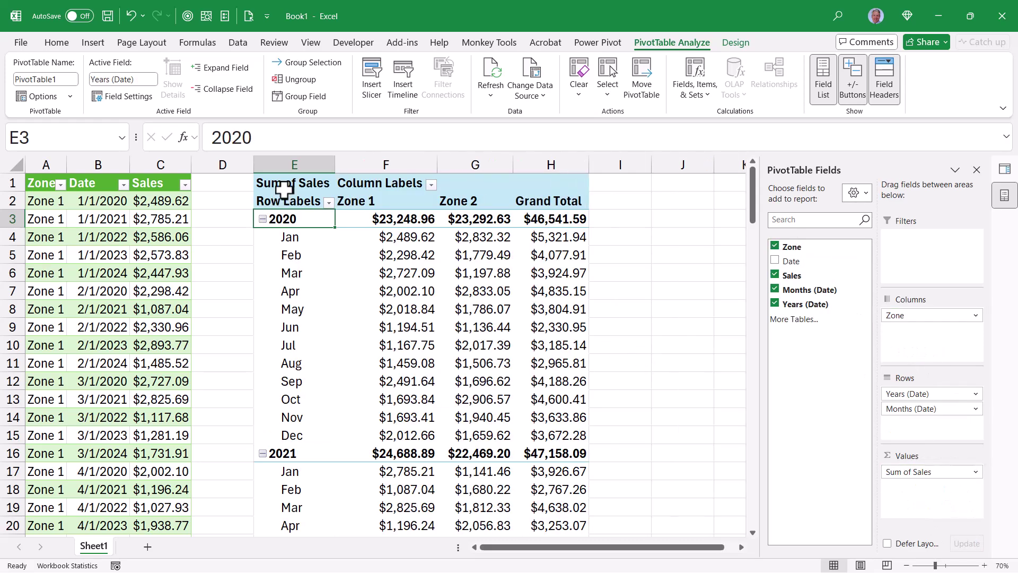
# Step: Rename the PivotTable's row label heading as Date, the column label heading as Zone #, and the value heading as Sales ($)
pyautogui.press('Up')
pyautogui.write('Date')
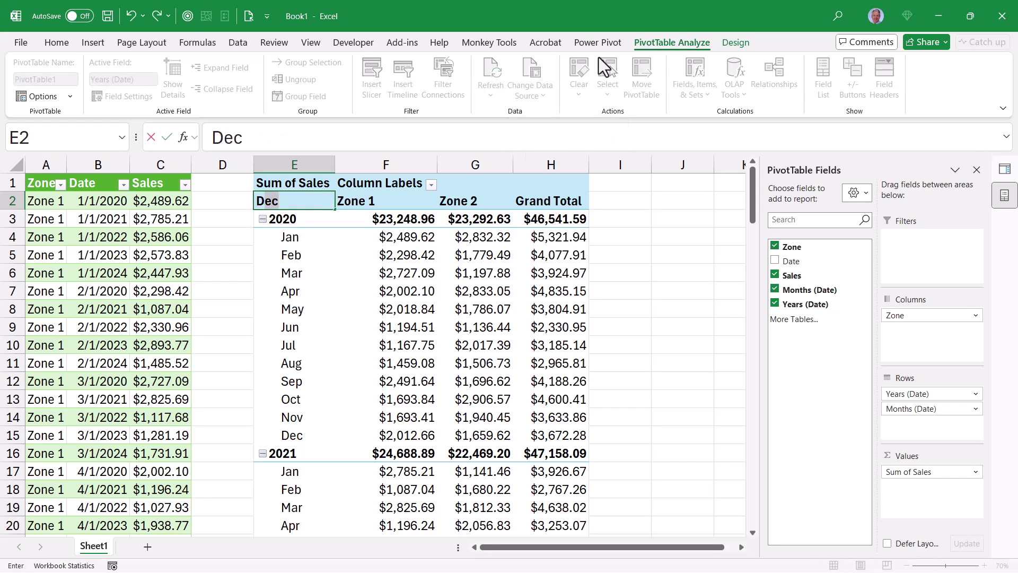
pyautogui.press('Tab')
pyautogui.press('Up')
pyautogui.write('Zone #')
pyautogui.press('Left')
pyautogui.write('Sal')
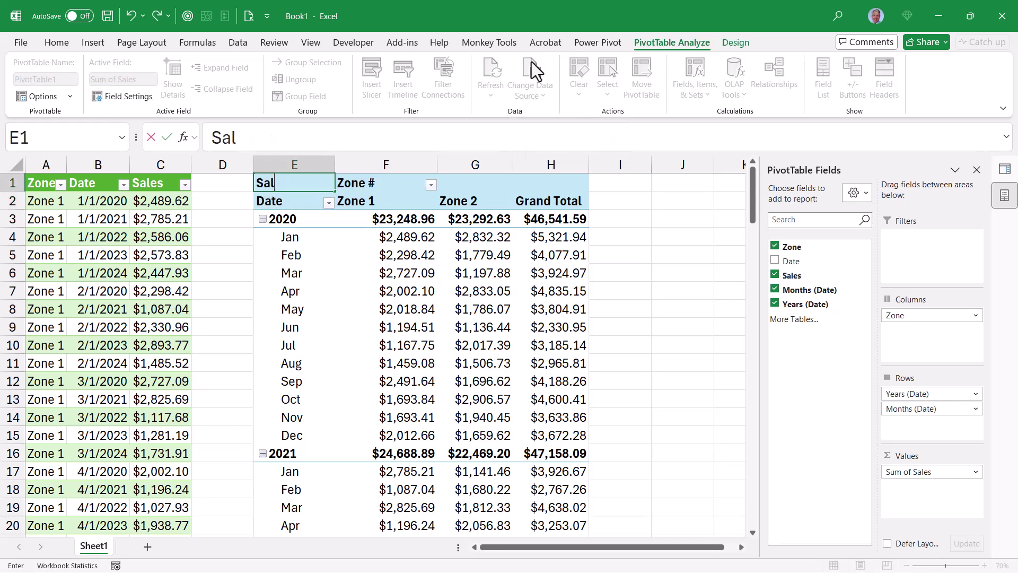
pyautogui.press('Return')
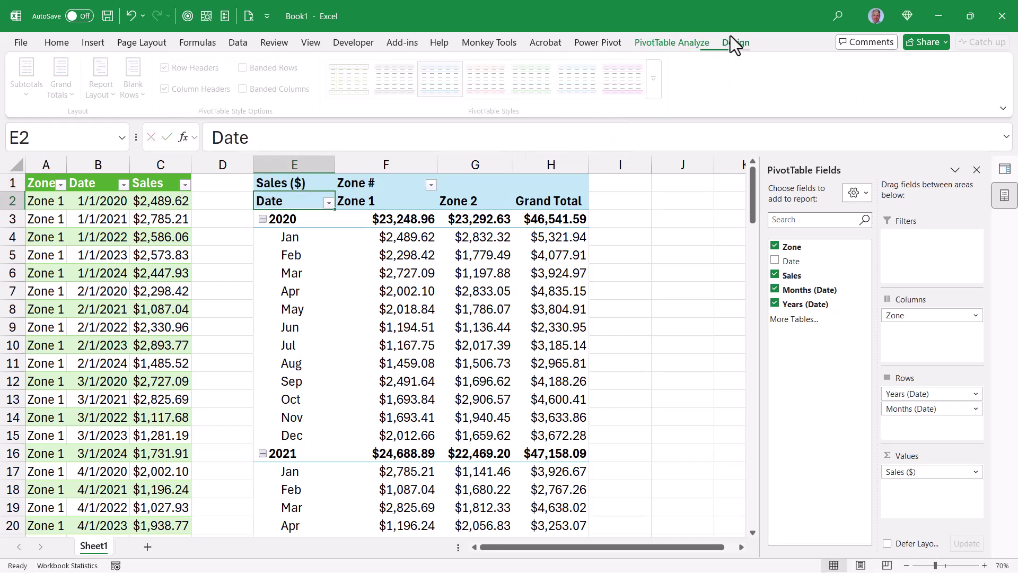
# Step: Show all PivotTable subtotals at the bottom of each group and insert a blank line after each item
pyautogui.click(735, 42)
pyautogui.click(30, 79)
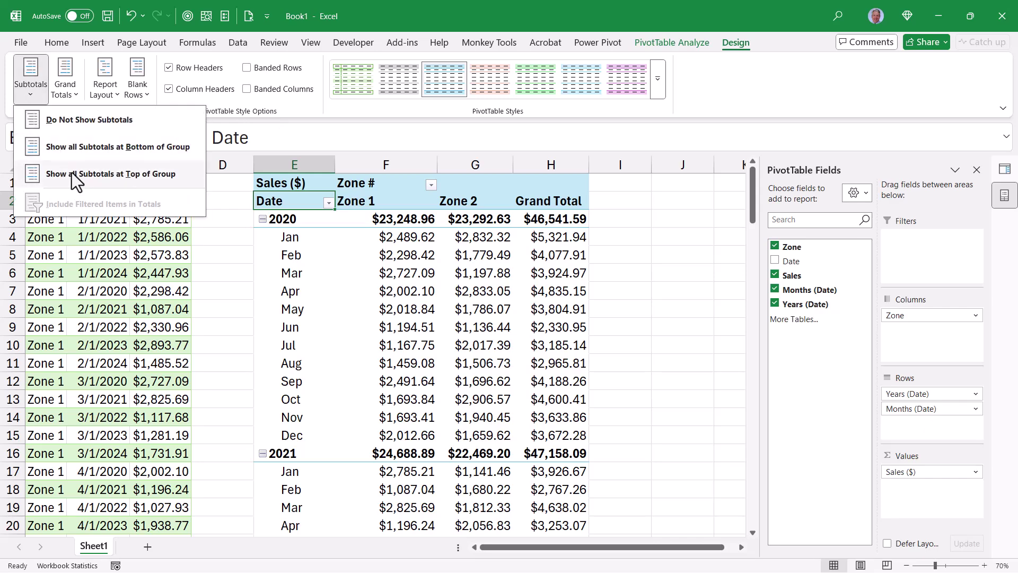
pyautogui.click(69, 143)
pyautogui.click(137, 94)
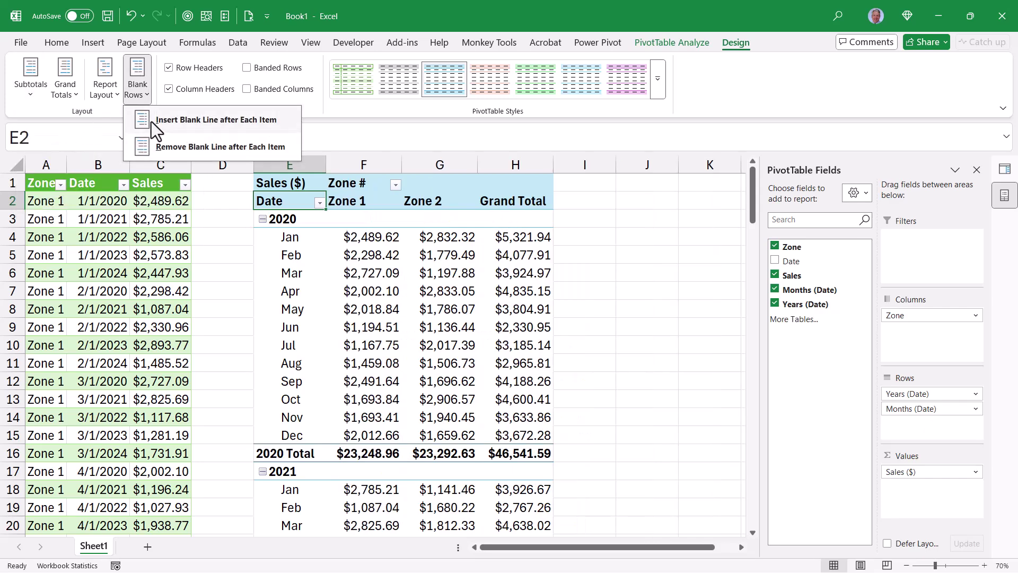
pyautogui.click(151, 121)
# Step: Hide the worksheet's gridlines and its row and column headings
pyautogui.click(320, 41)
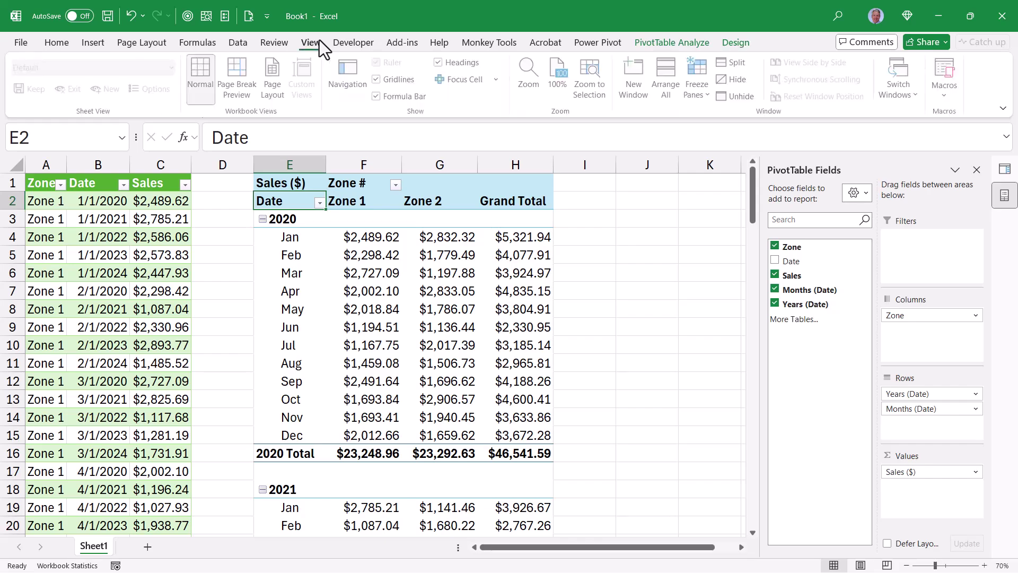
pyautogui.click(451, 63)
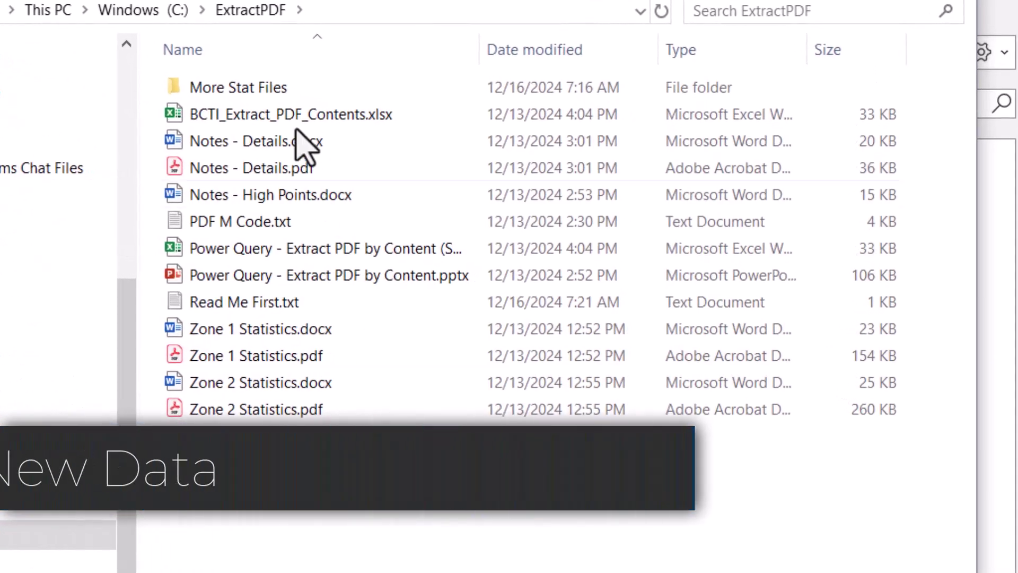
# Step: In File Explorer, move the Zone 3 and Zone 4 Statistics files from More Stat Files into the ExtractPDF folder and return to Excel
pyautogui.doubleClick(265, 87)
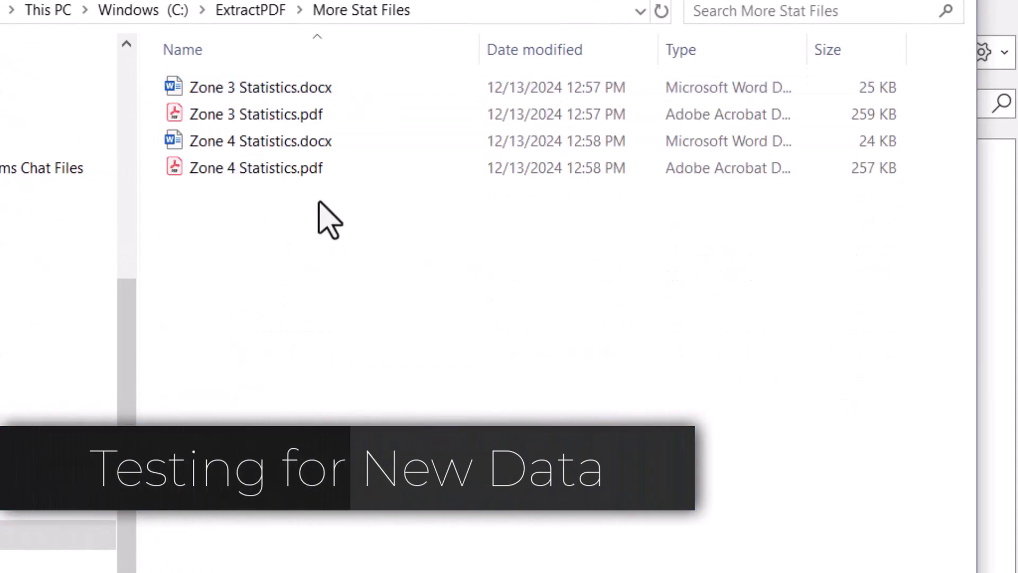
pyautogui.moveTo(338, 205); pyautogui.dragTo(141, 64)
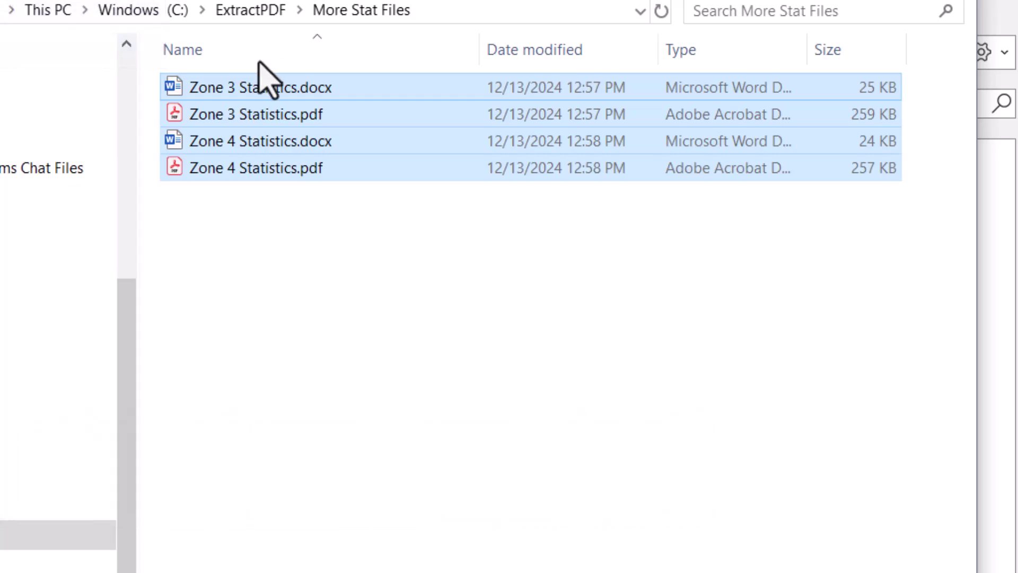
pyautogui.click(250, 11)
pyautogui.click(300, 302)
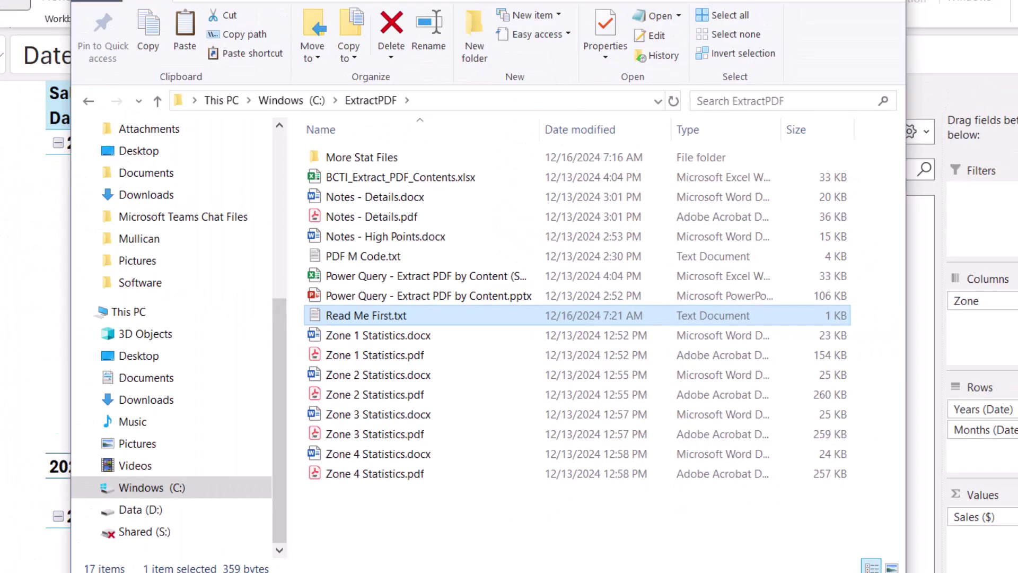
pyautogui.click(476, 14)
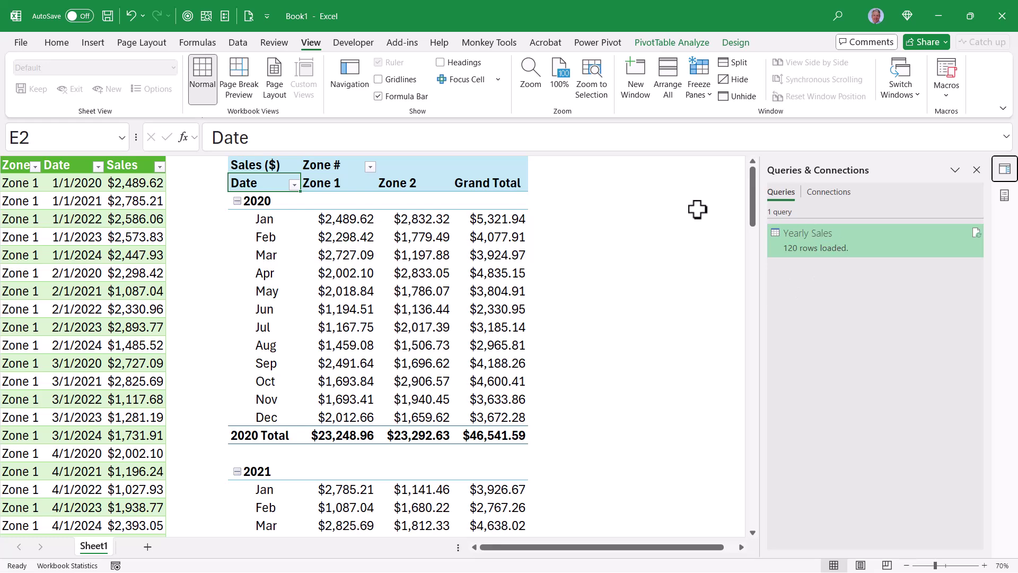
# Step: Refresh the Yearly Sales table and the PivotTable to bring in the added zone files
pyautogui.rightClick(89, 239)
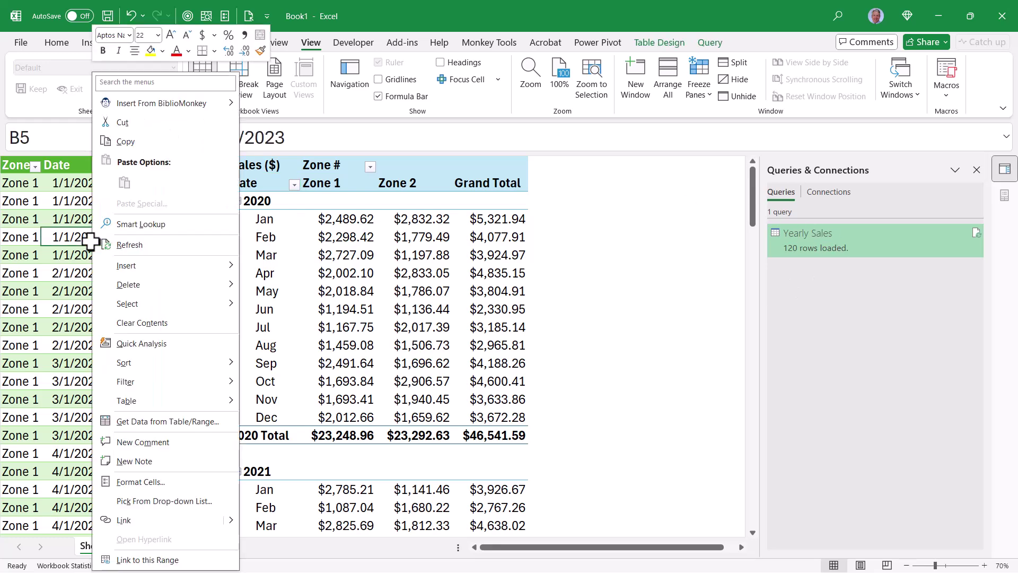
pyautogui.click(126, 244)
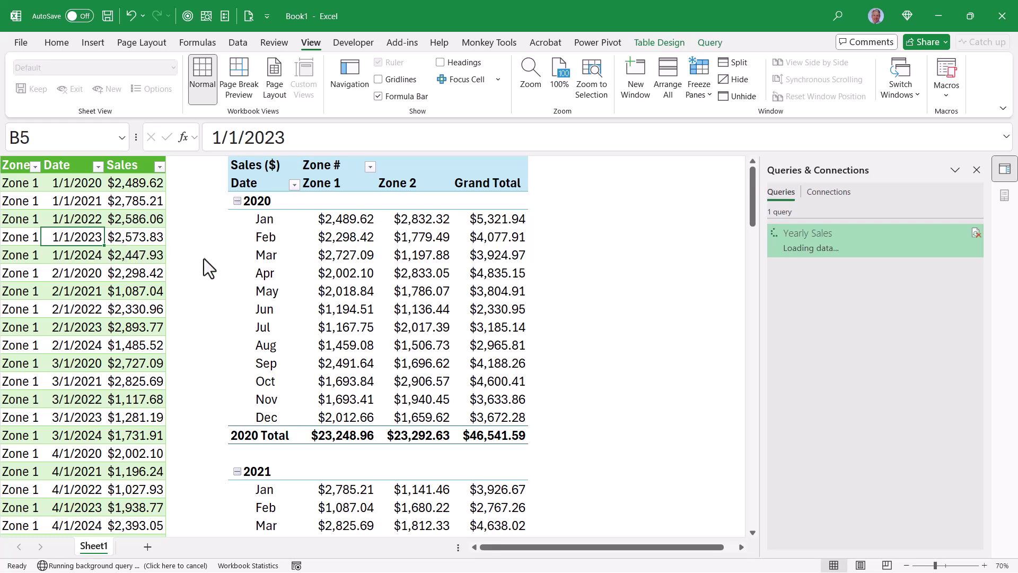
pyautogui.rightClick(321, 276)
pyautogui.click(351, 334)
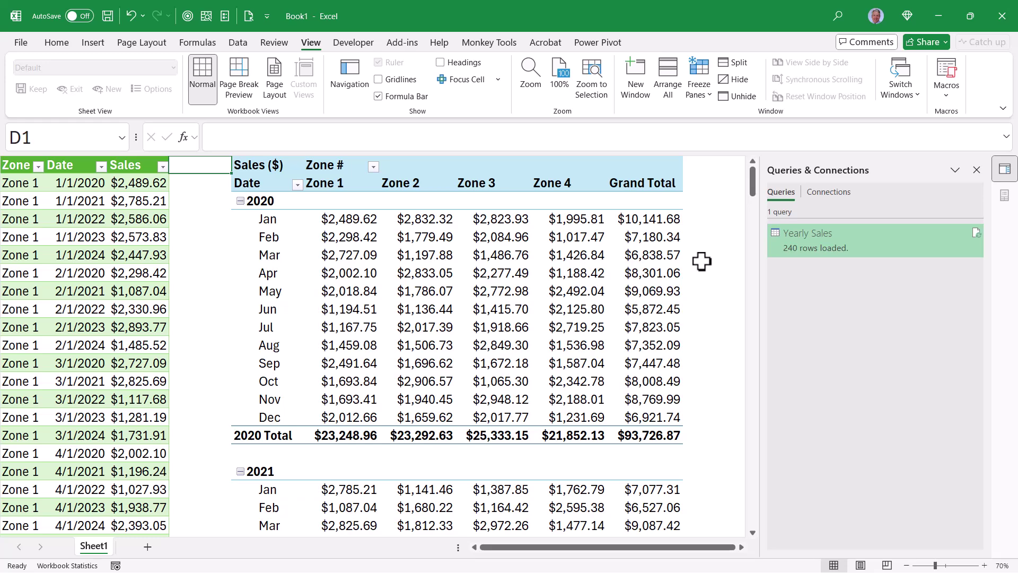
# Step: In File Explorer, rename the Zone 1 to Zone 4 Statistics PDFs as Zone A to Zone D Statistics and return to Excel
pyautogui.hotkey('alt', 'Tab')
pyautogui.click(504, 372)
pyautogui.keyDown('ctrl'); pyautogui.click(493, 400); pyautogui.keyUp('ctrl')
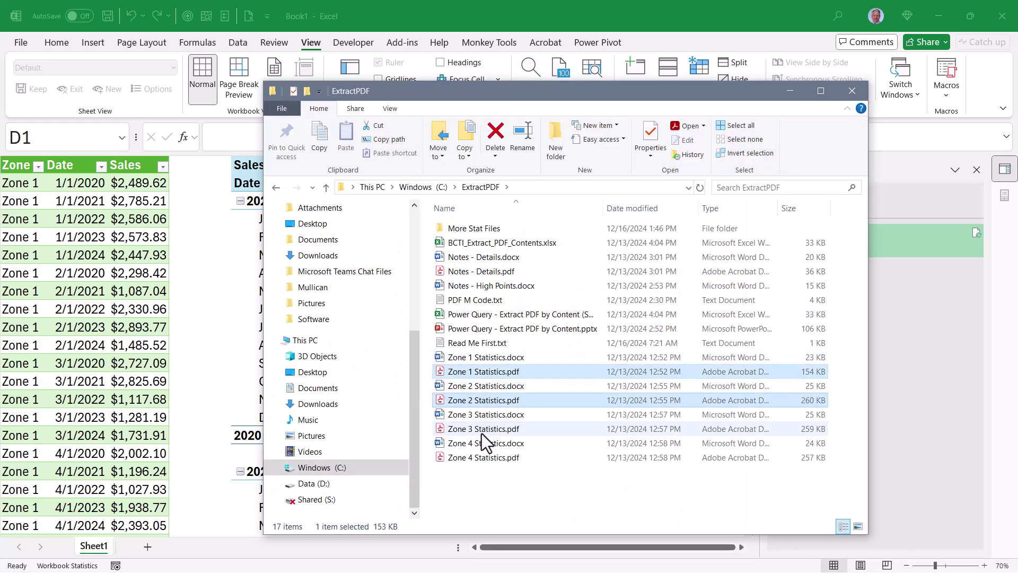
pyautogui.keyDown('ctrl'); pyautogui.click(481, 433); pyautogui.keyUp('ctrl')
pyautogui.keyDown('ctrl'); pyautogui.click(488, 457); pyautogui.keyUp('ctrl')
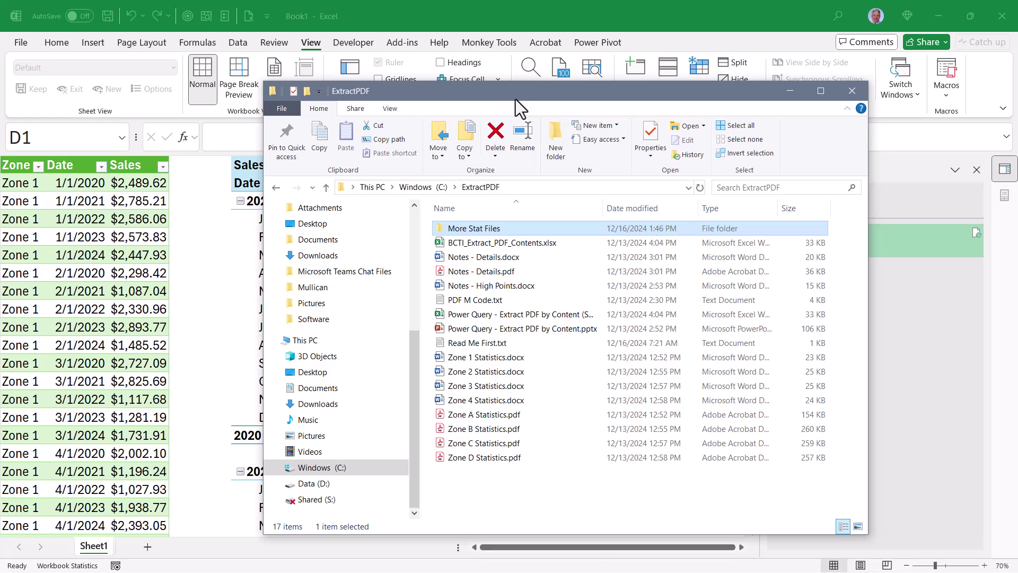
pyautogui.click(528, 19)
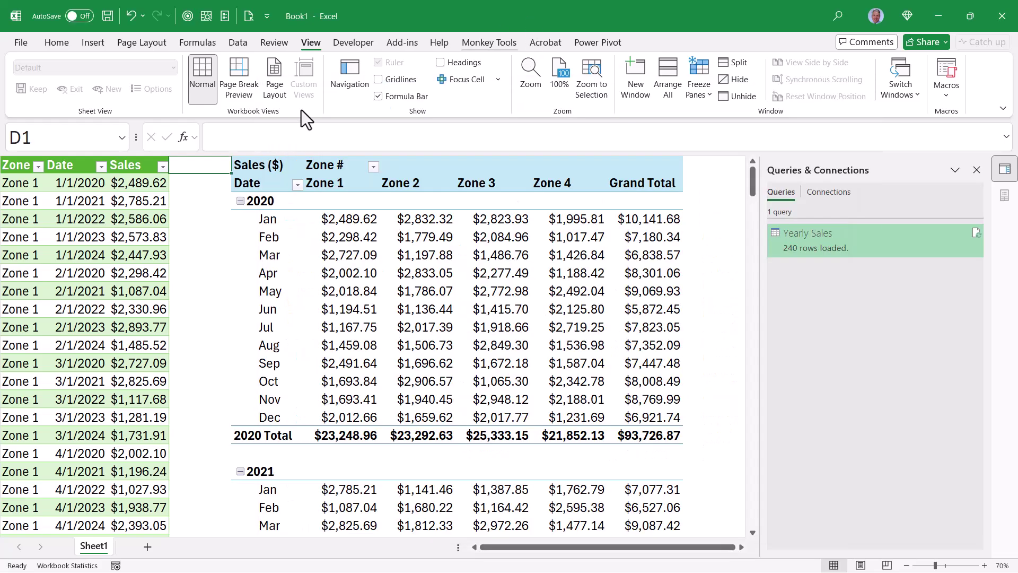
# Step: Try to refresh the Yearly Sales table with the renamed PDF files
pyautogui.rightClick(96, 270)
pyautogui.click(147, 243)
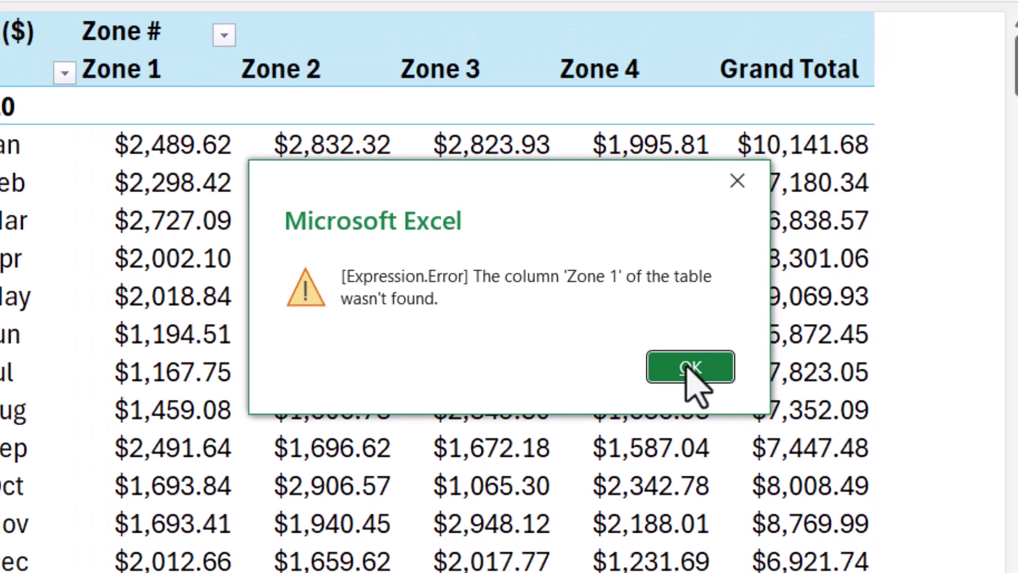
pyautogui.click(717, 378)
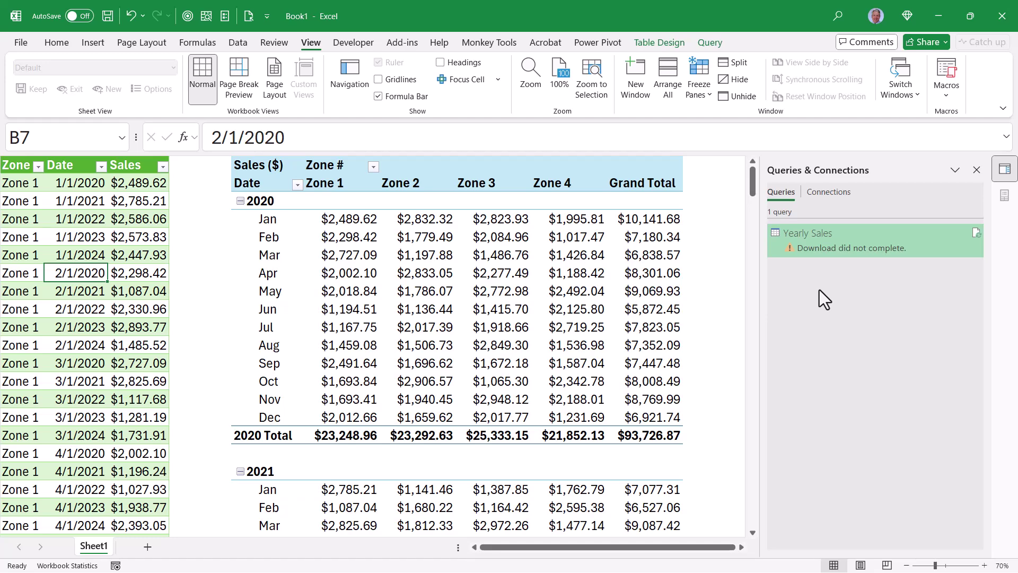
# Step: Open the Yearly Sales query for editing in Power Query and refresh its preview
pyautogui.rightClick(840, 236)
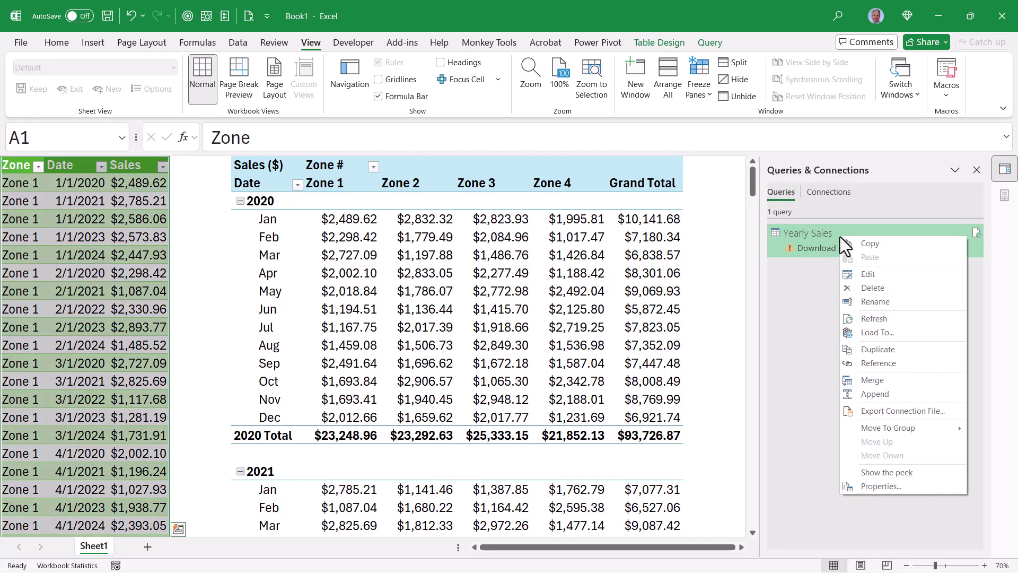
pyautogui.click(857, 273)
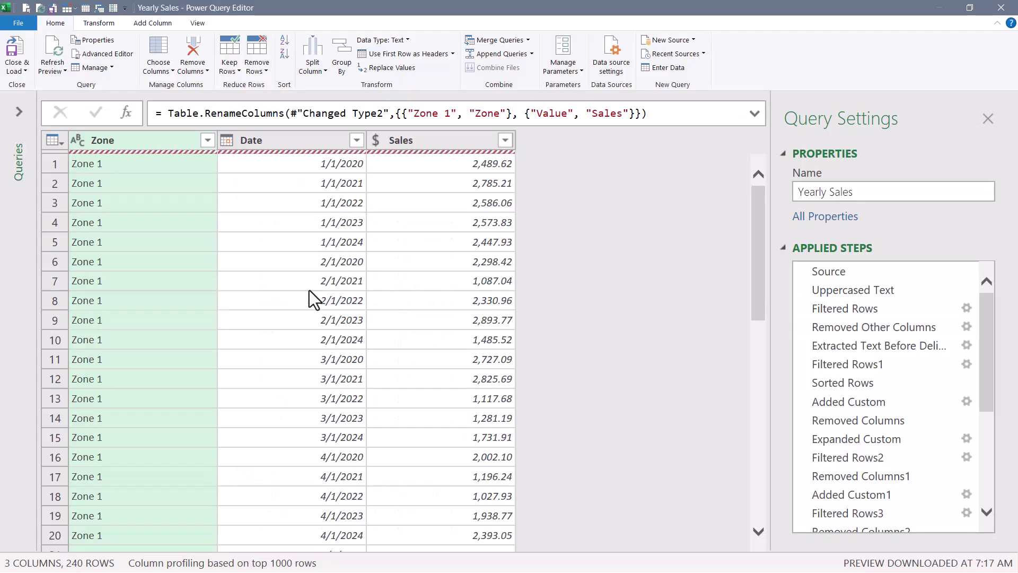
pyautogui.click(51, 43)
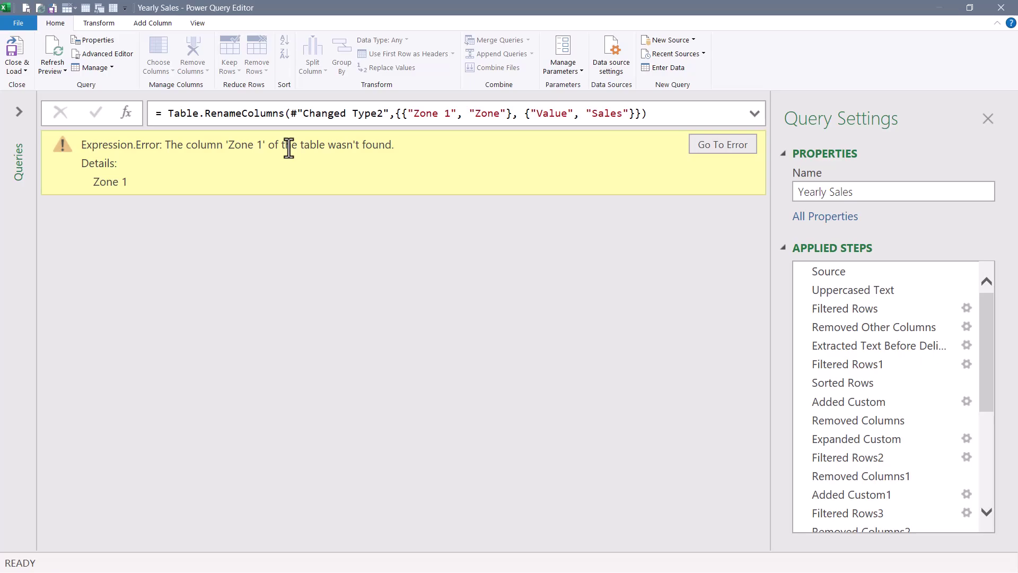
# Step: Go to the query step causing the error and compare the results of the Expanded Data and Promoted Headers steps before it
pyautogui.click(731, 139)
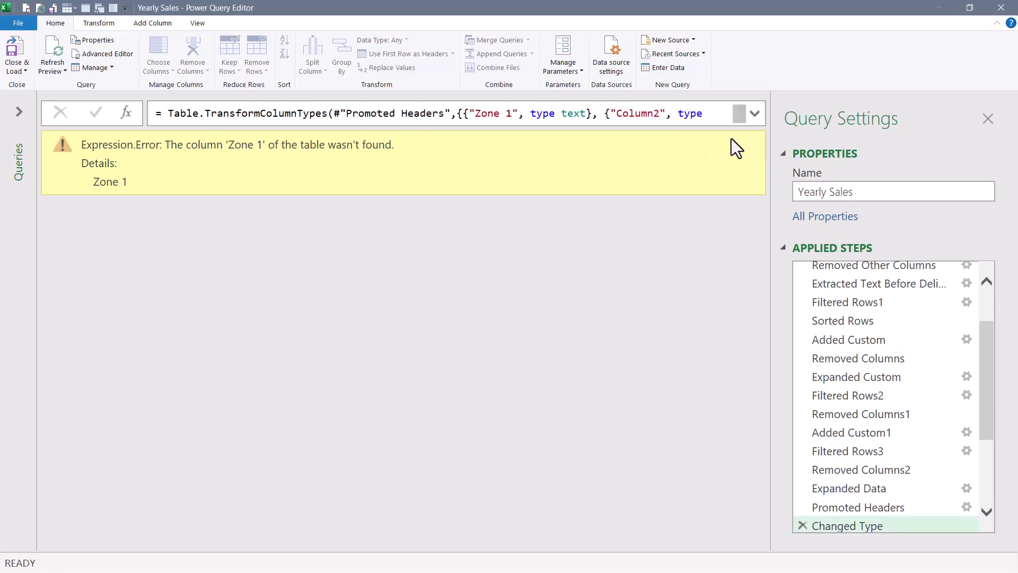
pyautogui.moveTo(992, 388); pyautogui.dragTo(985, 474)
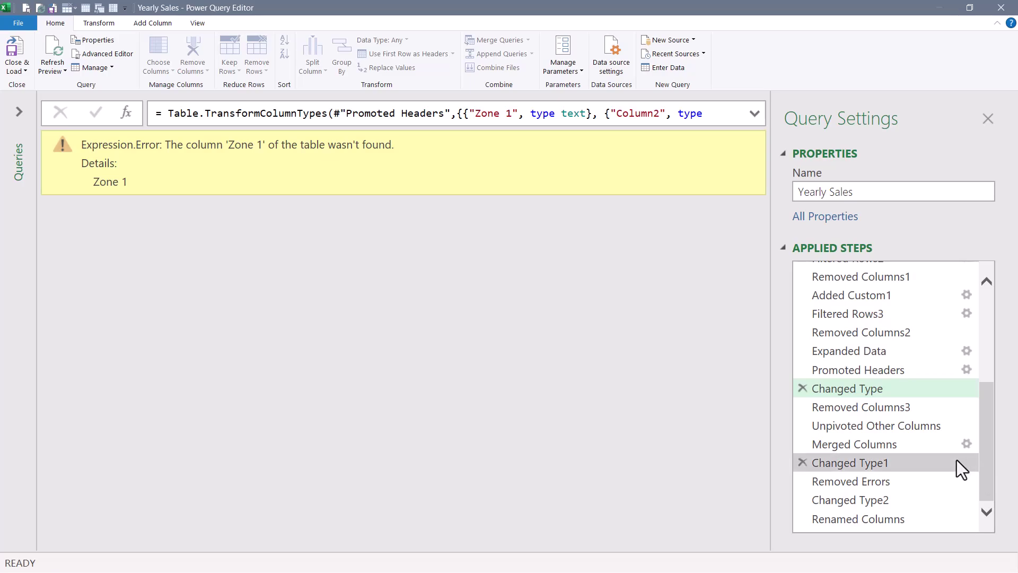
pyautogui.click(847, 373)
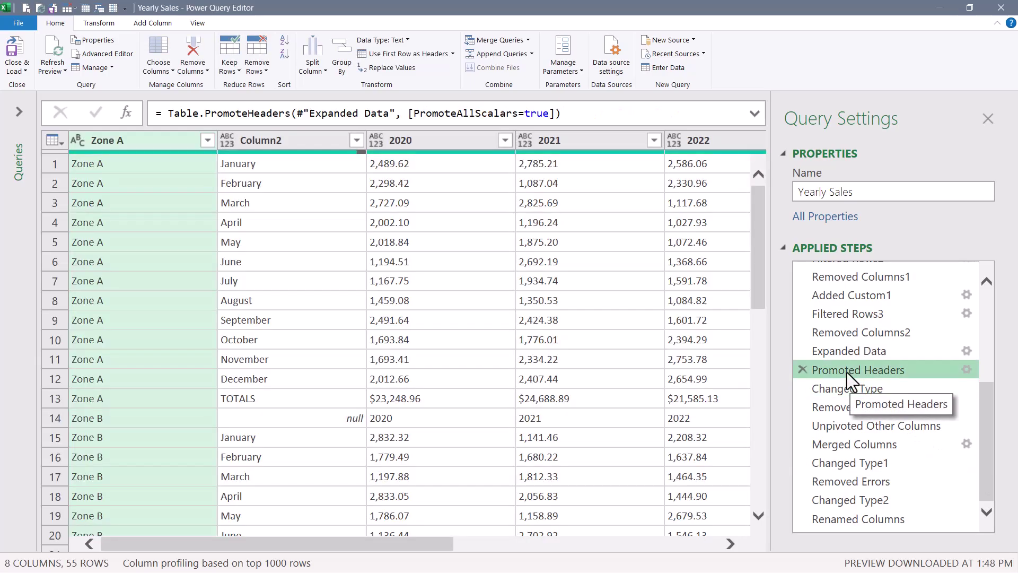
pyautogui.click(845, 352)
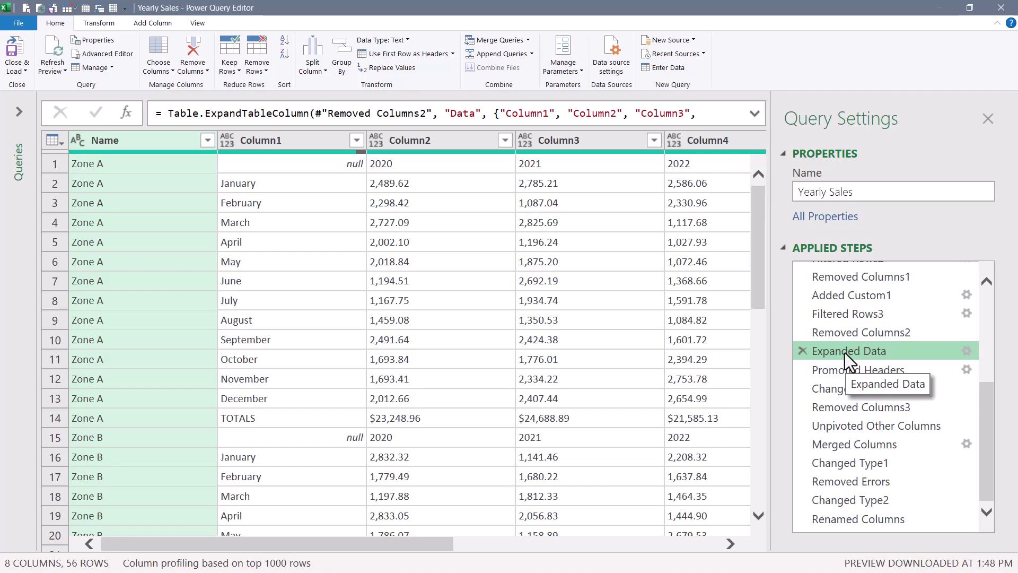
pyautogui.click(845, 369)
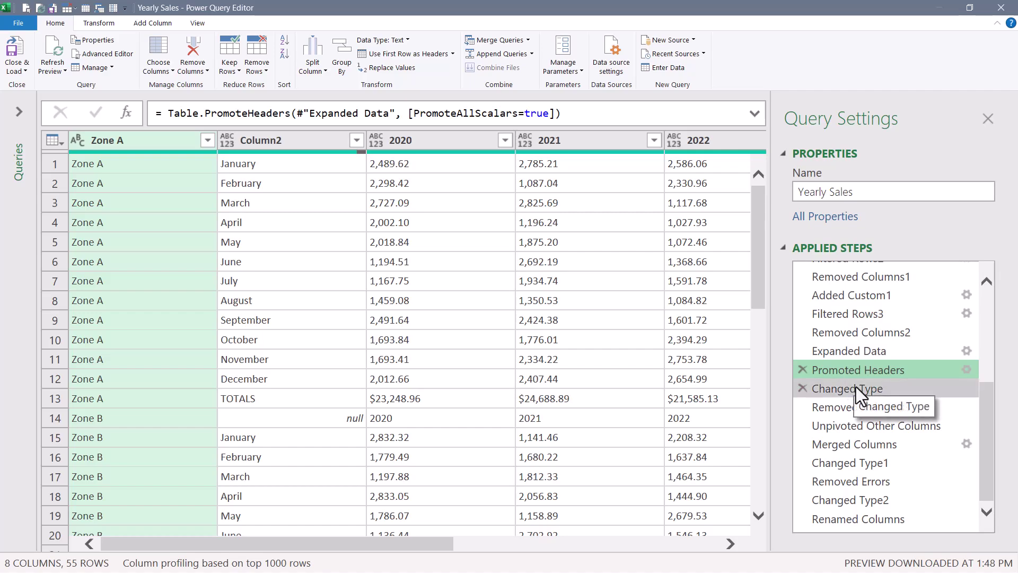
# Step: Inspect the Changed Type step's formula for the hard-coded "Zone 1" column and delete that step from the query
pyautogui.click(856, 386)
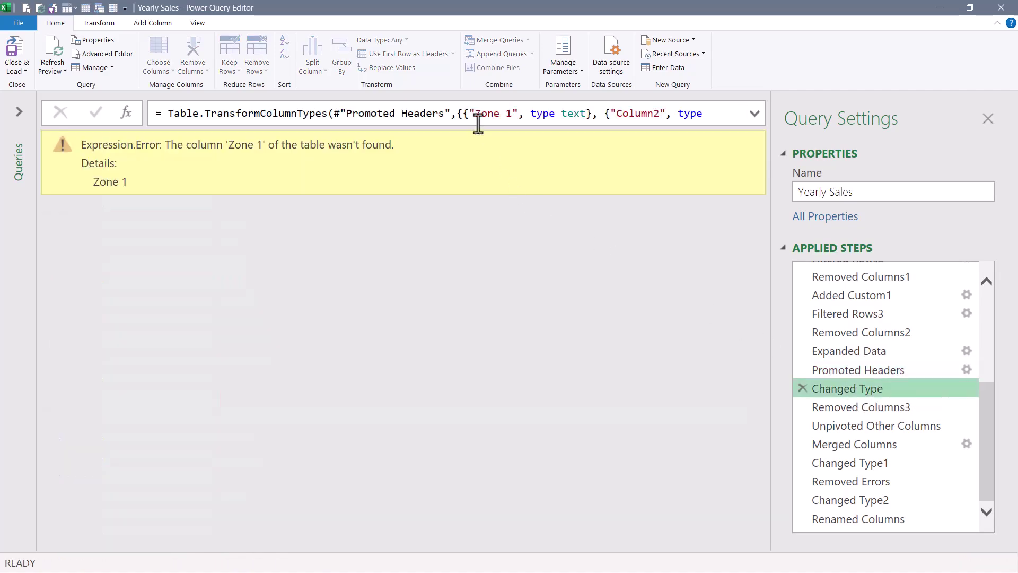
pyautogui.moveTo(474, 121); pyautogui.dragTo(512, 122)
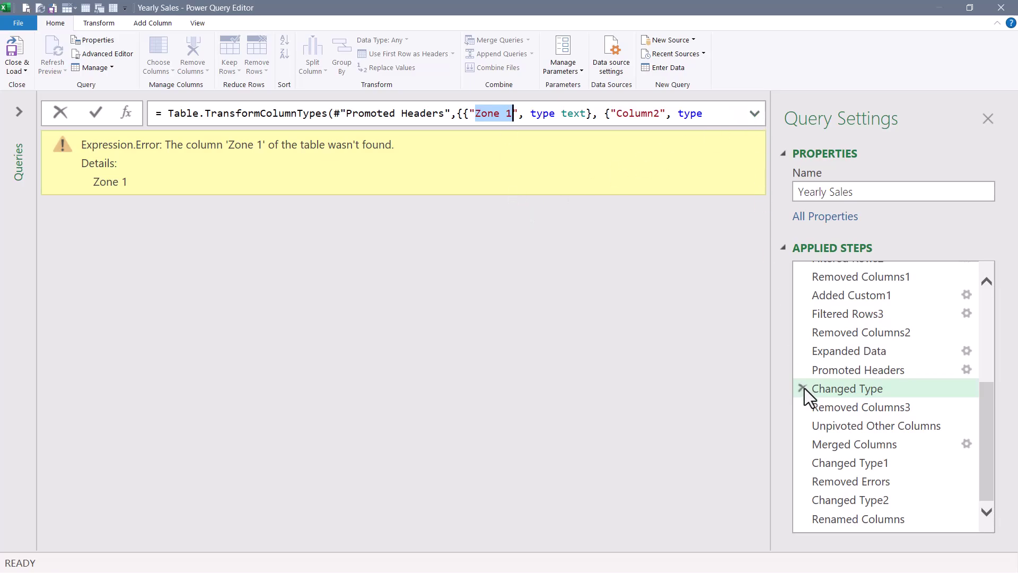
pyautogui.click(753, 113)
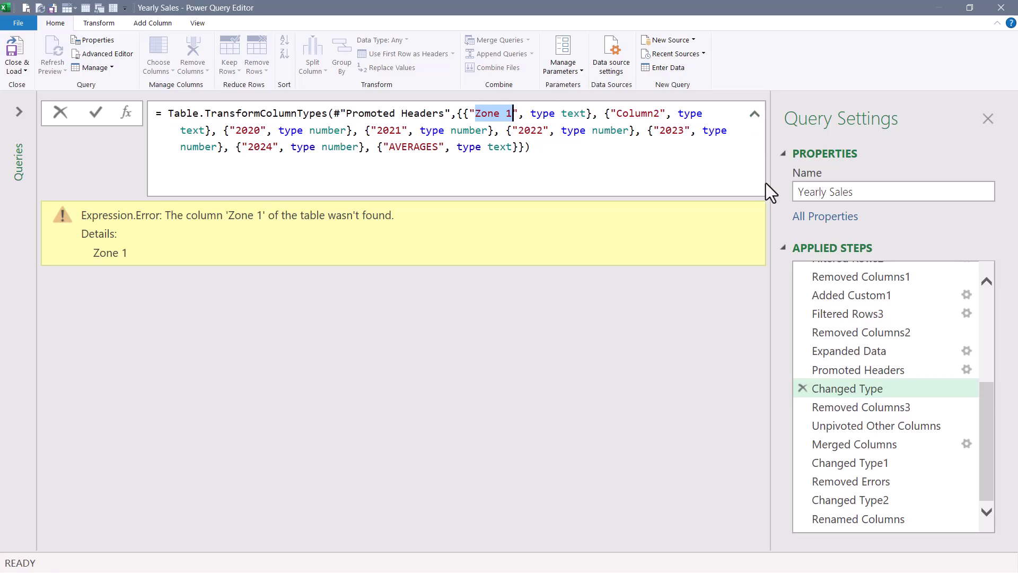
pyautogui.click(802, 388)
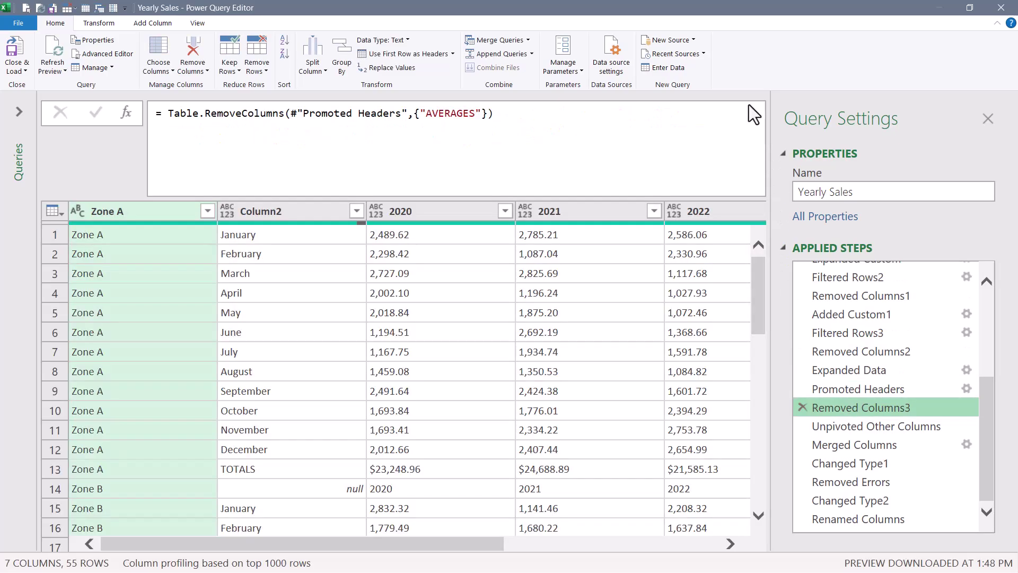
pyautogui.click(753, 109)
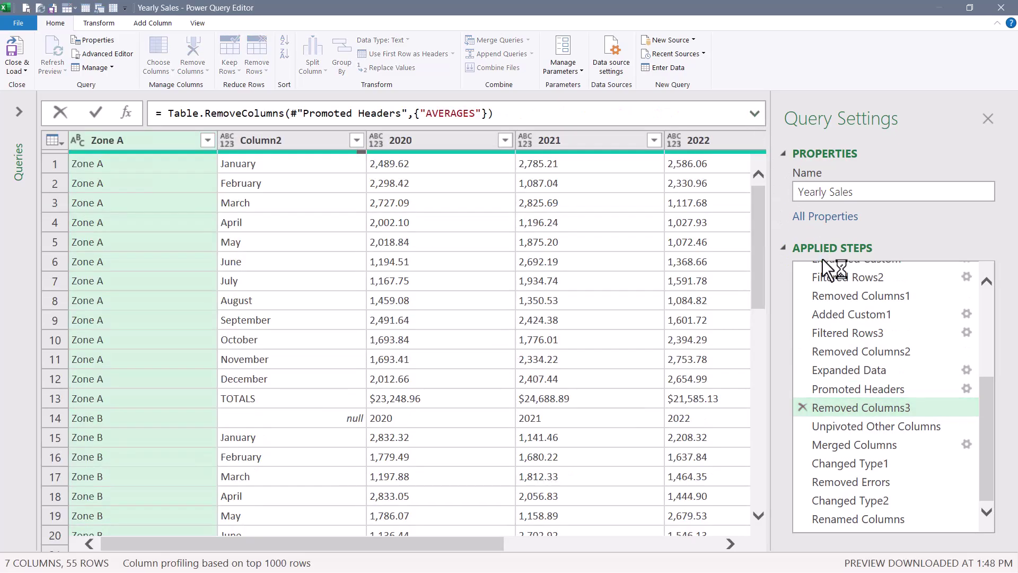
# Step: Check the Unpivoted Other Columns step, then go back to Removed Columns3 and insert a step renaming the first column ABC123
pyautogui.click(856, 425)
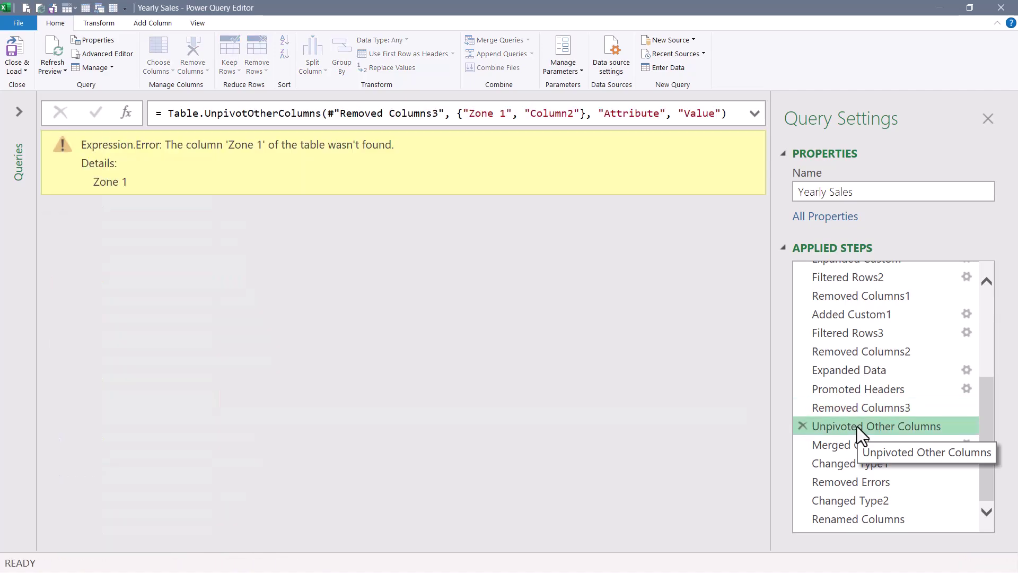
pyautogui.click(855, 402)
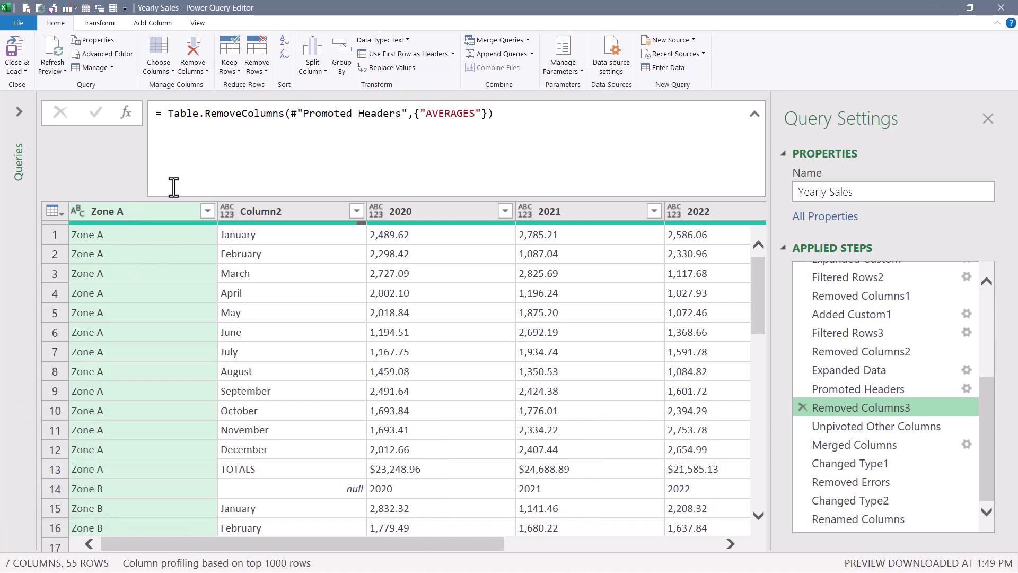
pyautogui.doubleClick(128, 216)
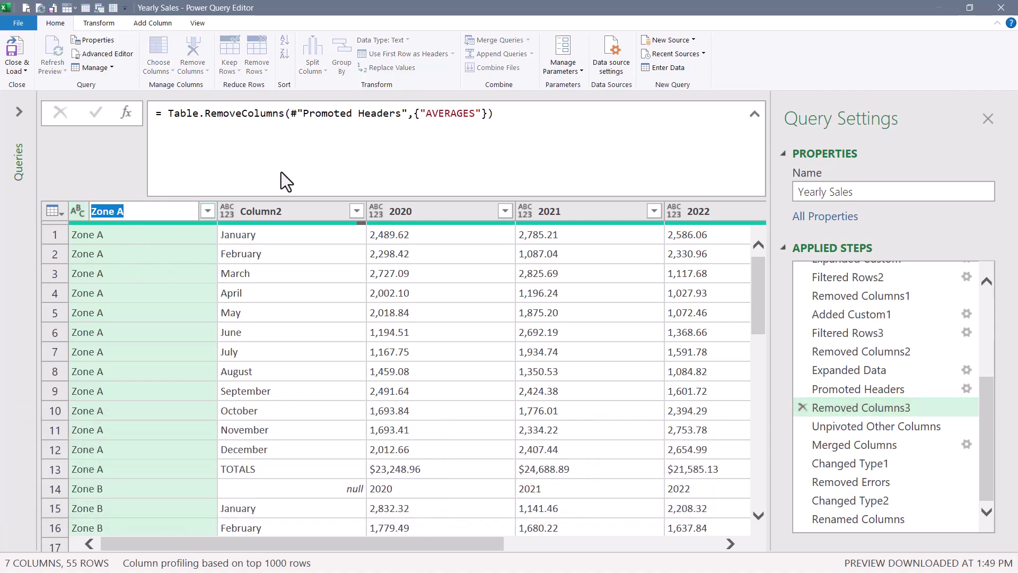
pyautogui.write('ABC123')
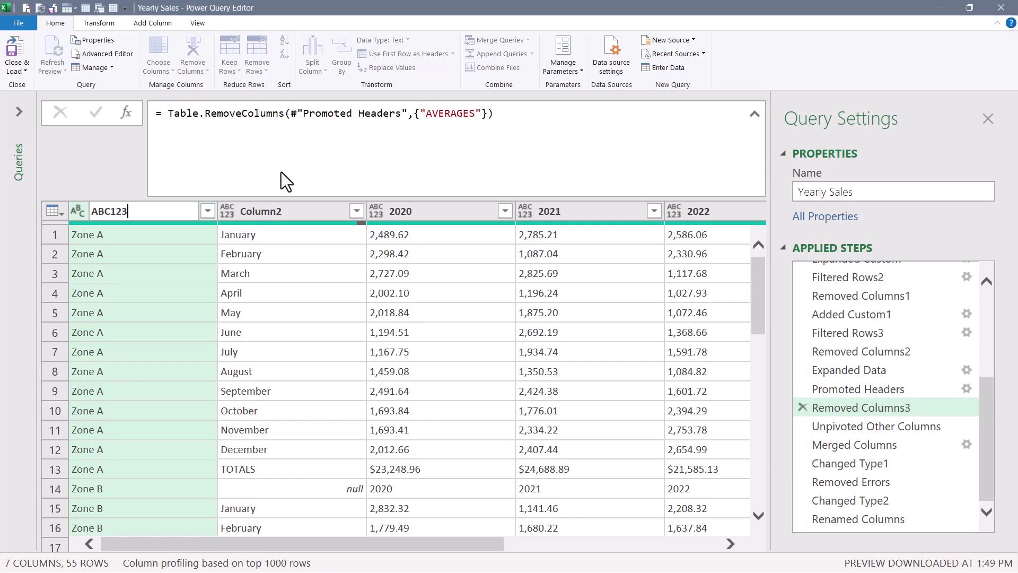
pyautogui.press('Return')
pyautogui.press('Return')
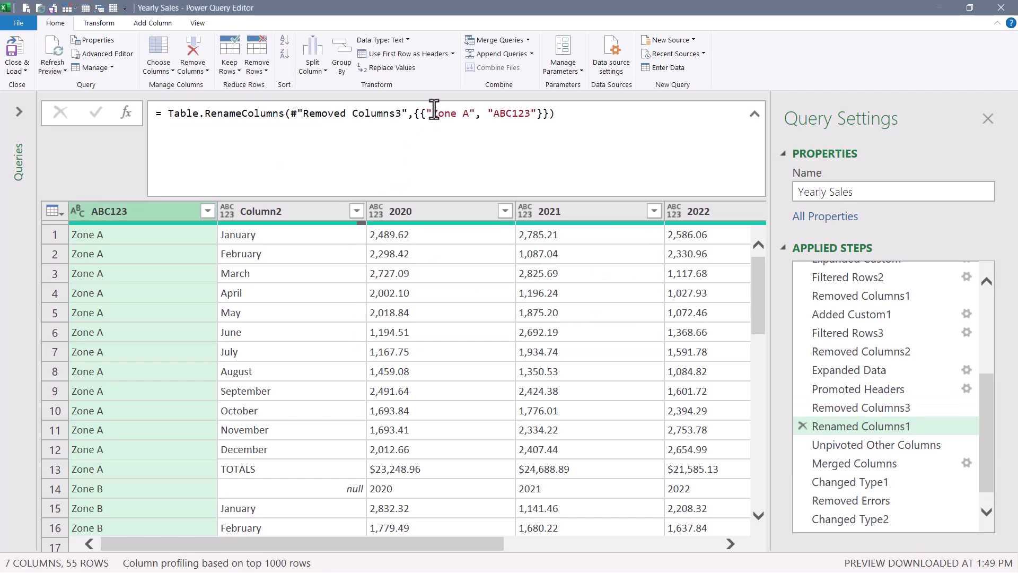
# Step: In the new rename step's formula, replace "Zone A" with Table.ColumnNames(#"Removed Columns3"){0}
pyautogui.moveTo(431, 113); pyautogui.dragTo(470, 113)
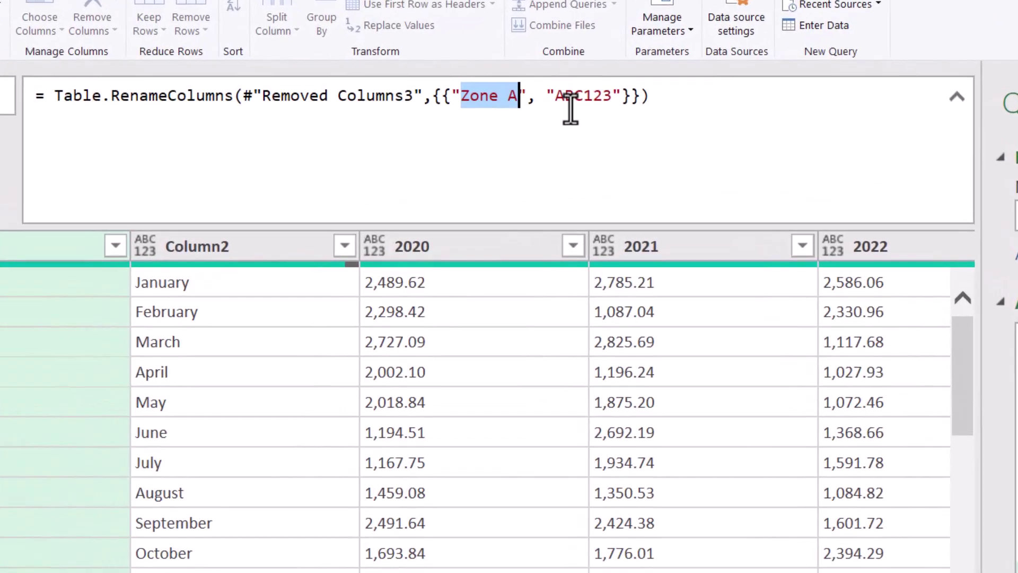
pyautogui.moveTo(452, 96); pyautogui.dragTo(529, 95)
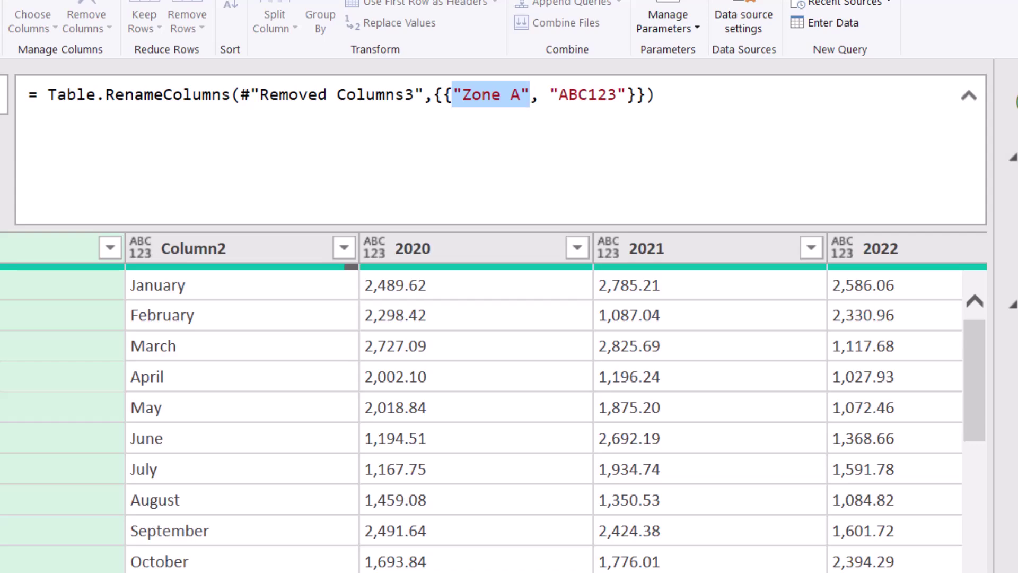
pyautogui.press('BackSpace')
pyautogui.write('tbale')
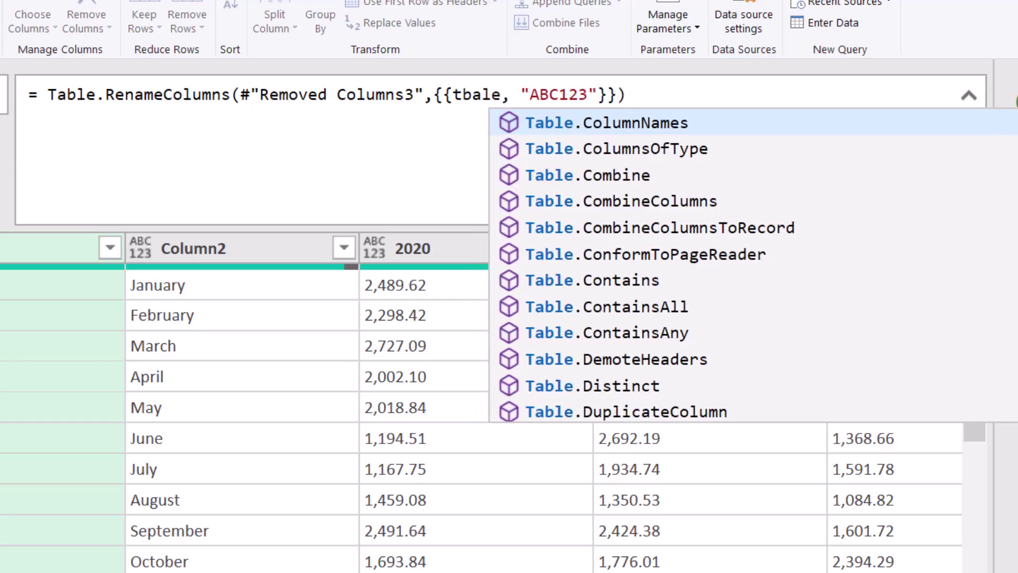
pyautogui.write('col')
pyautogui.press('Tab')
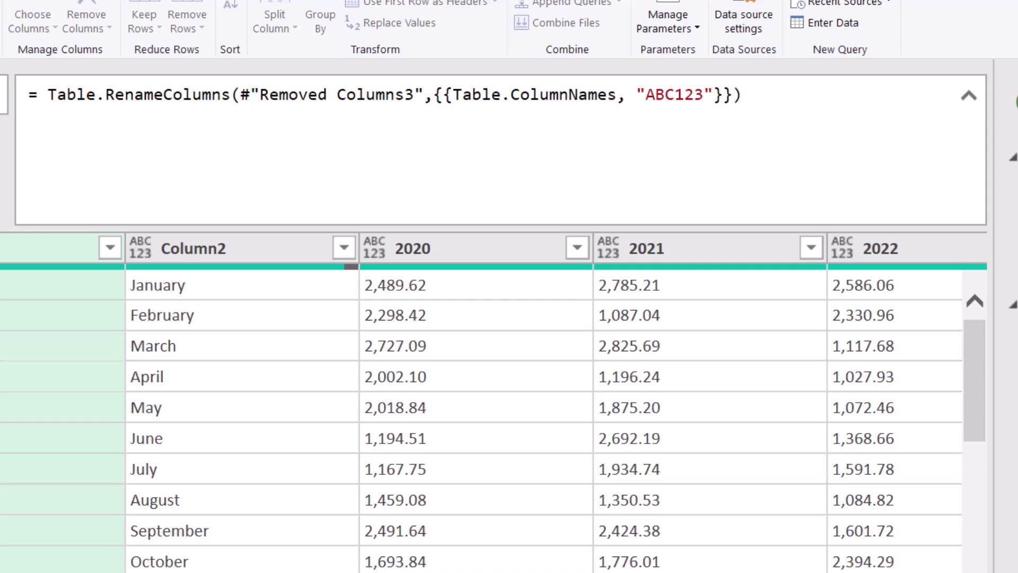
pyautogui.write('(')
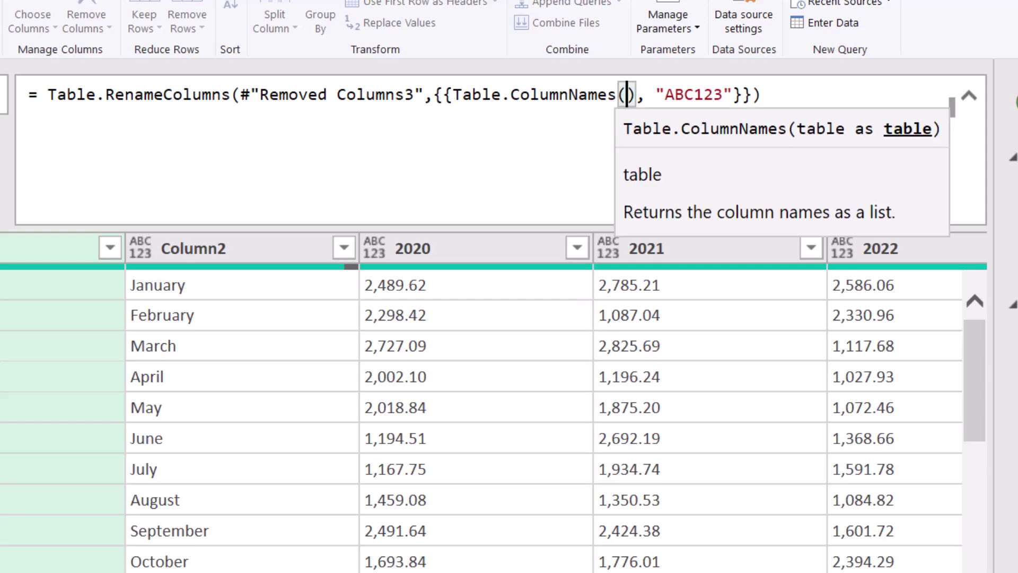
pyautogui.write('#"Removed')
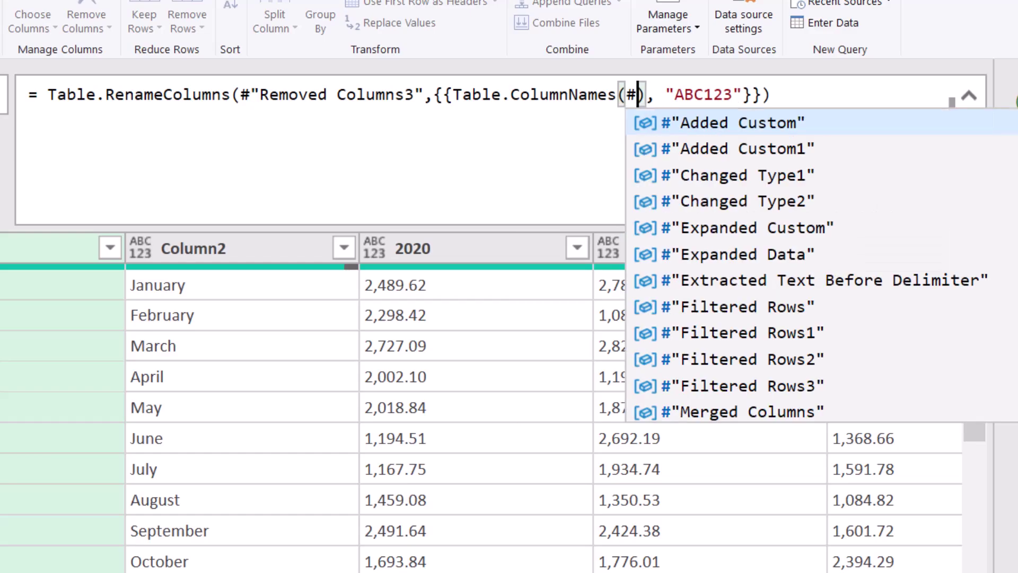
pyautogui.press('Down')
pyautogui.press('Down')
pyautogui.press('Down')
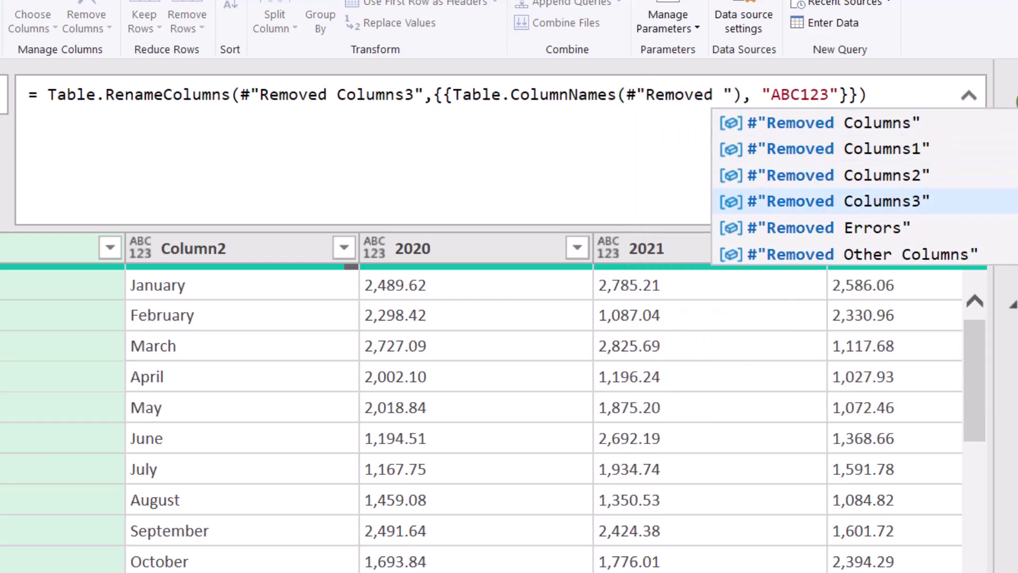
pyautogui.press('Tab')
pyautogui.press('Right')
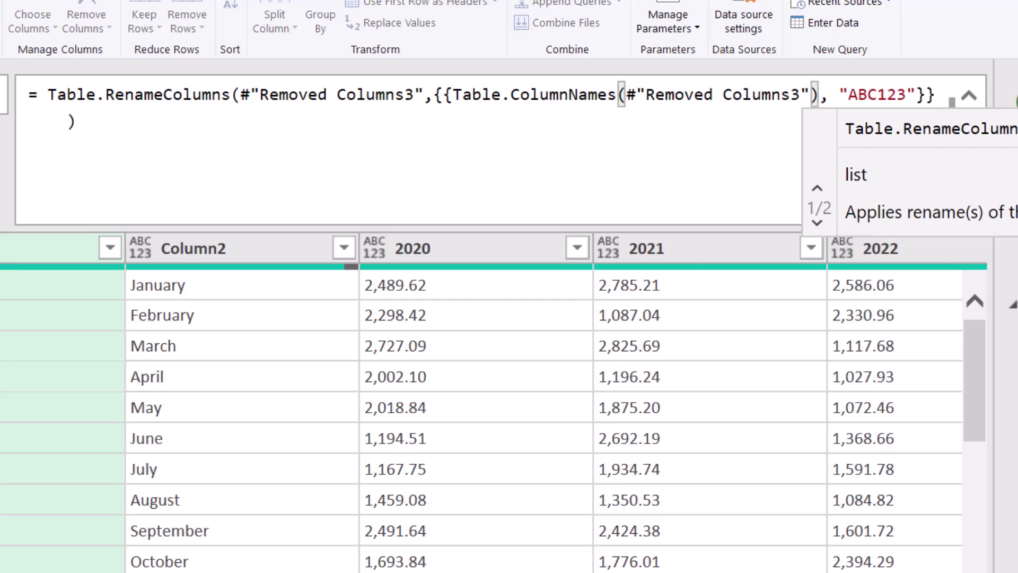
pyautogui.write('{0}')
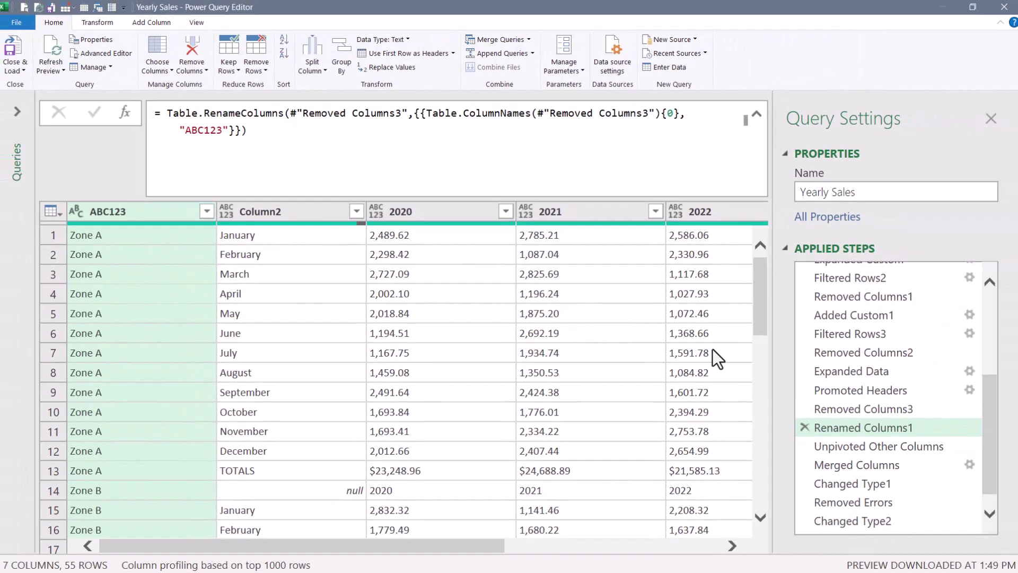
# Step: Compare the Removed Columns3 and Renamed Columns1 results, then replace "Zone 1" with "ABC123" in the Unpivoted Other Columns formula
pyautogui.click(864, 407)
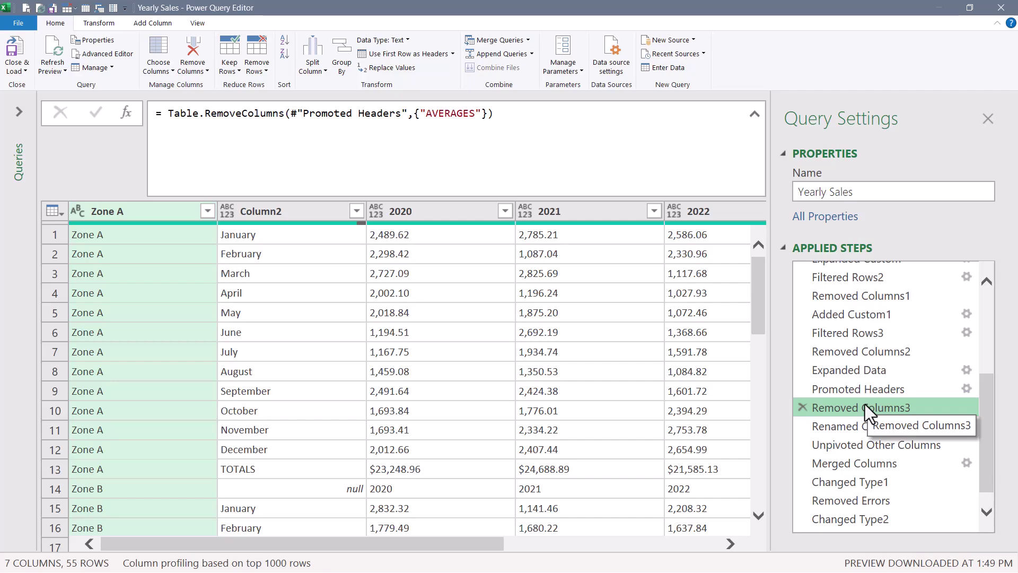
pyautogui.click(859, 425)
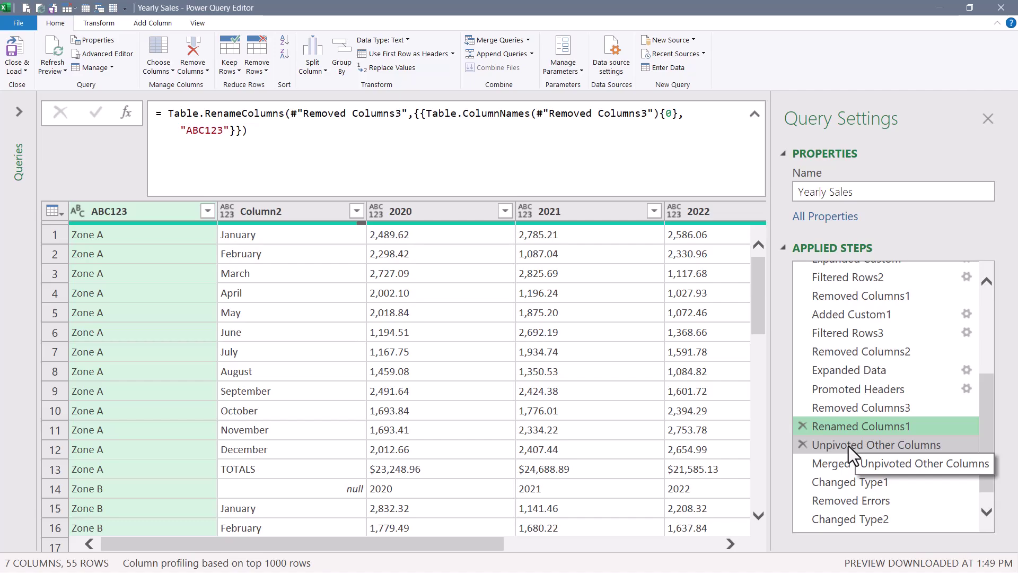
pyautogui.click(848, 446)
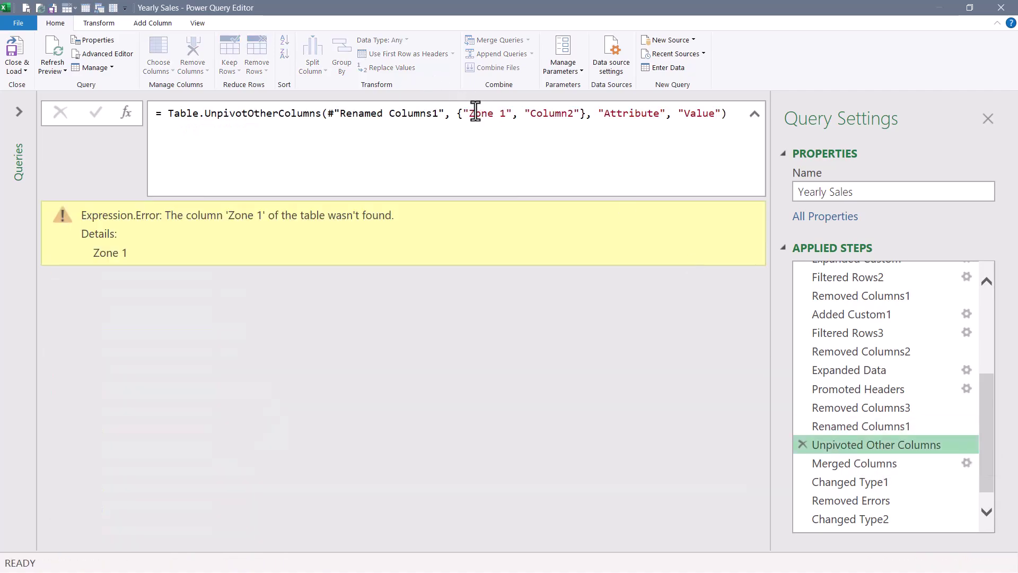
pyautogui.moveTo(469, 113); pyautogui.dragTo(505, 113)
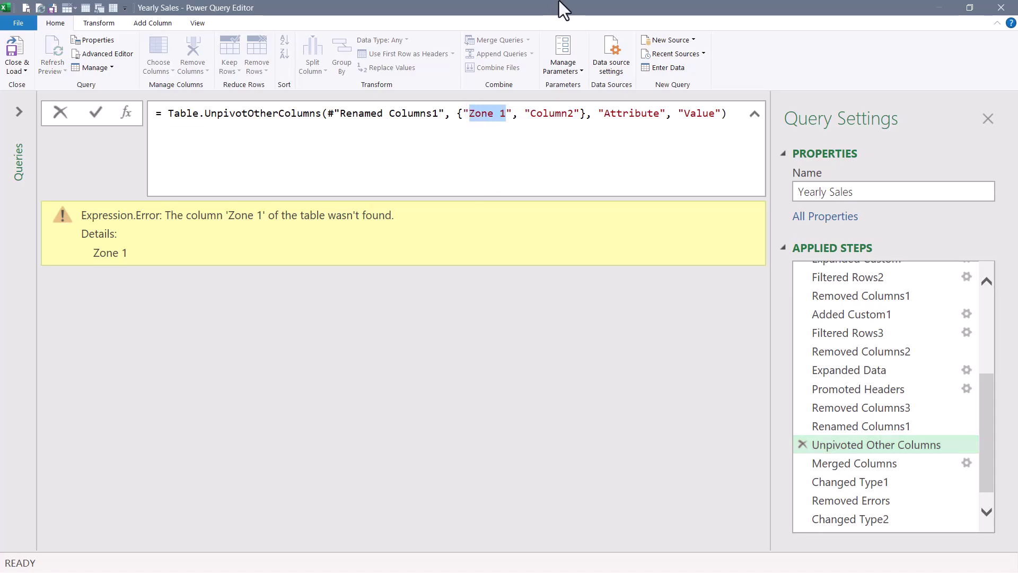
pyautogui.write('ABC123')
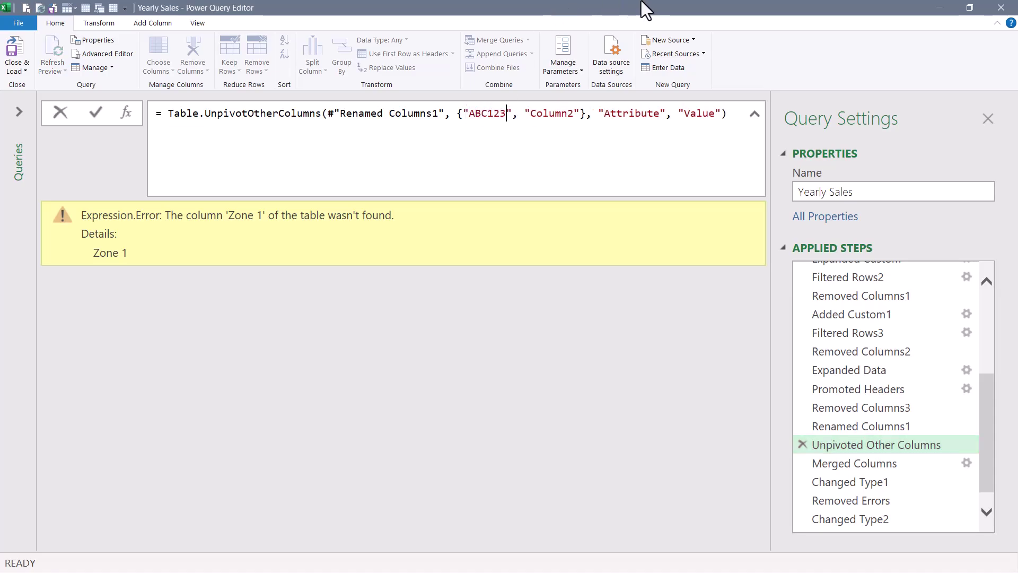
pyautogui.press('Return')
# Step: Check the steps from Merged Columns onward and replace "Zone 1" with "ABC123" in the final Renamed Columns formula
pyautogui.click(854, 462)
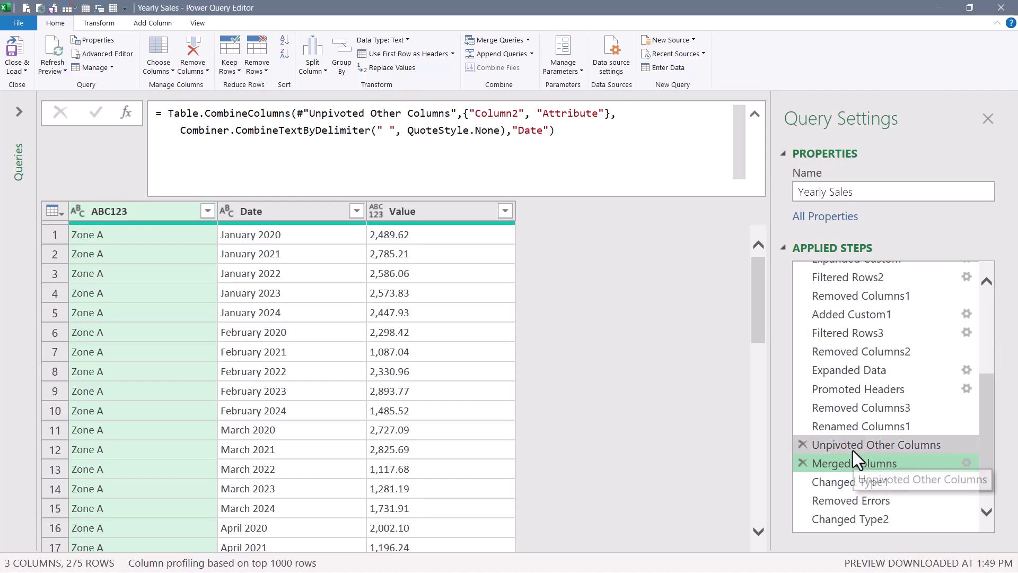
pyautogui.click(861, 481)
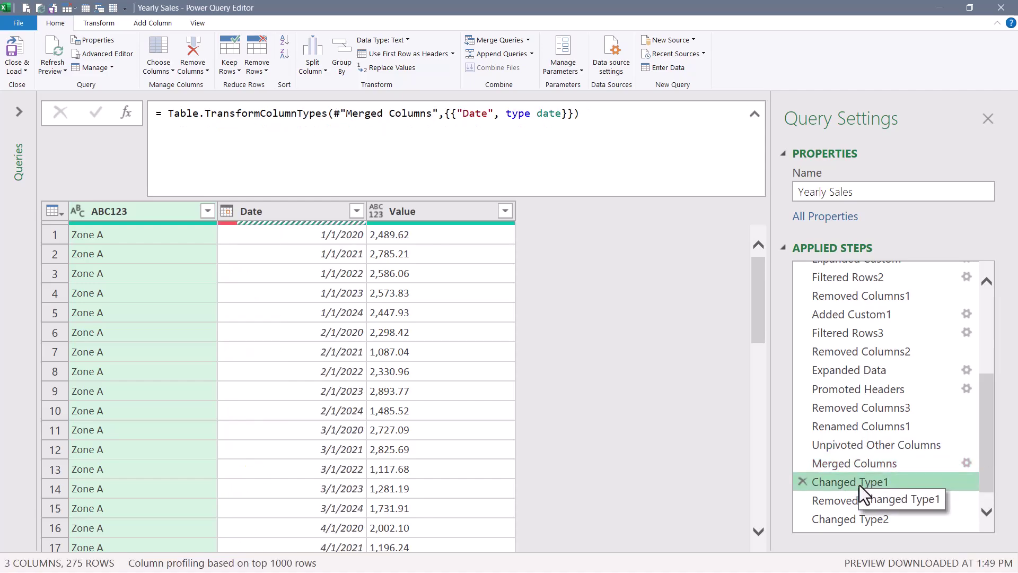
pyautogui.click(861, 499)
pyautogui.scroll(-1, 884, 495)
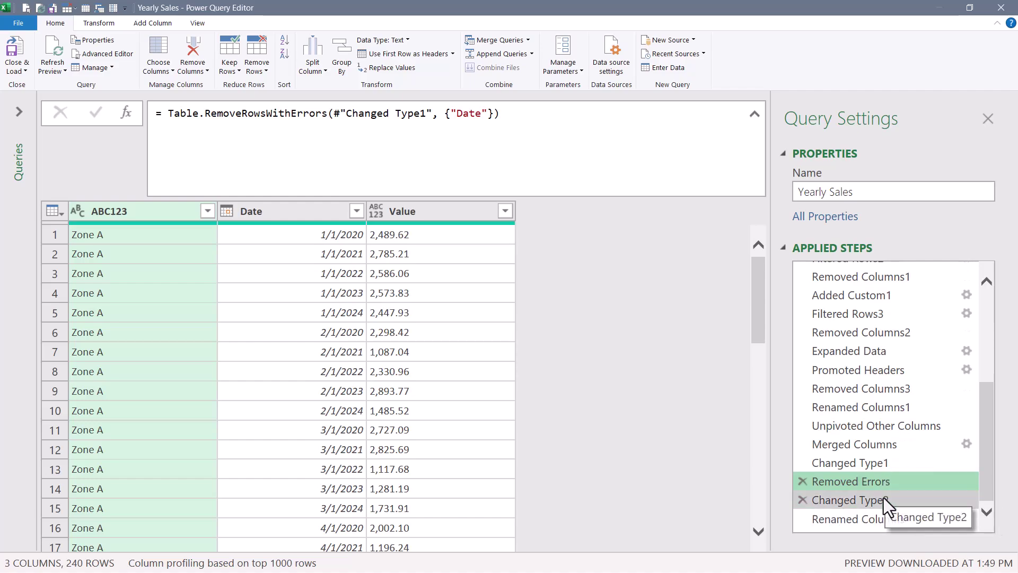
pyautogui.click(883, 497)
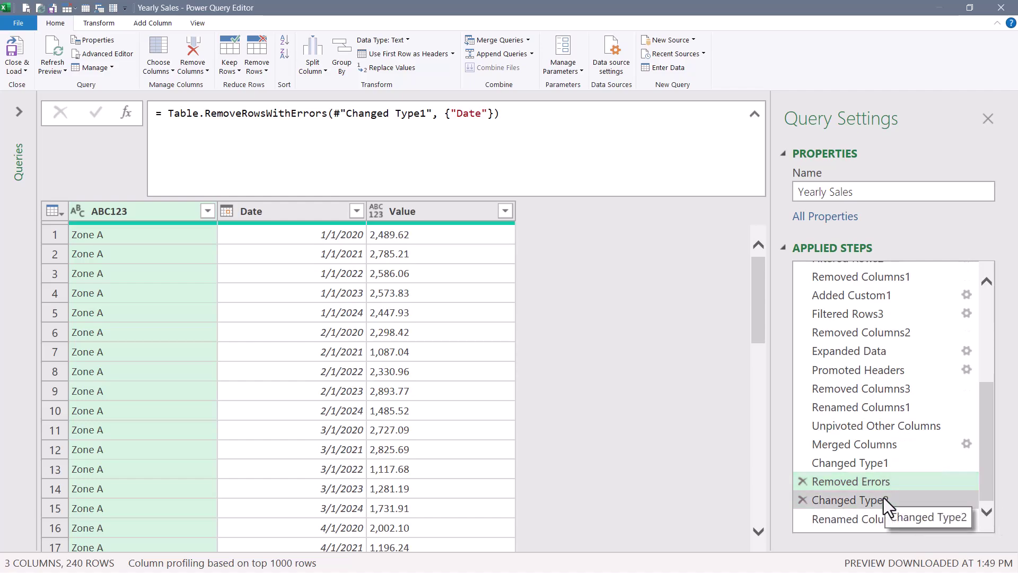
pyautogui.click(866, 518)
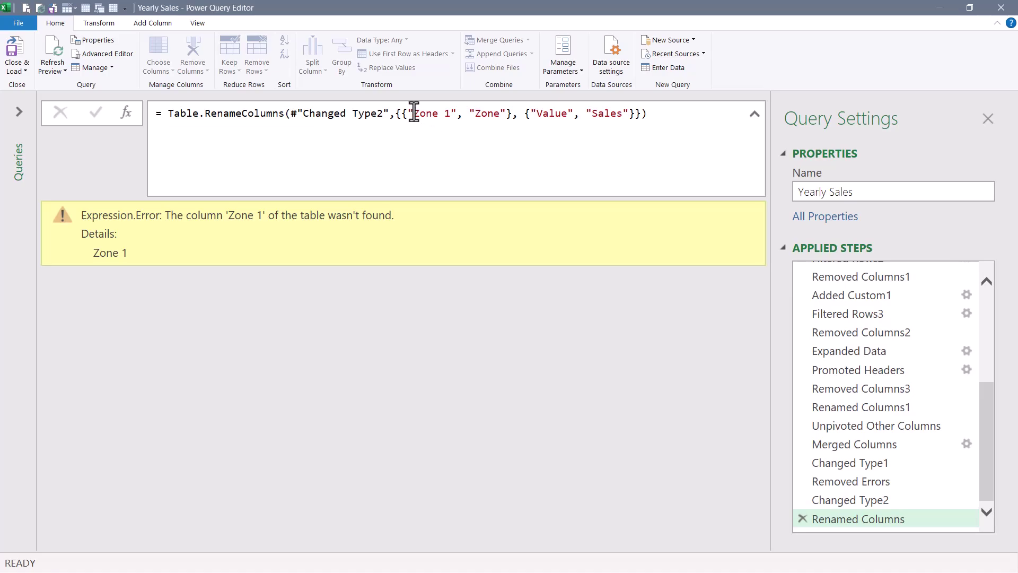
pyautogui.moveTo(413, 113); pyautogui.dragTo(451, 113)
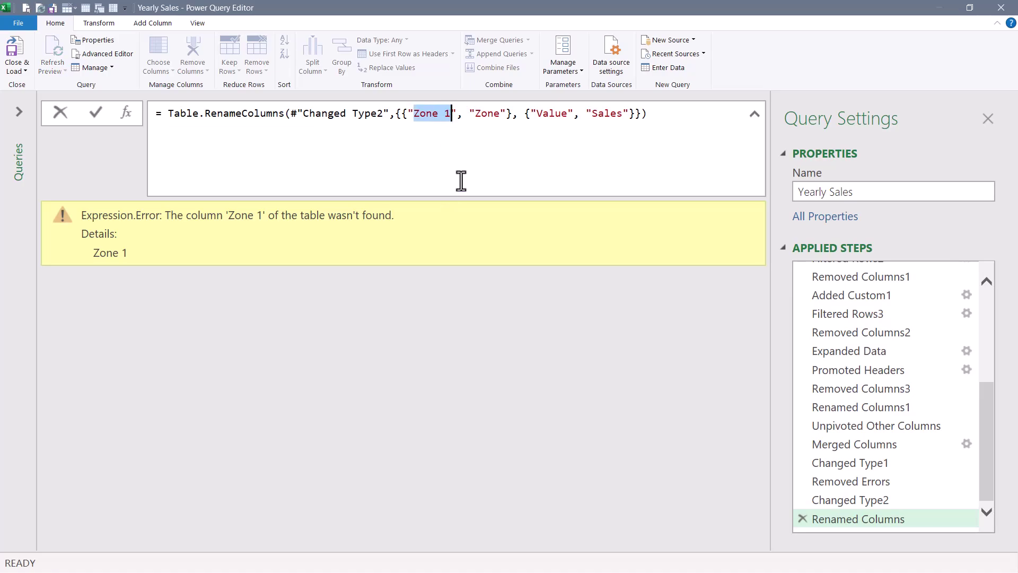
pyautogui.write('ABC123')
pyautogui.press('Return')
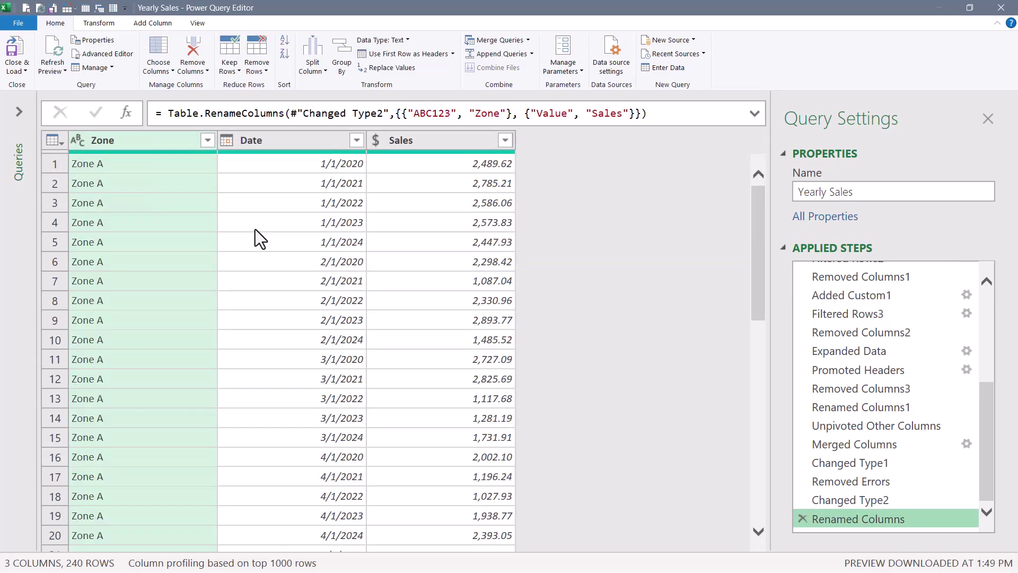
# Step: Close the query editor, loading the Yearly Sales query to the worksheet, and refresh the PivotTable report
pyautogui.click(23, 43)
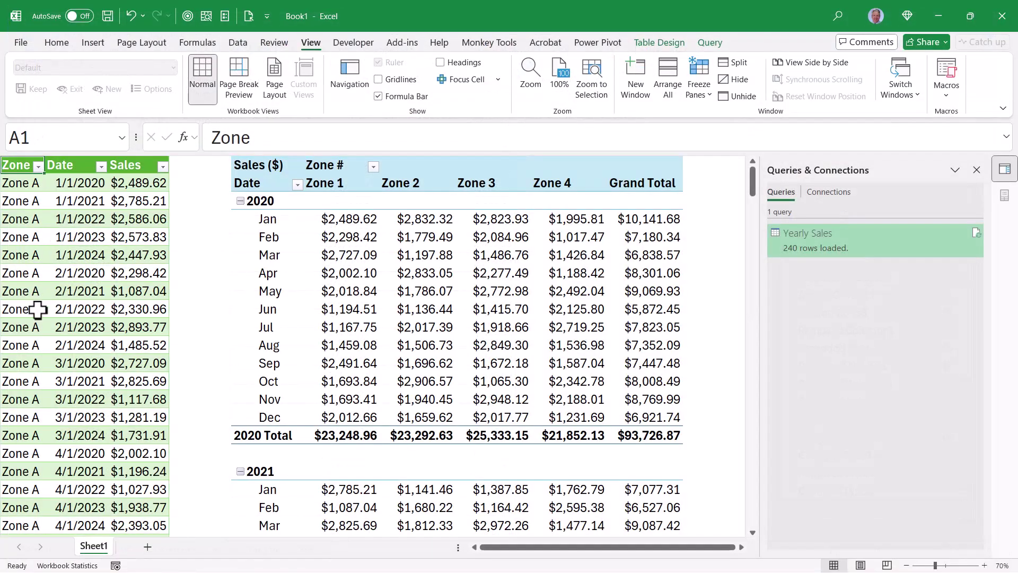
pyautogui.rightClick(355, 241)
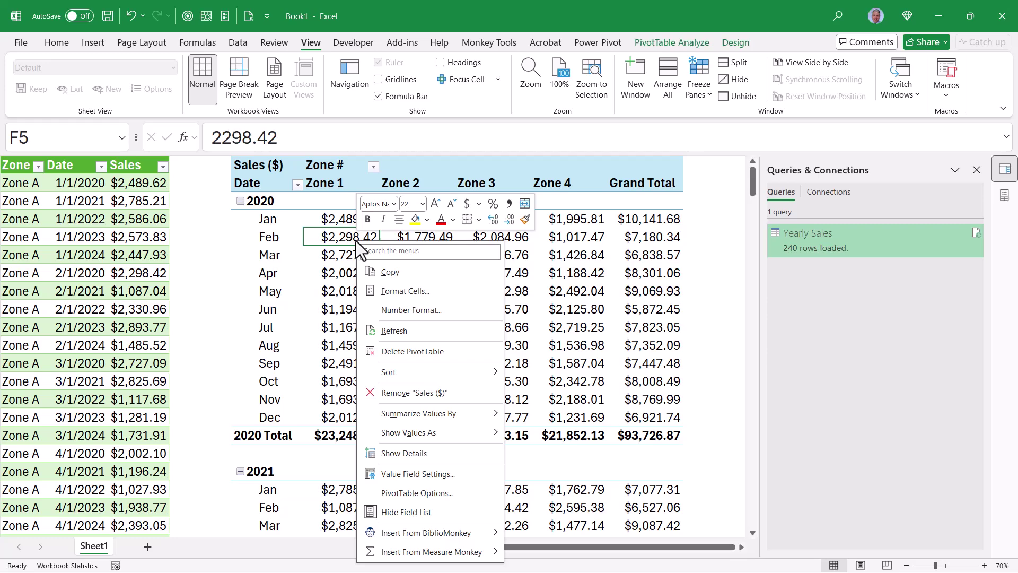
pyautogui.click(383, 330)
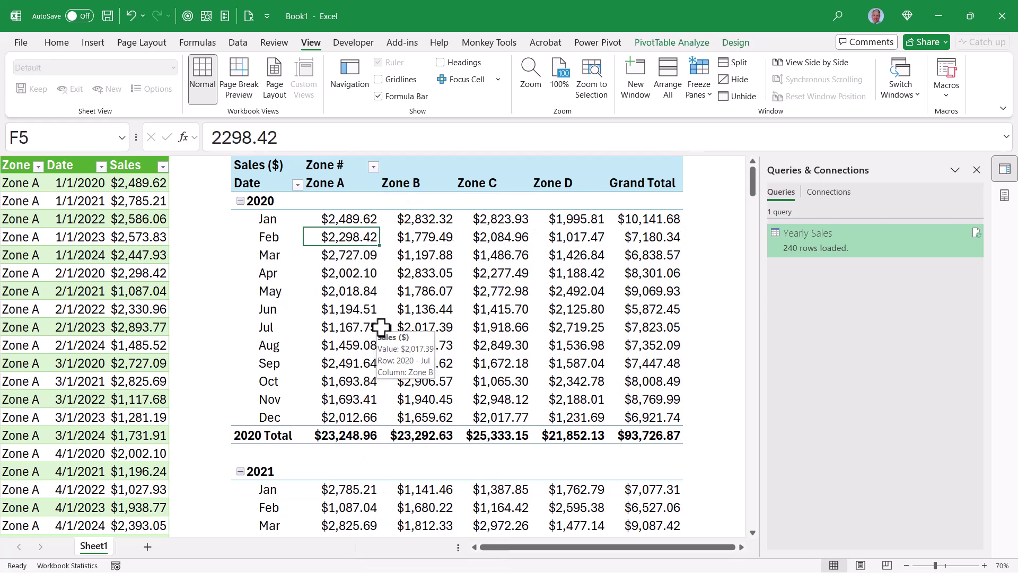
# Step: Switch to the ExtractPDF folder in File Explorer and move the Zone A, Zone B and Zone C Statistics PDFs out of it
pyautogui.hotkey('alt', 'Tab')
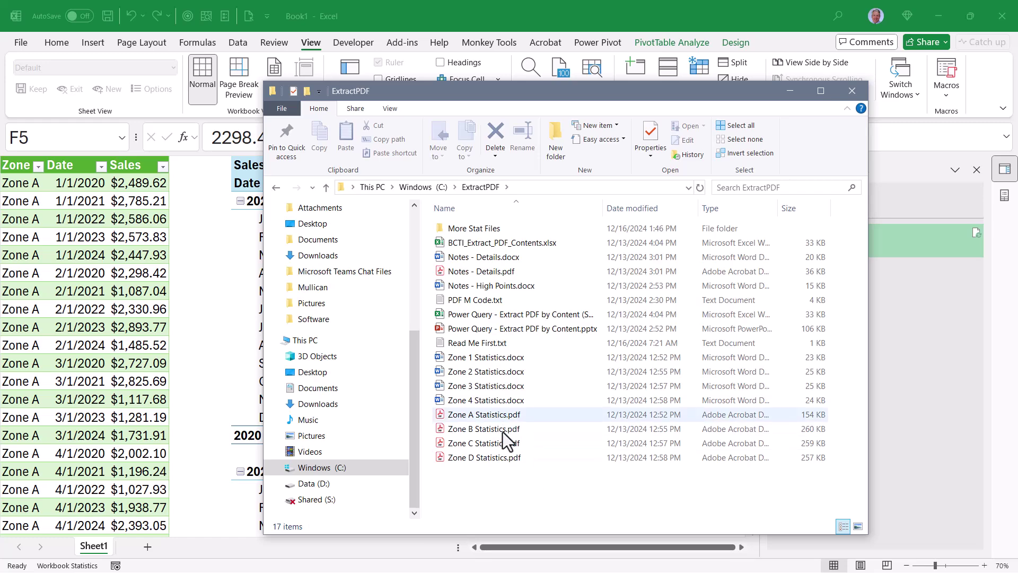
pyautogui.keyDown('shift'); pyautogui.click(483, 443); pyautogui.keyUp('shift')
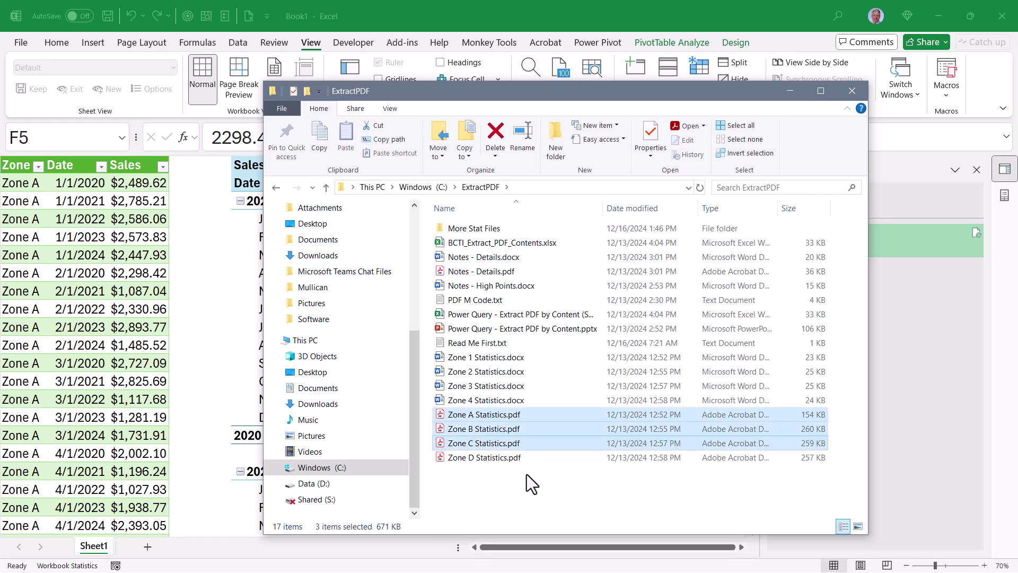
pyautogui.click(527, 476)
pyautogui.click(472, 14)
# Step: In Excel, refresh the Yearly Sales table and the PivotTable report from the reduced set of PDF files
pyautogui.rightClick(73, 252)
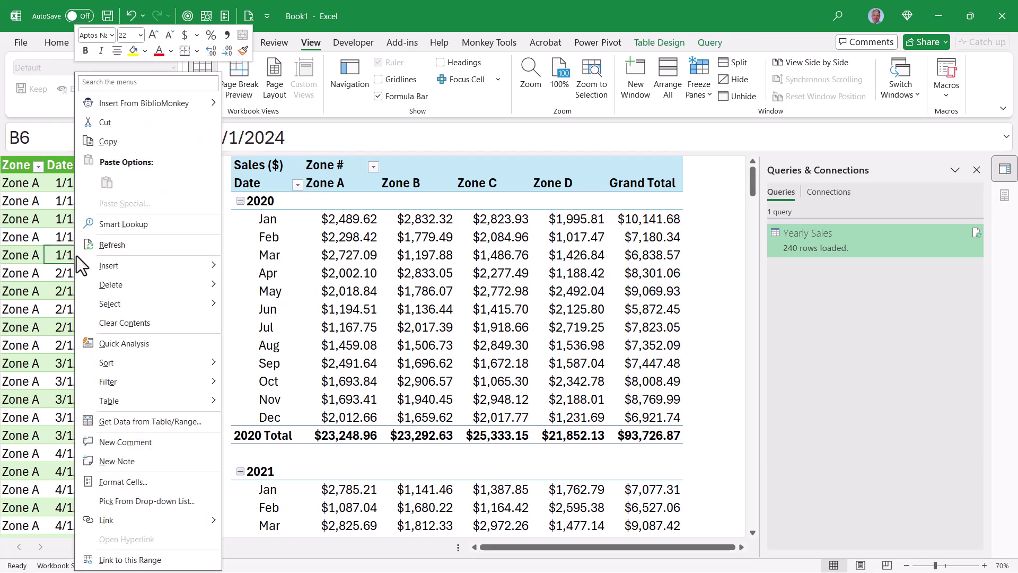
pyautogui.click(99, 245)
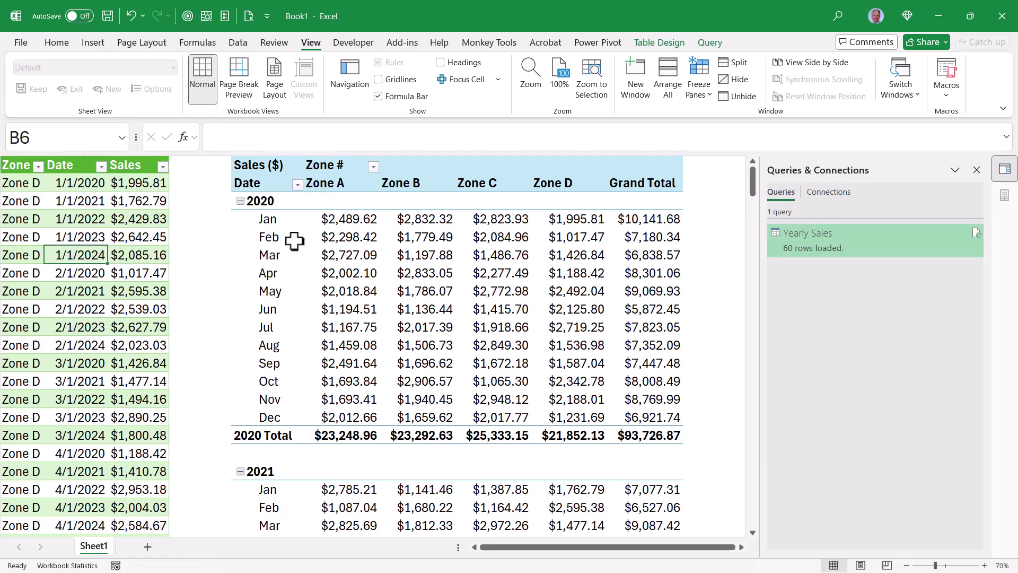
pyautogui.rightClick(352, 243)
pyautogui.click(379, 330)
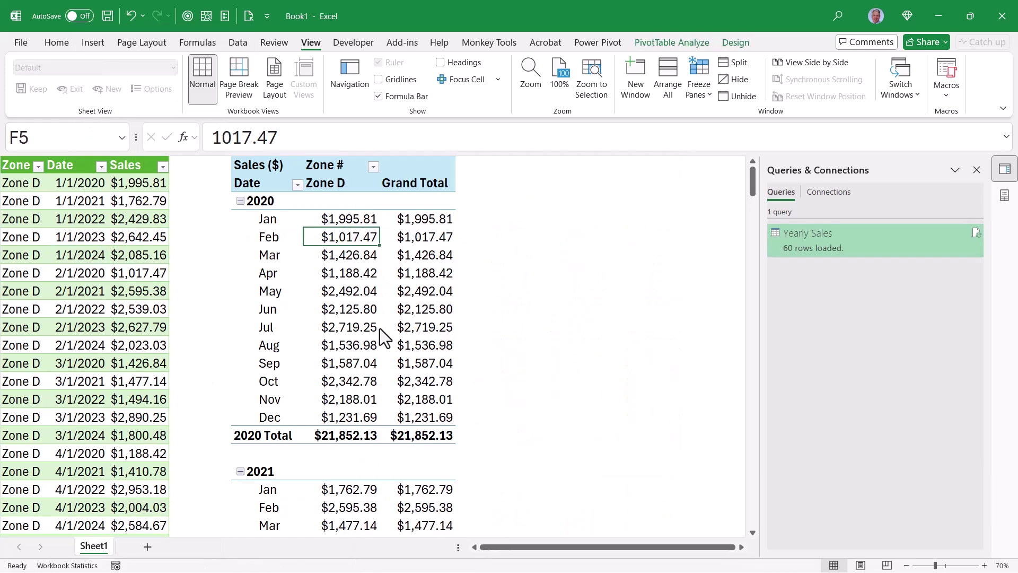
# Step: Put the Zone A to C Statistics PDFs and Zone 4 Statistics.pdf into the ExtractPDF folder, and refresh the Yearly Sales table and PivotTable in Excel
pyautogui.hotkey('alt', 'Tab')
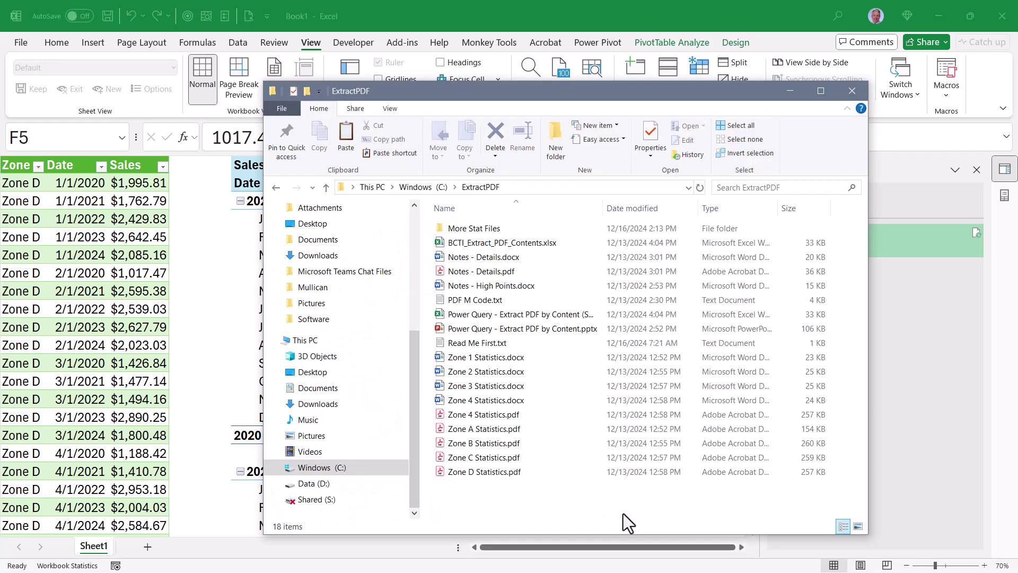
pyautogui.hotkey('alt', 'Tab')
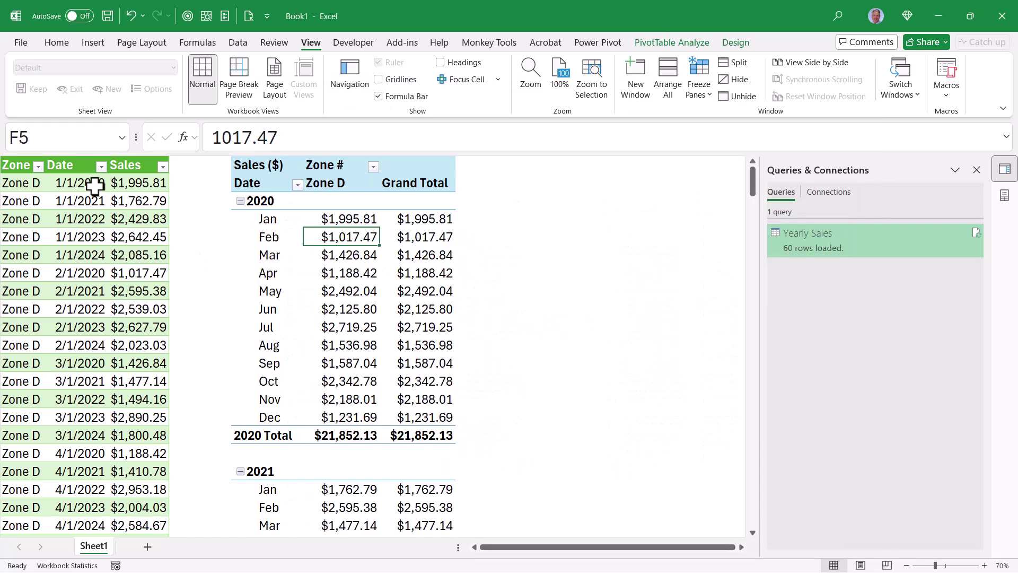
pyautogui.rightClick(98, 183)
pyautogui.click(123, 245)
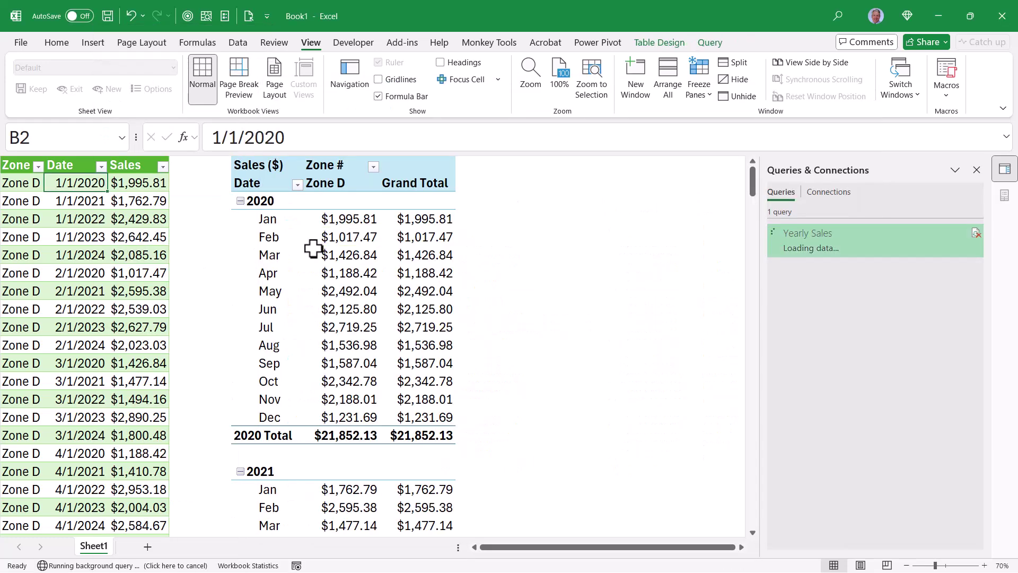
pyautogui.rightClick(359, 250)
pyautogui.click(393, 339)
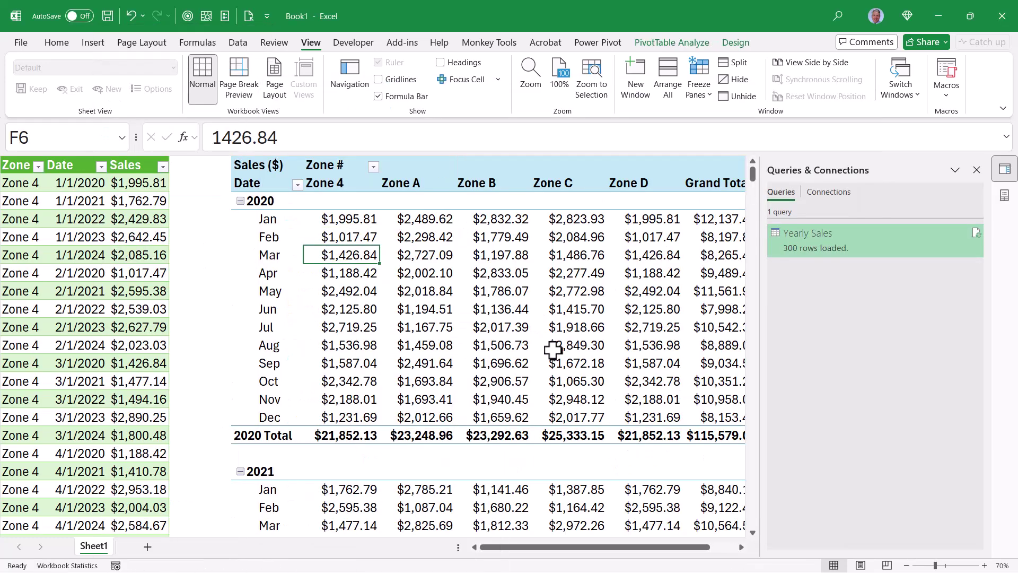